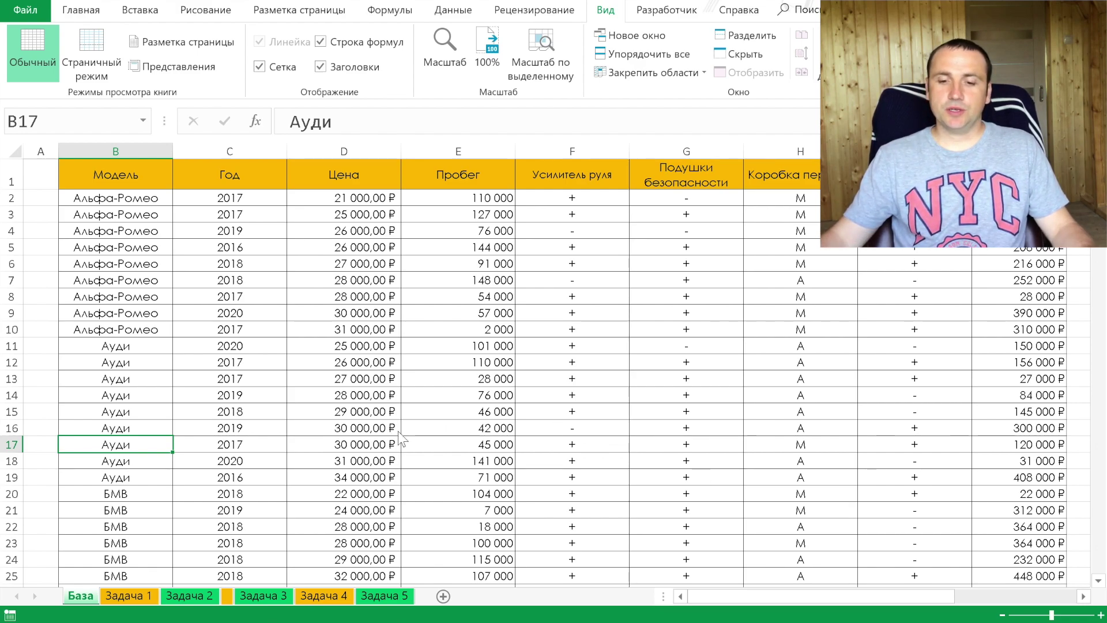
# Walk through the База sheet columns, from Модель, Год, Цена and Пробег to Кондиционер and Стоимость
pyautogui.click(126, 266)
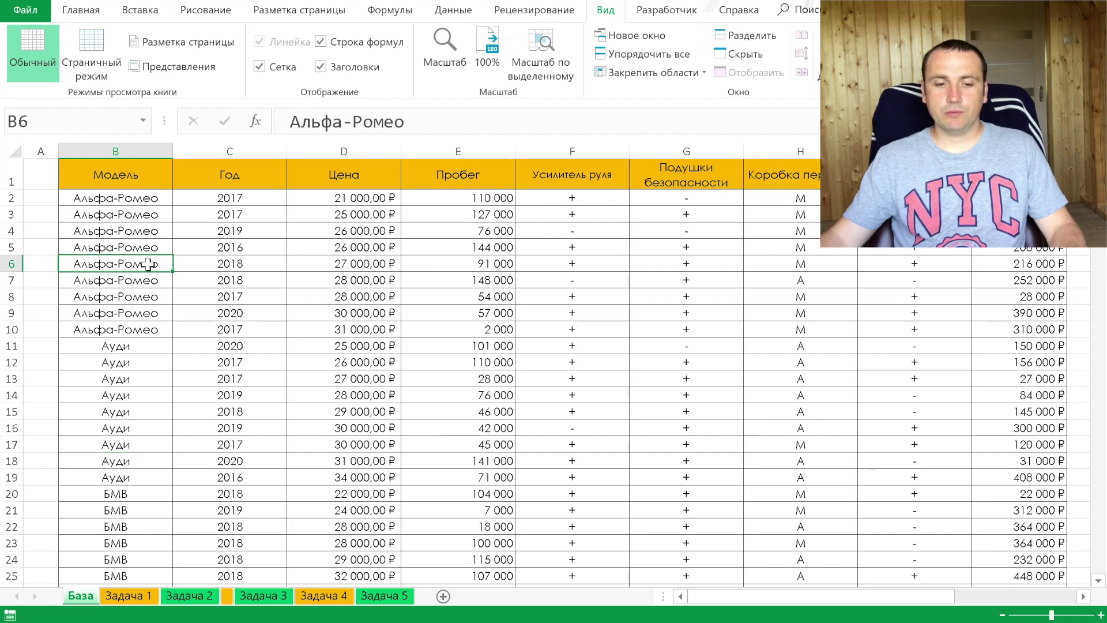
pyautogui.click(202, 181)
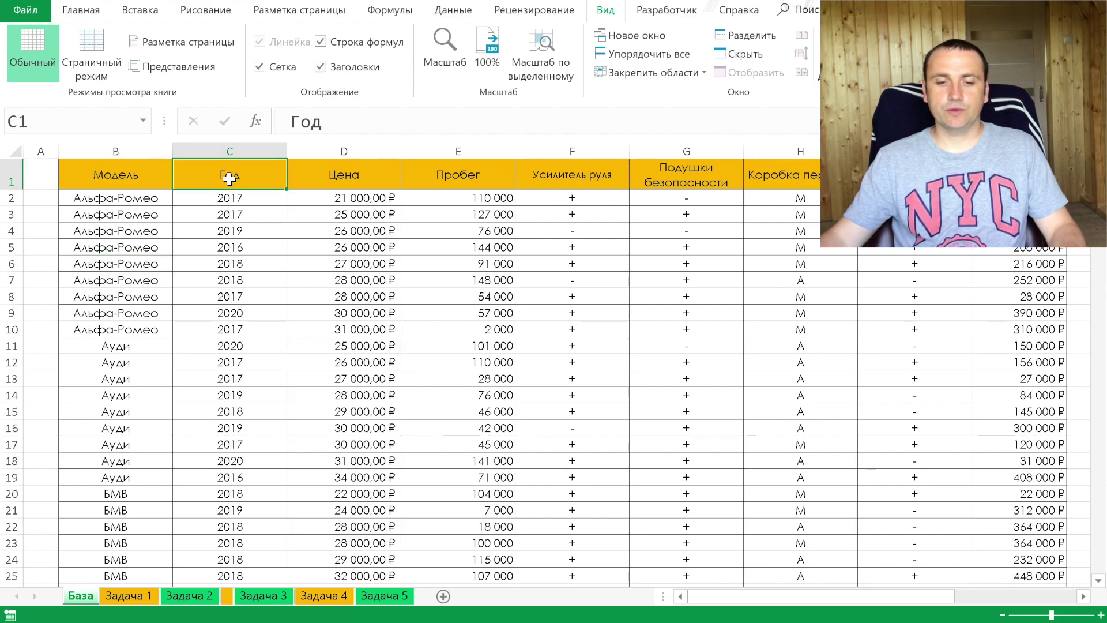
pyautogui.click(354, 175)
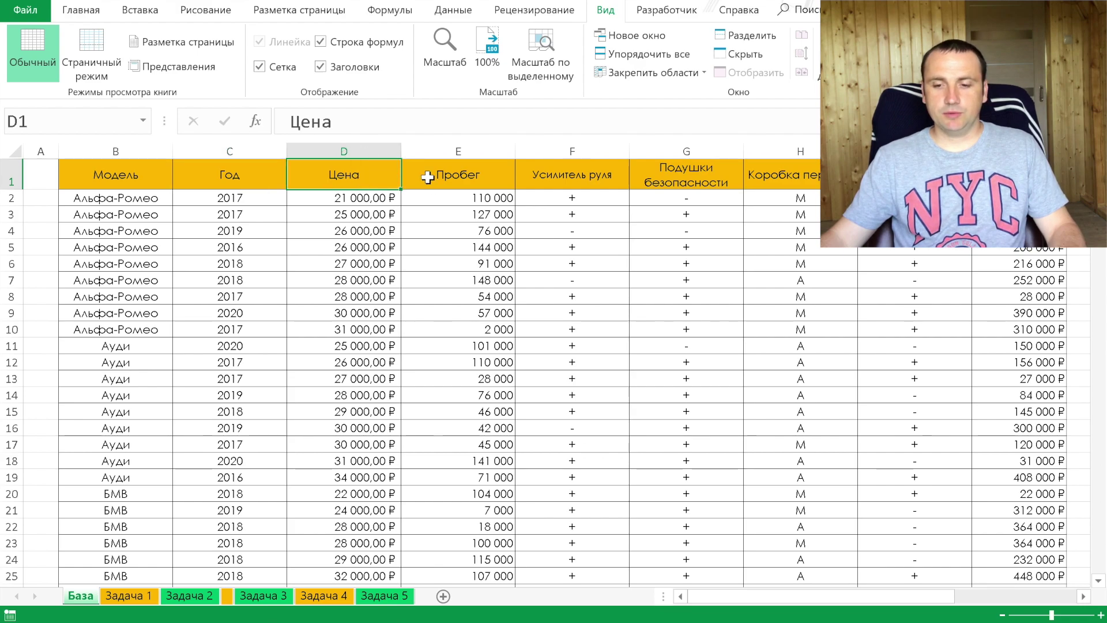
pyautogui.click(472, 183)
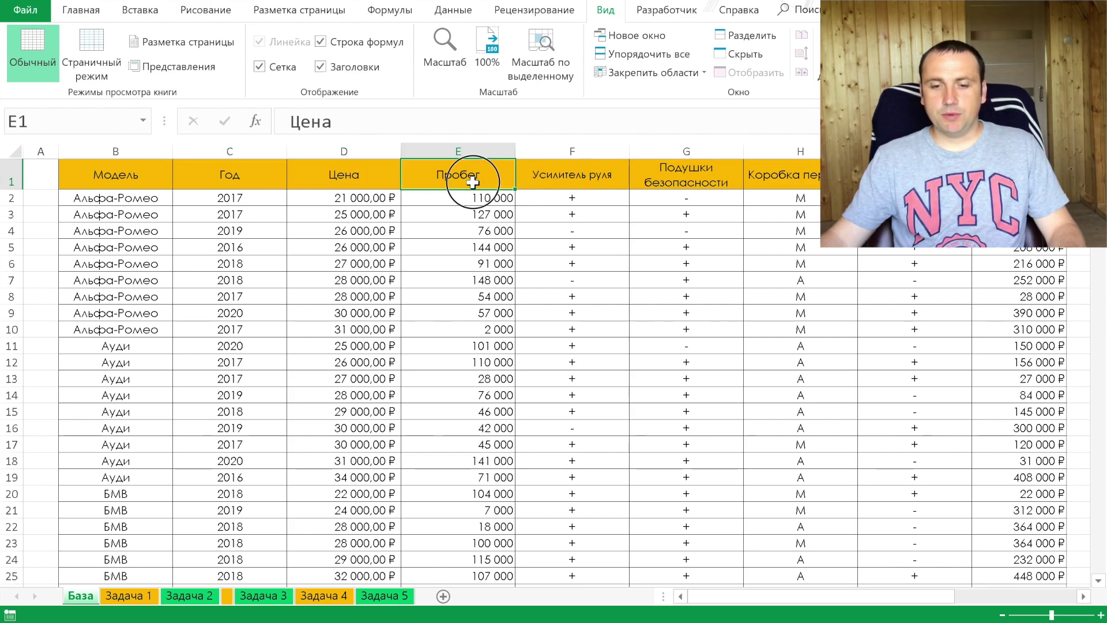
pyautogui.click(577, 173)
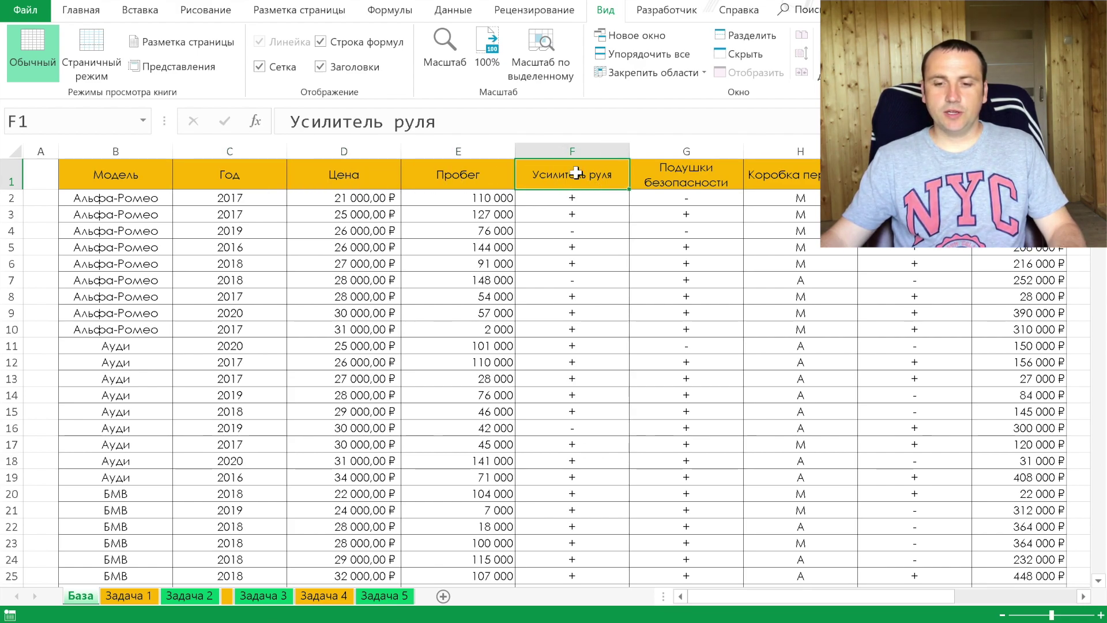
pyautogui.click(573, 208)
pyautogui.click(566, 314)
pyautogui.click(666, 181)
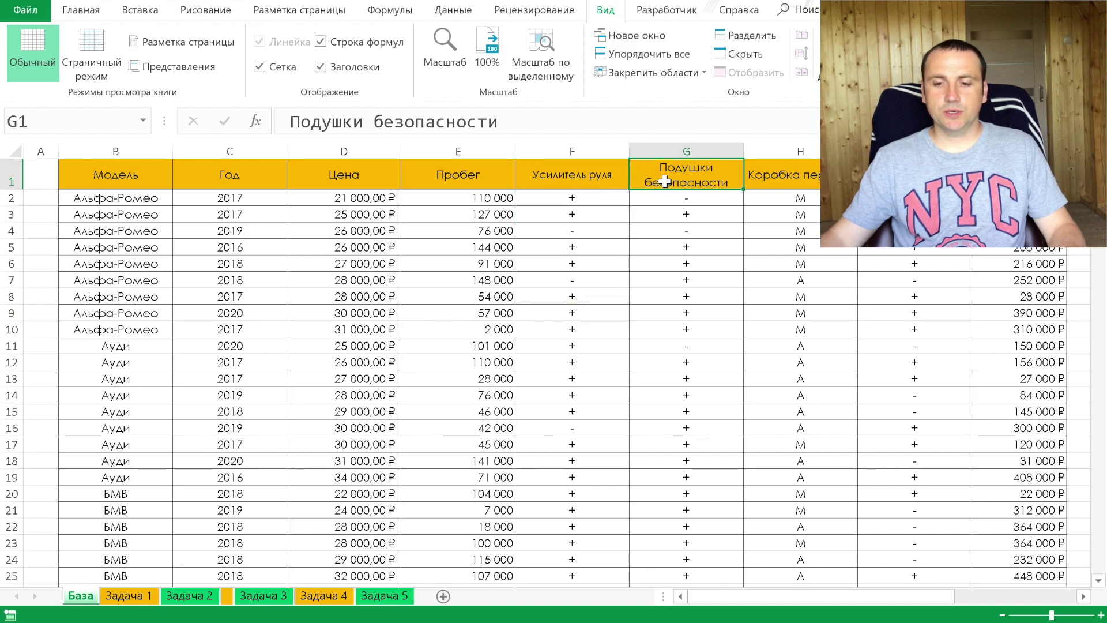
pyautogui.click(777, 168)
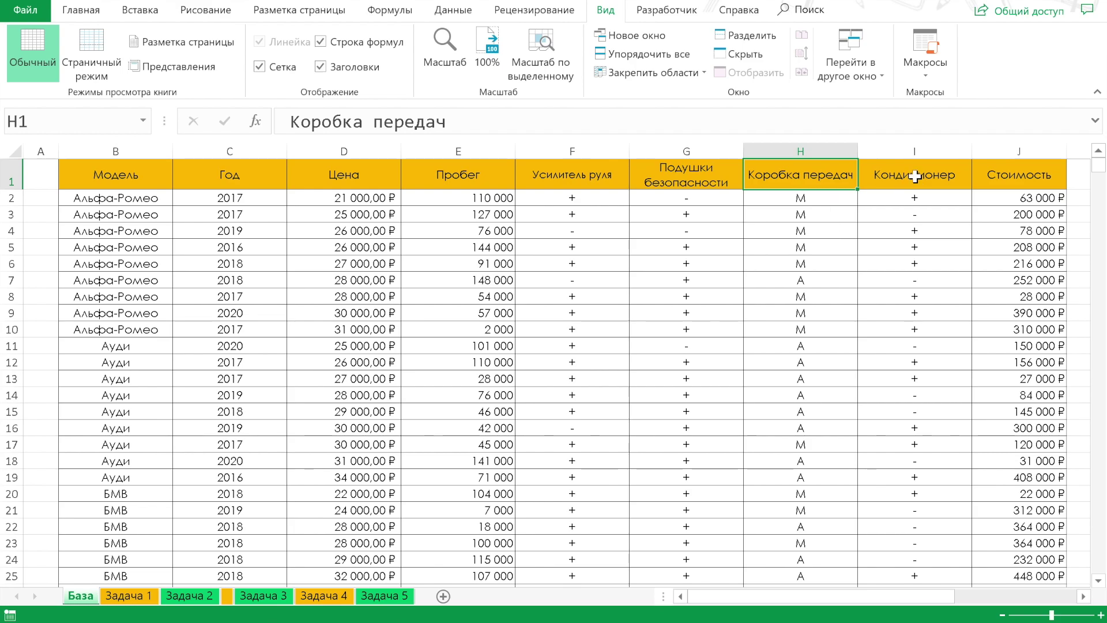
pyautogui.click(942, 172)
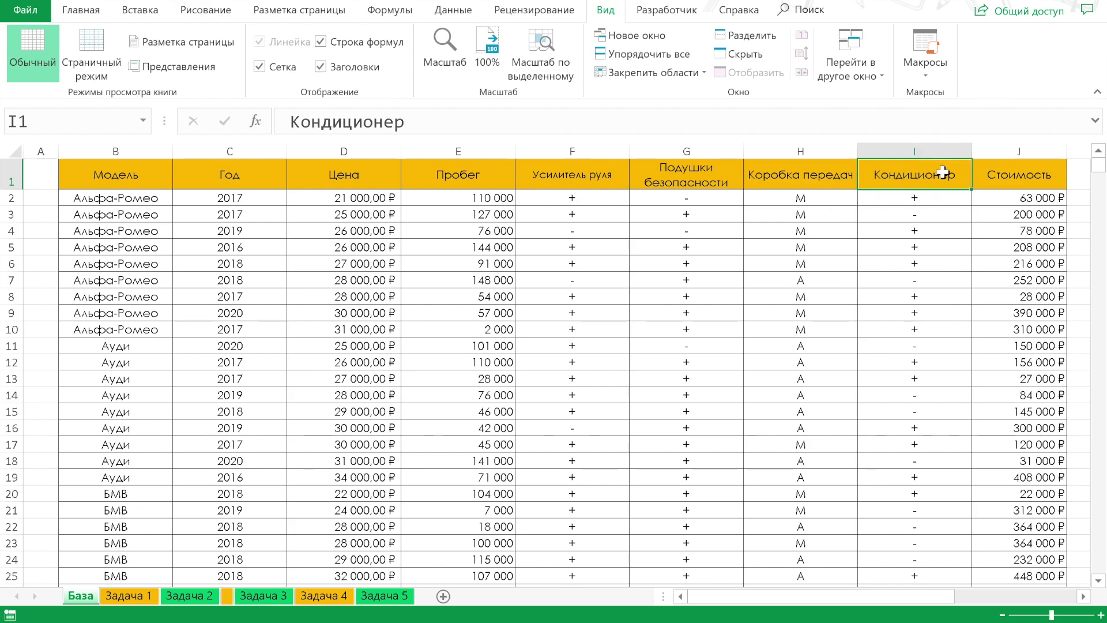
pyautogui.click(1034, 174)
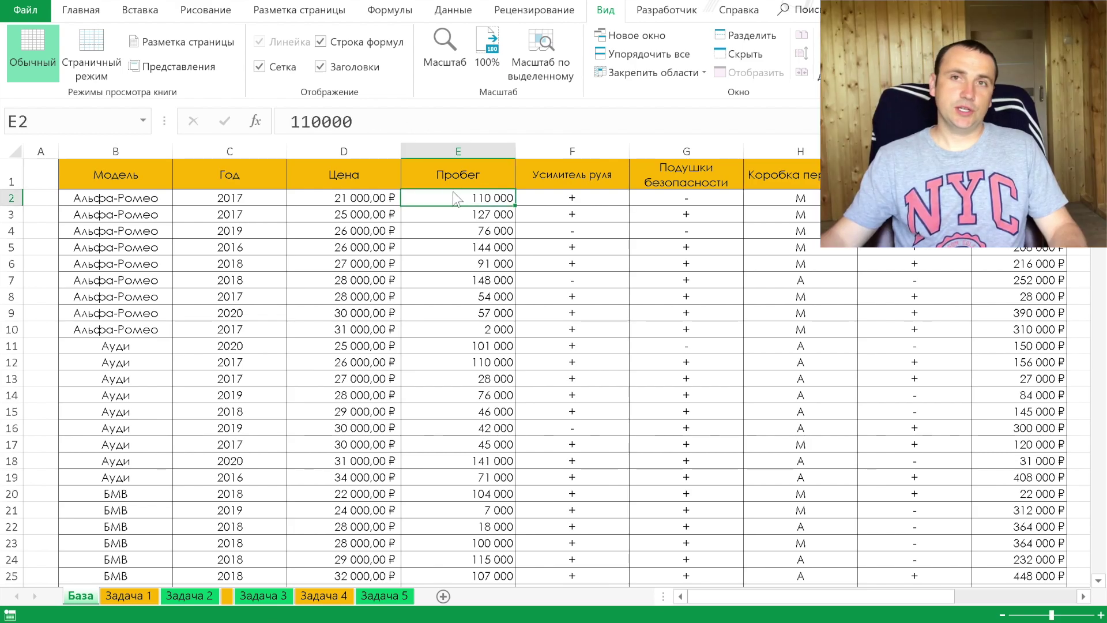
# Check the first car's price and year, jump to the data's last row and back, then open Задача 1
pyautogui.click(342, 200)
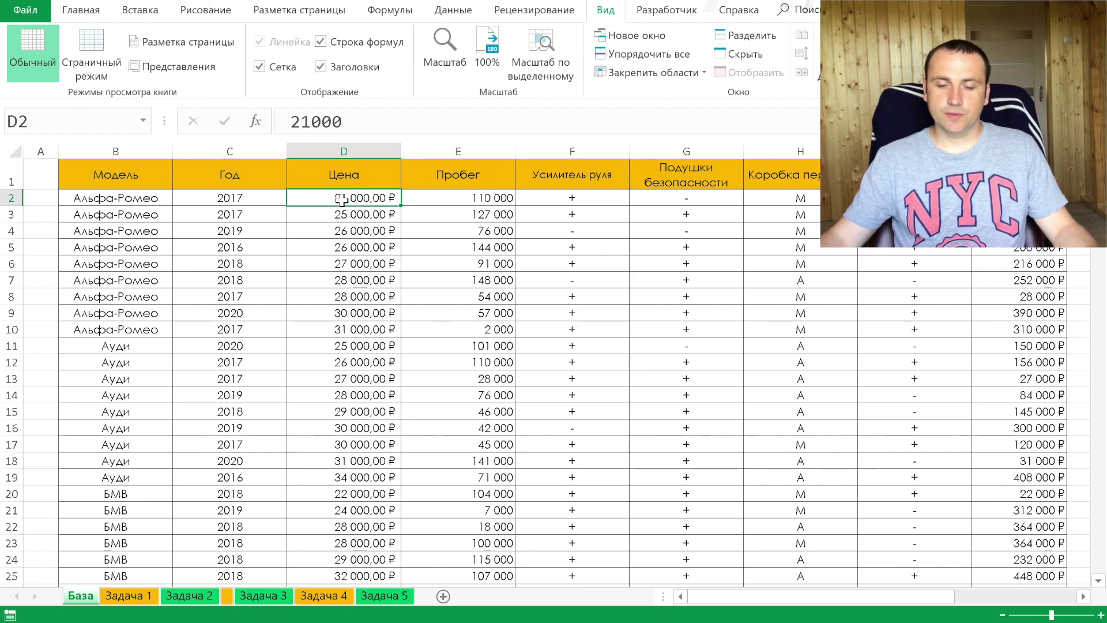
pyautogui.click(249, 199)
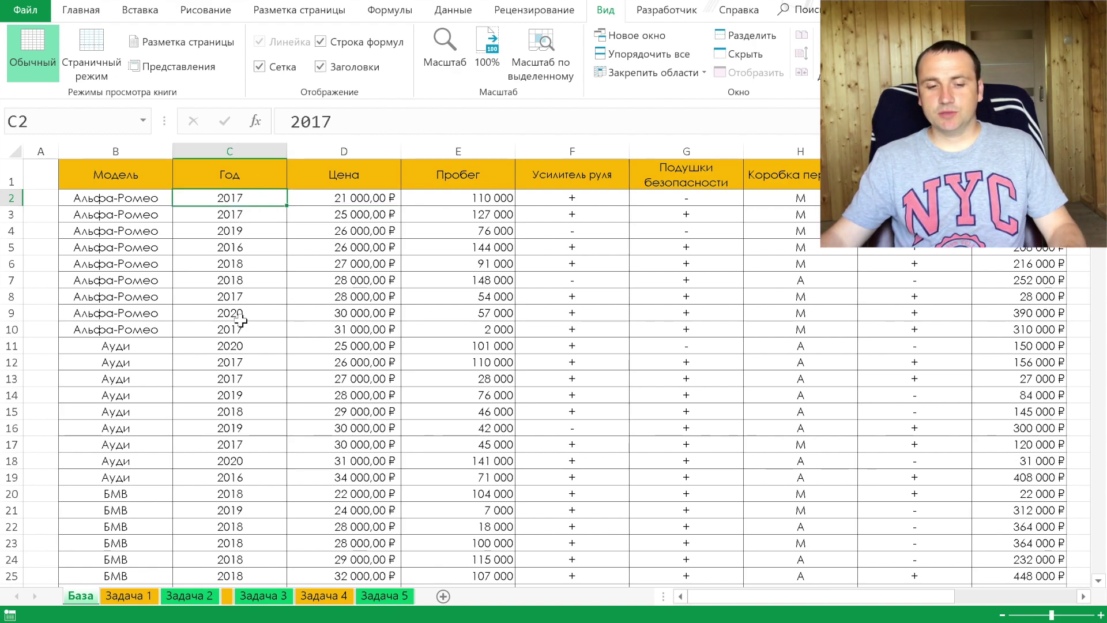
pyautogui.click(338, 315)
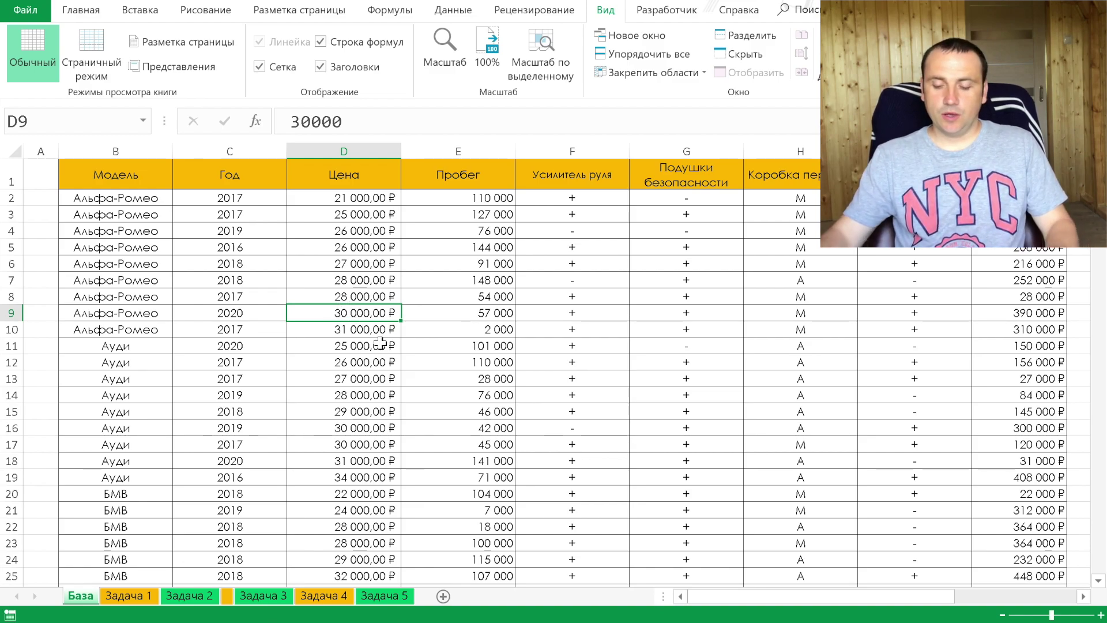
pyautogui.hotkey('ctrl', 'Down')
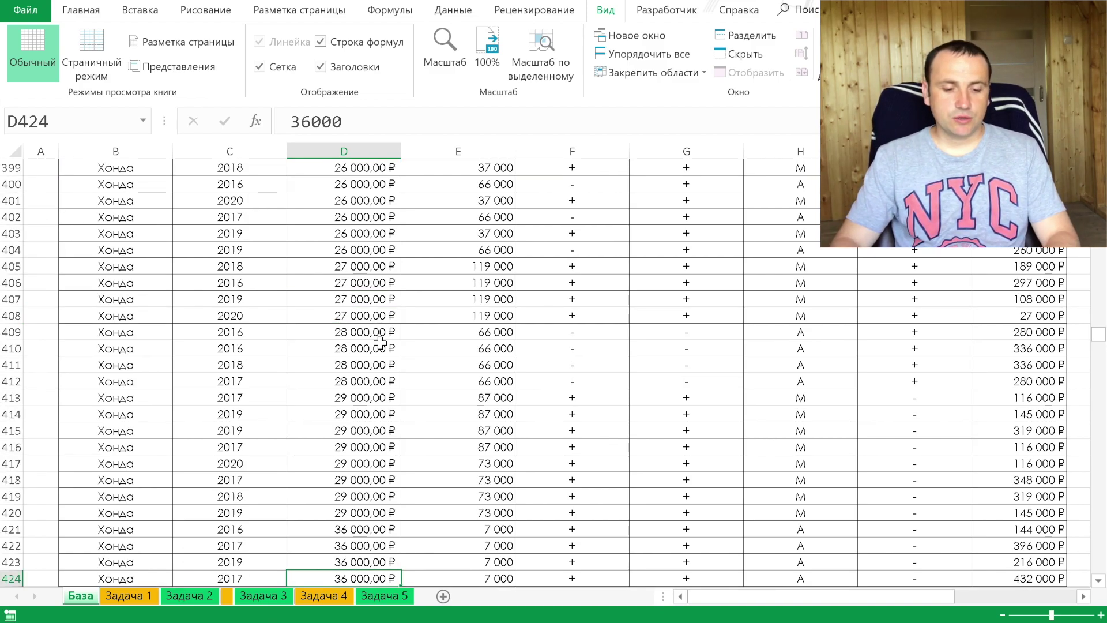
pyautogui.press('Left')
pyautogui.press('Left')
pyautogui.hotkey('ctrl', 'Up')
pyautogui.press('Down')
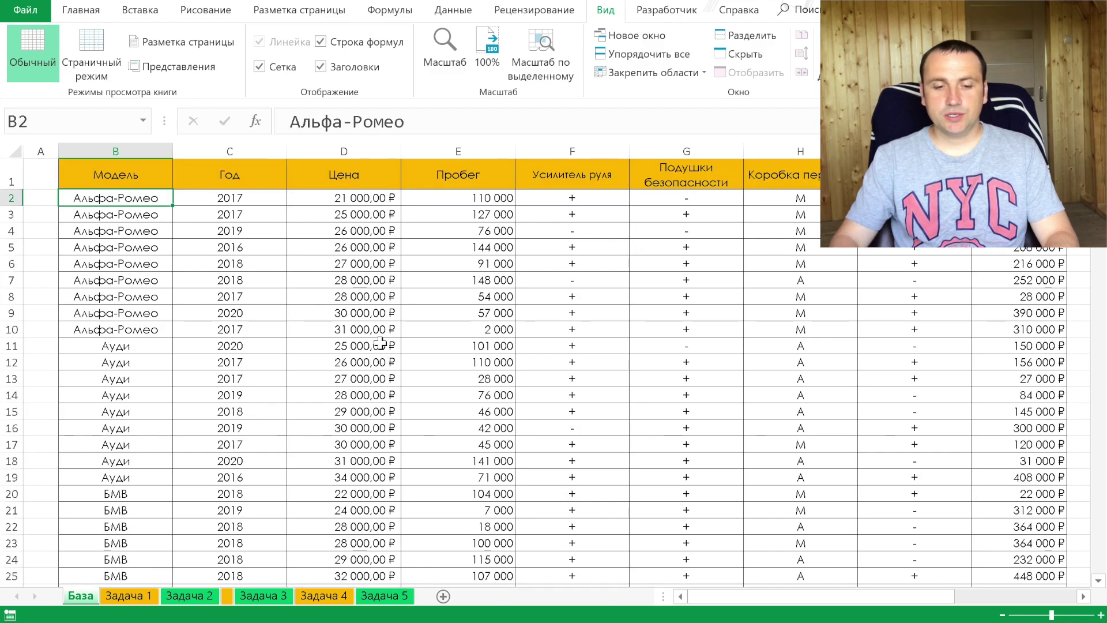
pyautogui.hotkey('ctrl', 'pagedown')
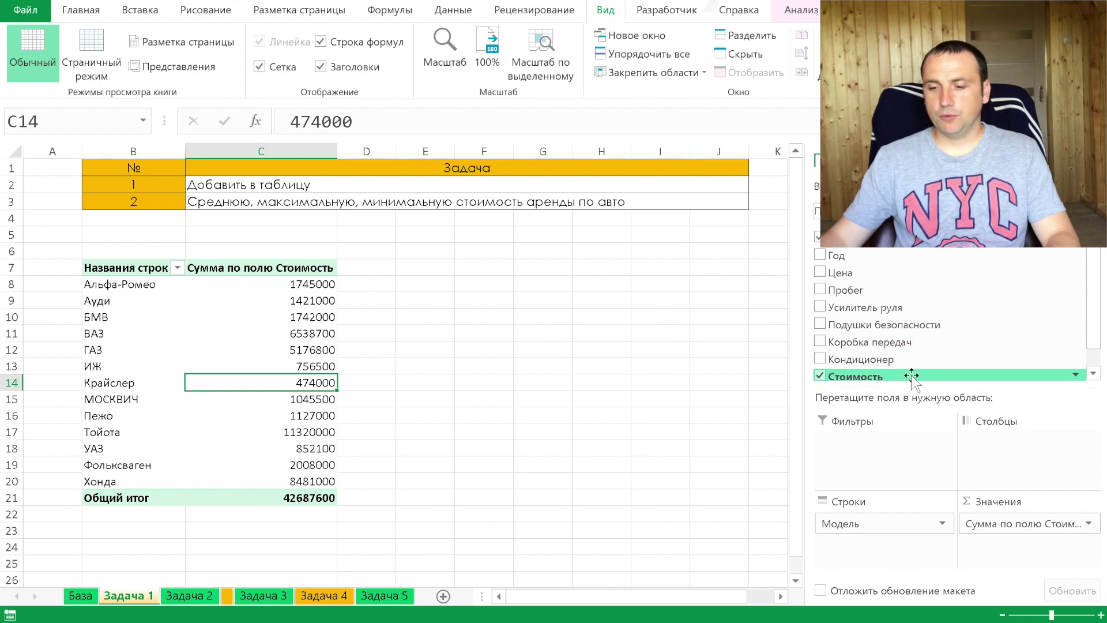
# Add Стоимость to the Values area twice, creating Стоимость2 and Стоимость3 sum columns
pyautogui.moveTo(1094, 300); pyautogui.dragTo(1094, 324)
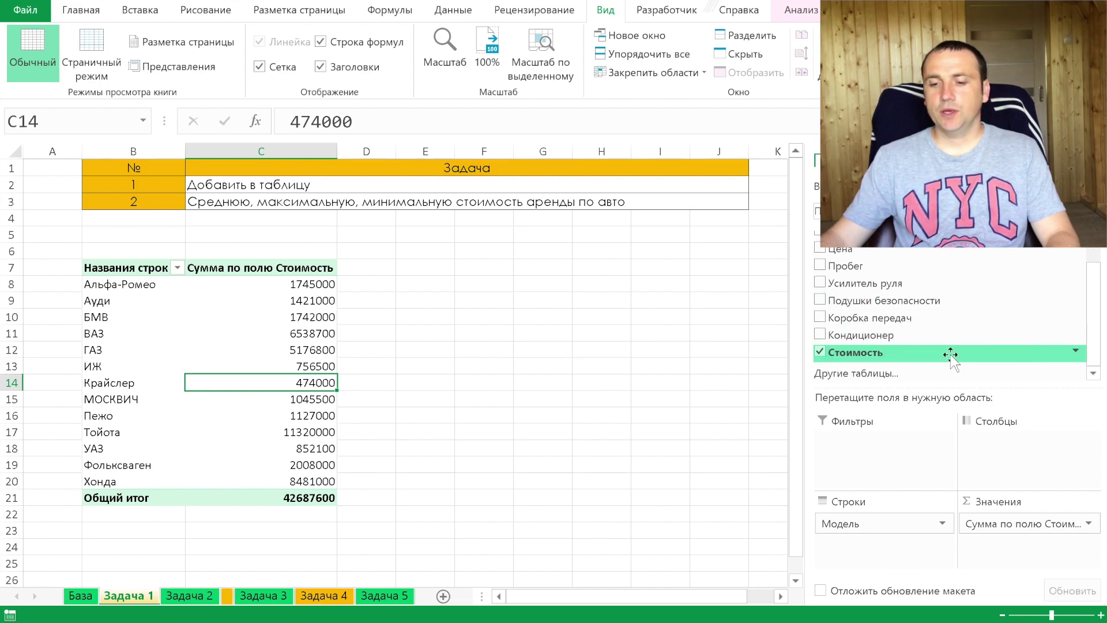
pyautogui.moveTo(950, 353); pyautogui.dragTo(1044, 539)
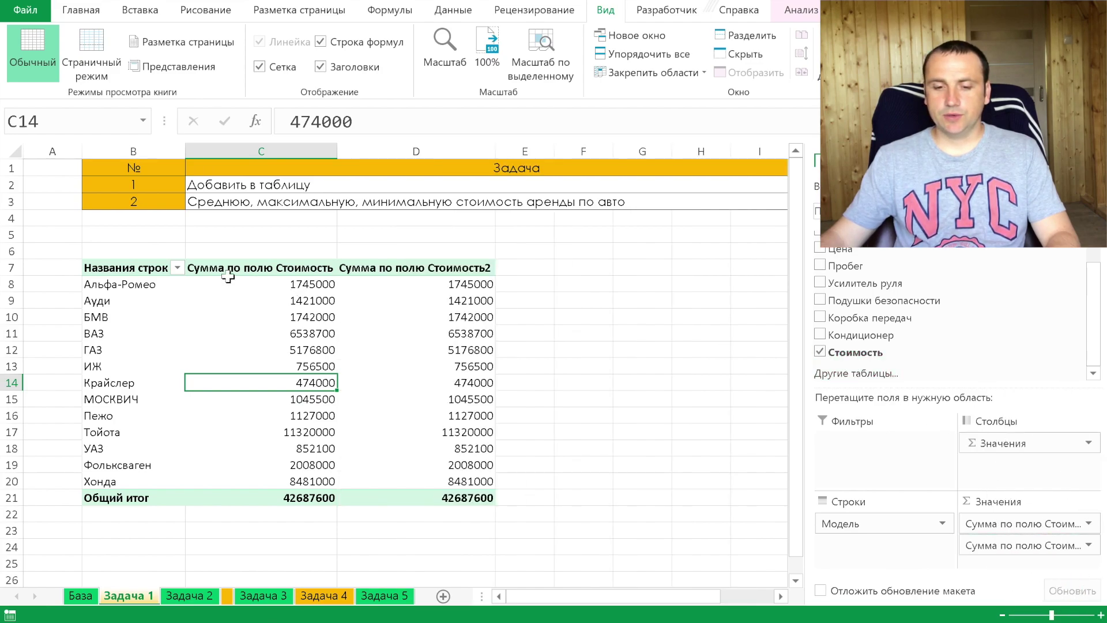
pyautogui.moveTo(855, 352); pyautogui.dragTo(1026, 577)
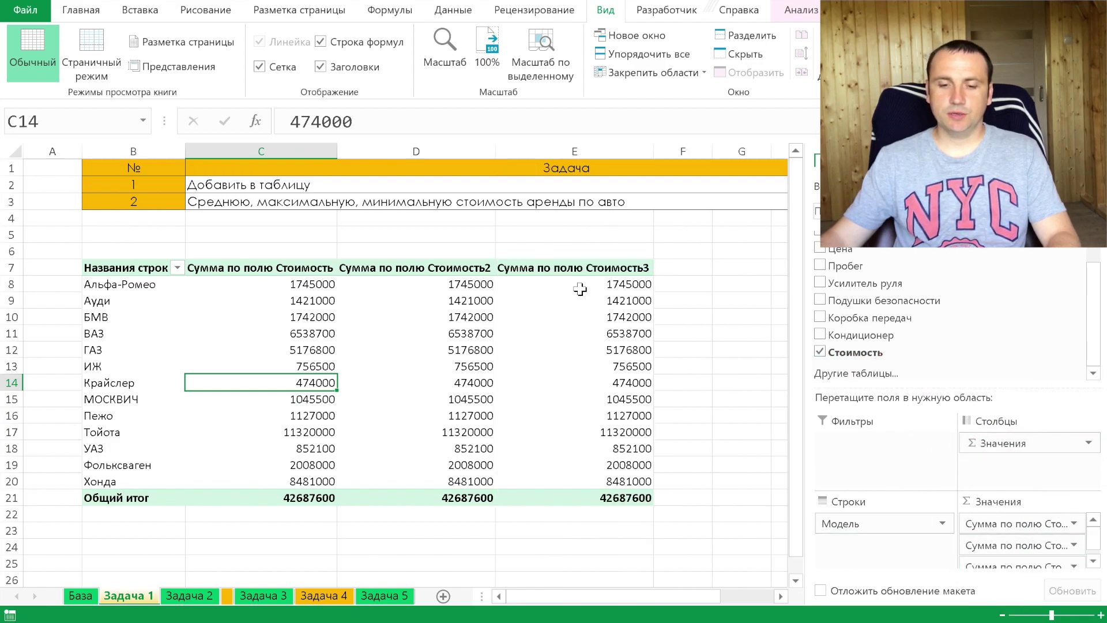
pyautogui.click(388, 288)
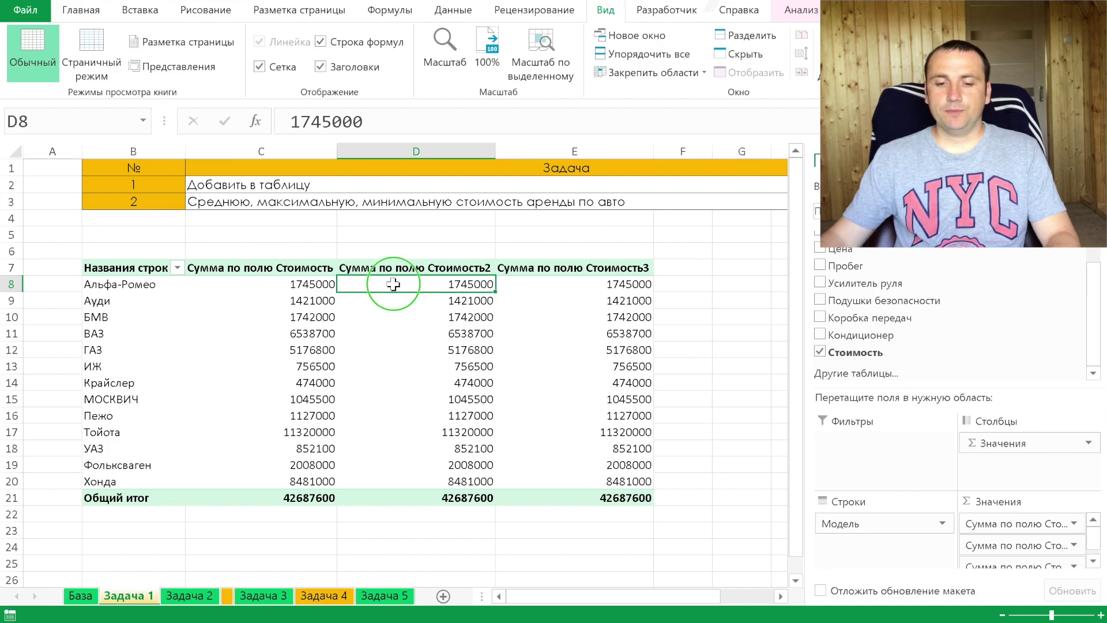
# Summarise the second cost column by Максимум and the third by Минимум
pyautogui.rightClick(394, 284)
pyautogui.moveTo(438, 427)
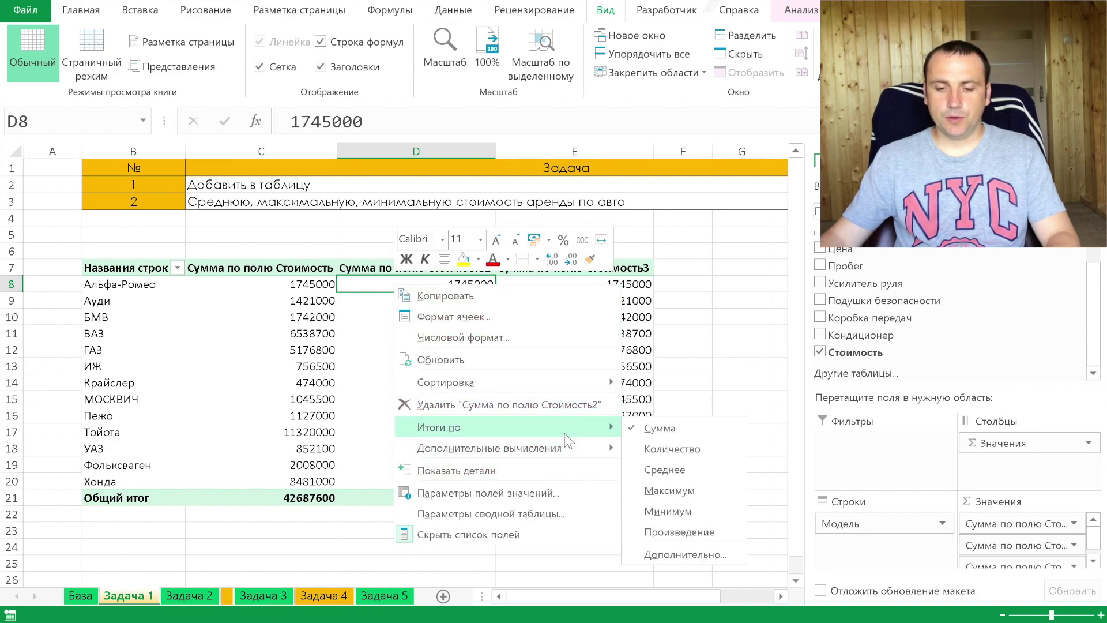
pyautogui.click(705, 489)
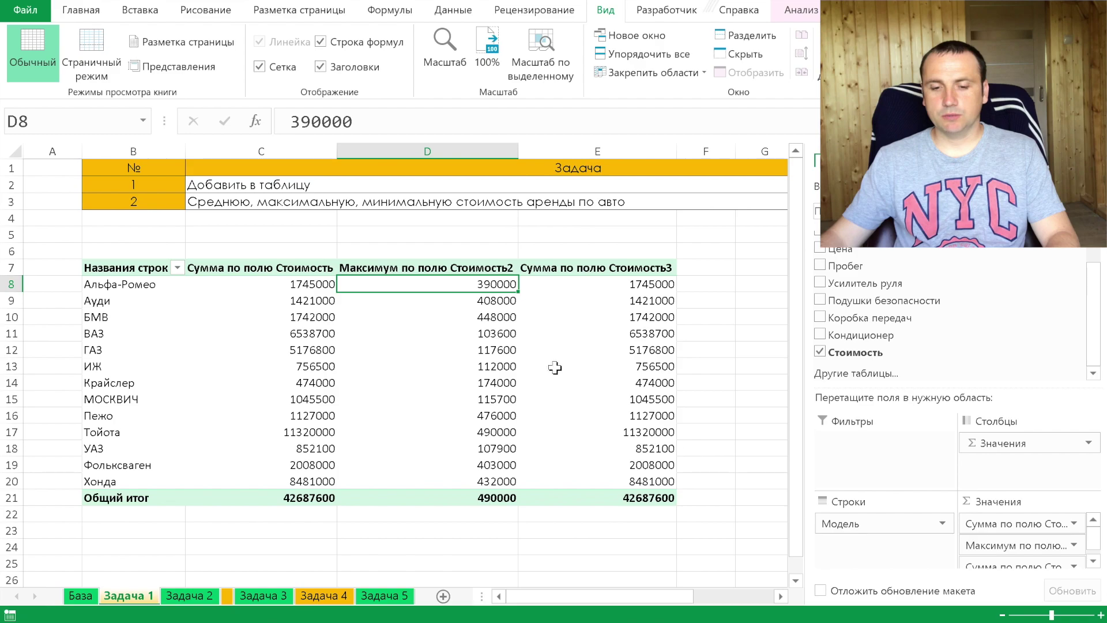
pyautogui.click(568, 286)
pyautogui.rightClick(568, 286)
pyautogui.moveTo(614, 430)
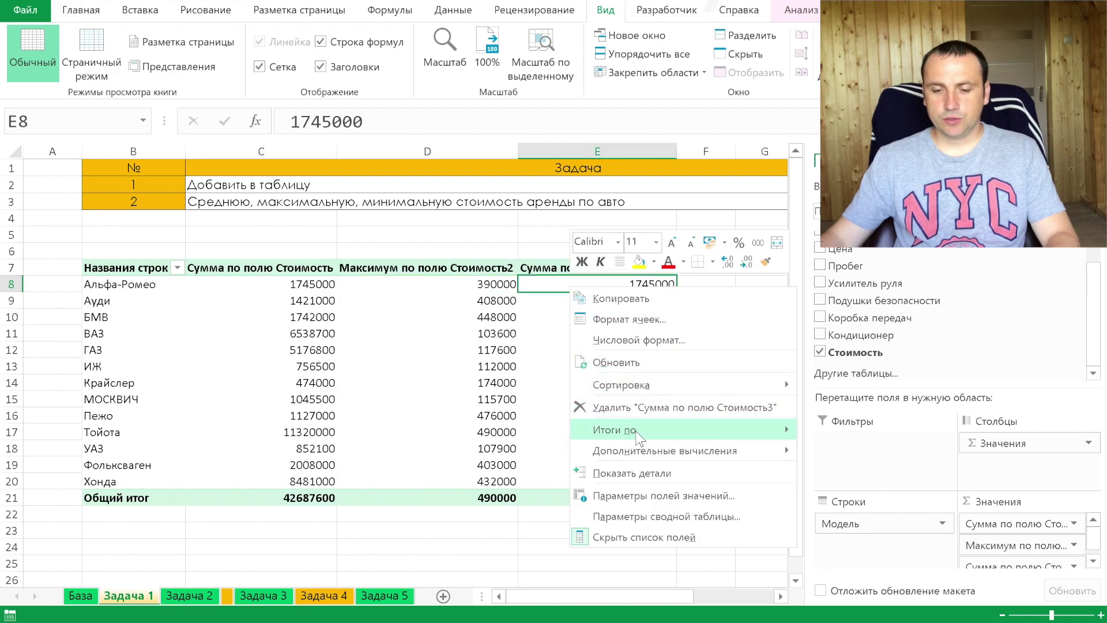
pyautogui.click(862, 512)
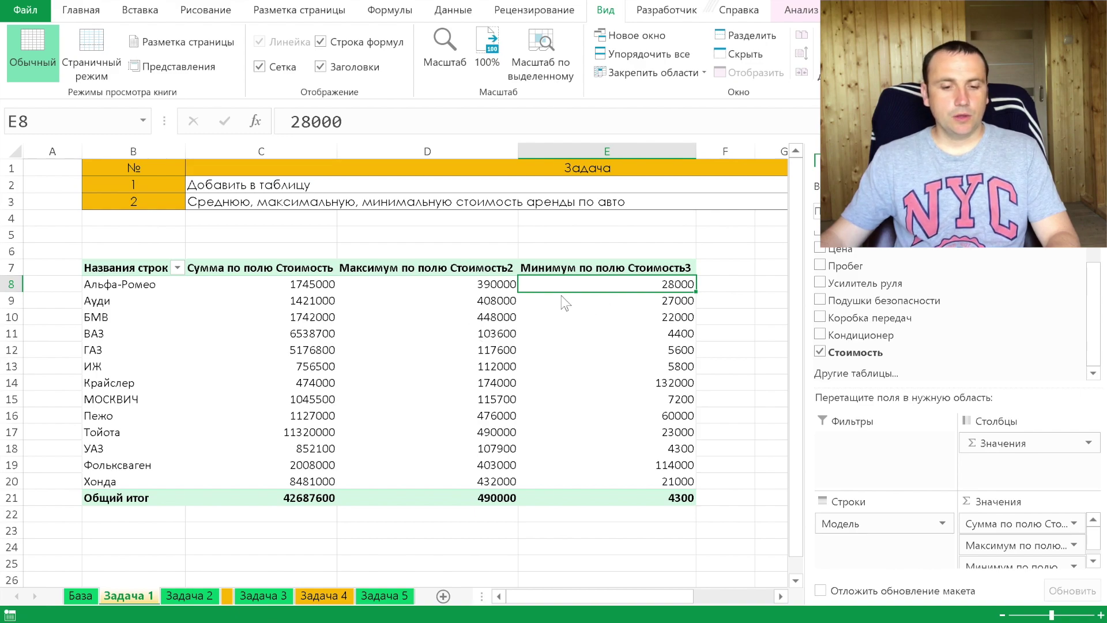
# Check Альфа-Ромео's and БМВ's maximum and minimum costs, then switch to Задача 2
pyautogui.click(401, 286)
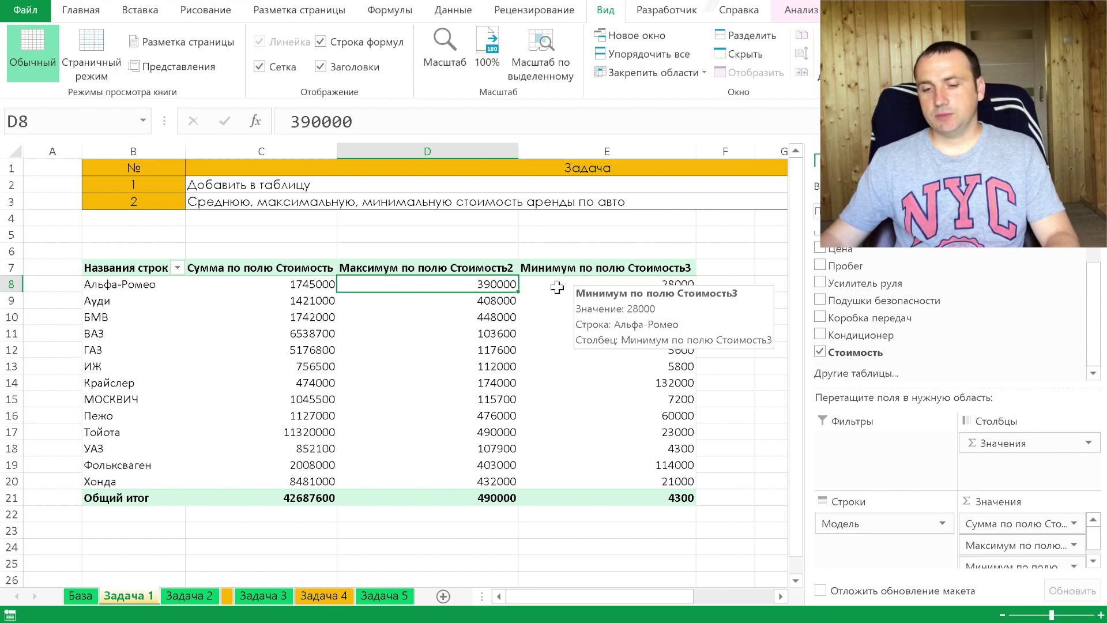
pyautogui.click(556, 288)
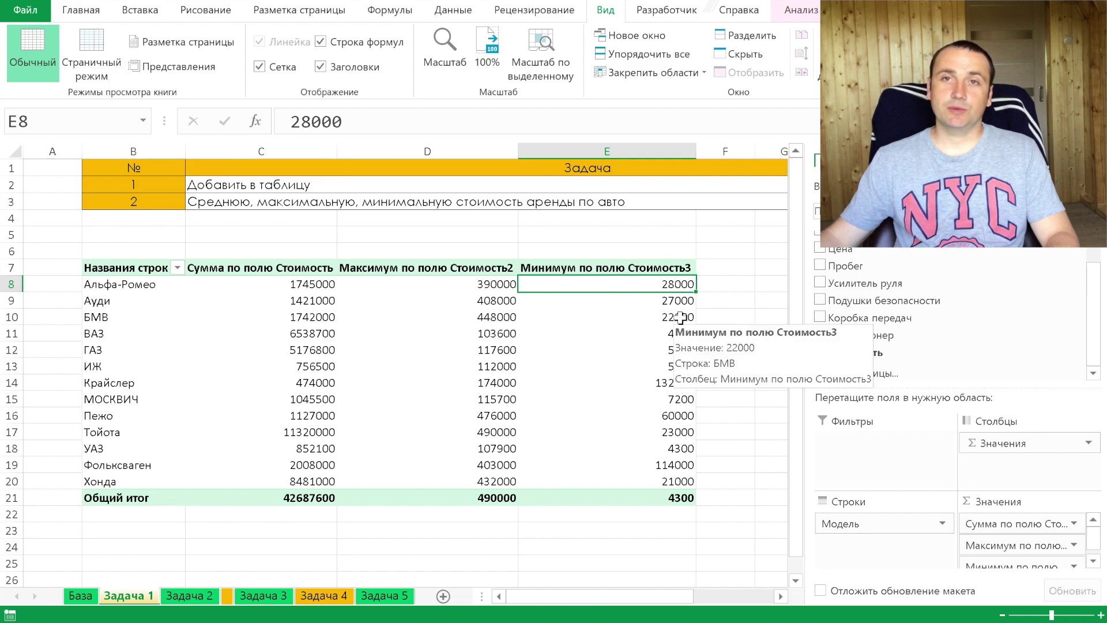
pyautogui.click(434, 316)
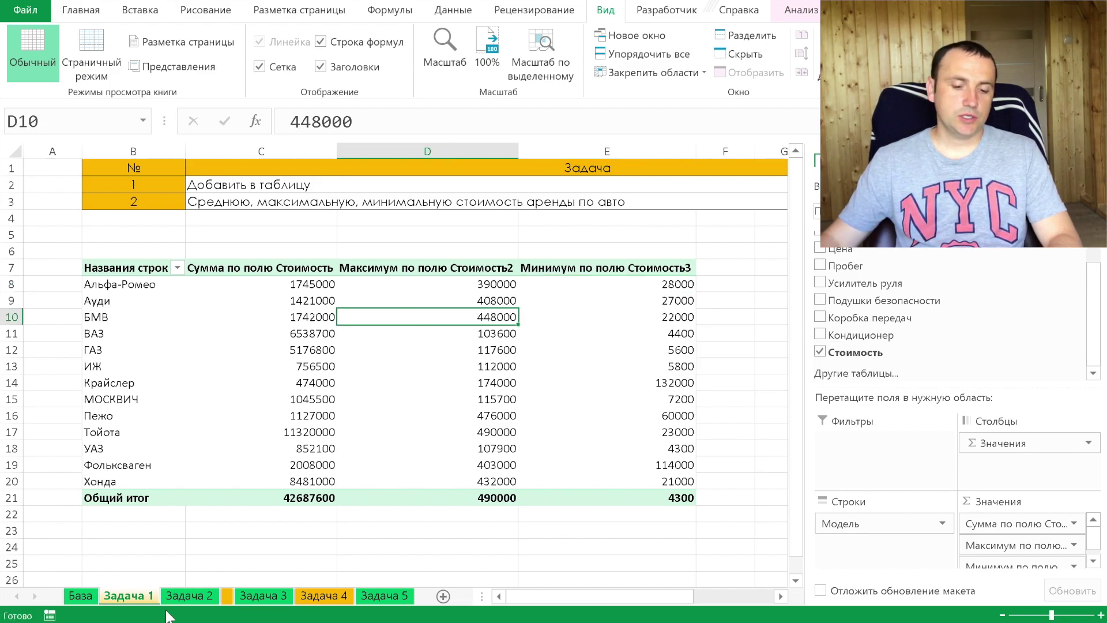
pyautogui.click(188, 596)
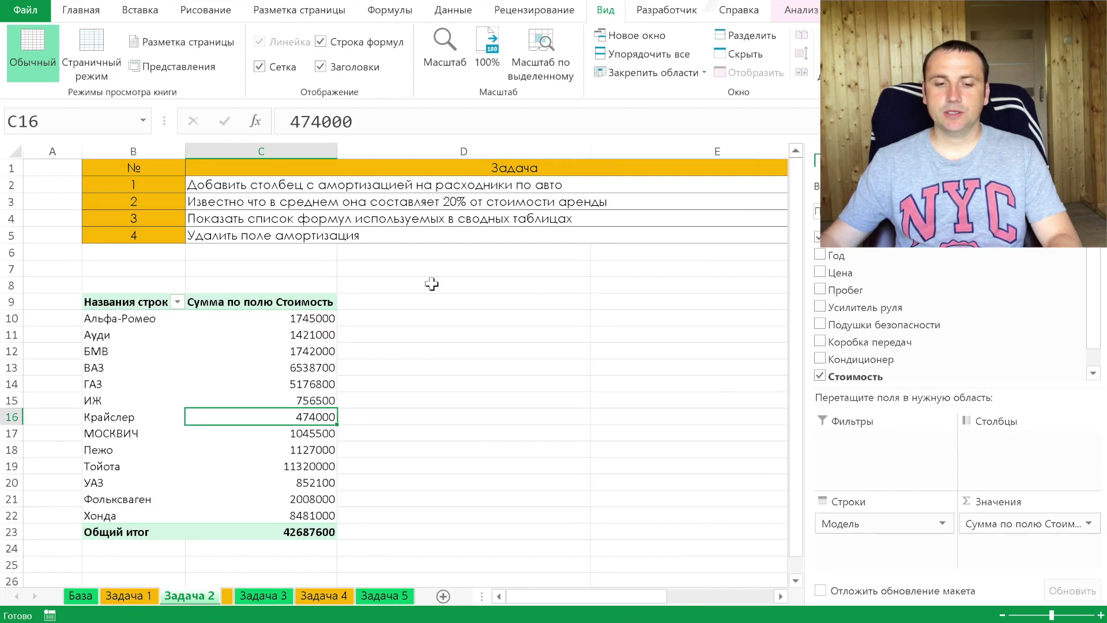
pyautogui.click(239, 383)
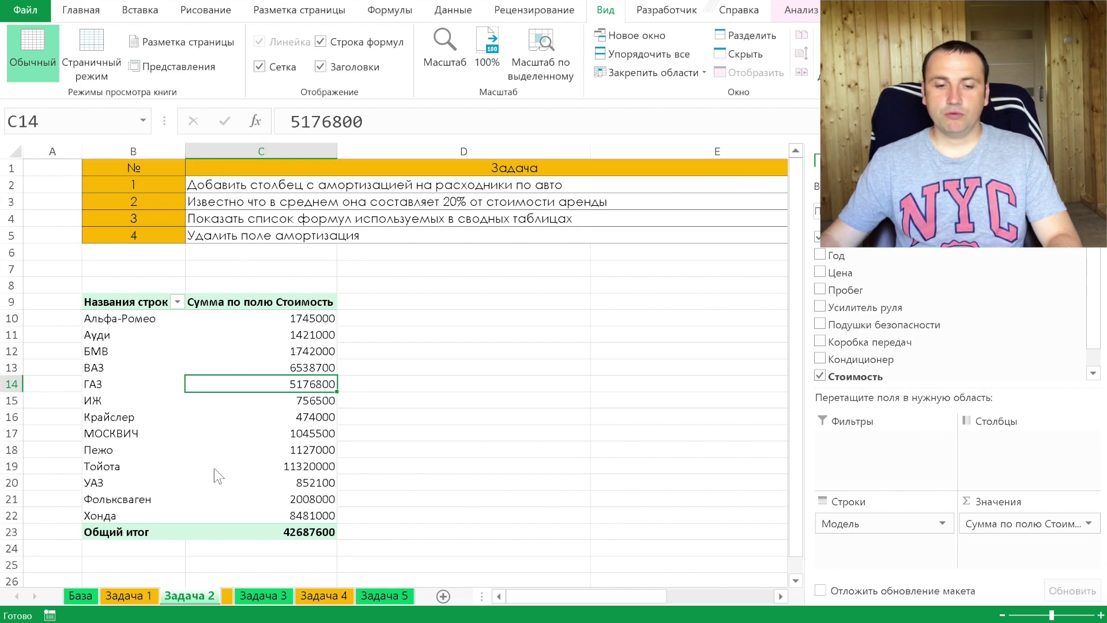
pyautogui.hscroll(1, 365, 147)
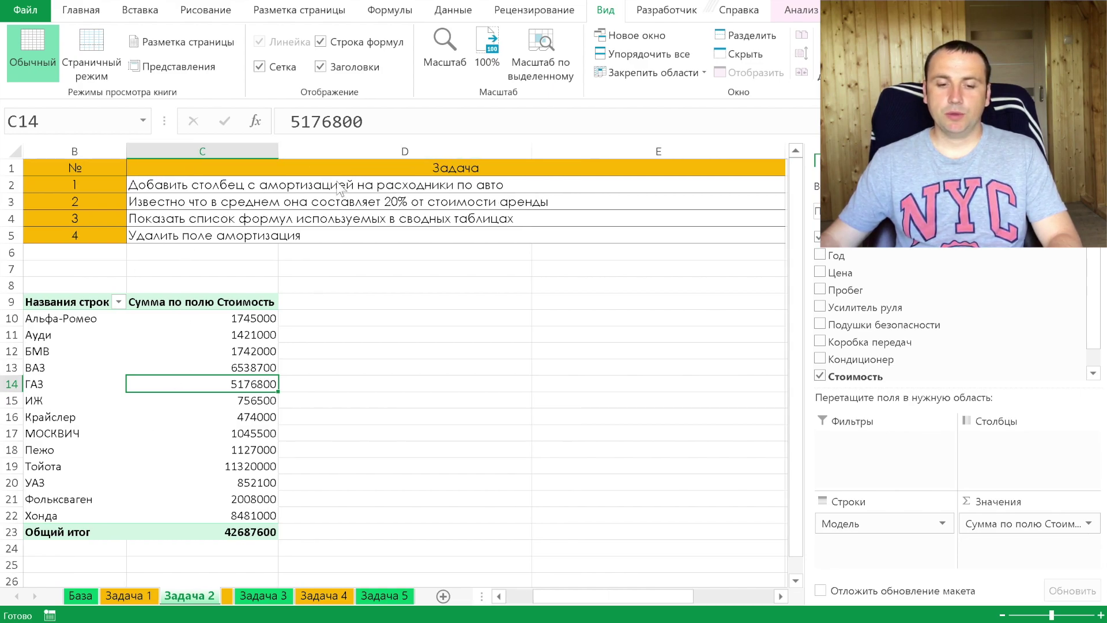
pyautogui.hscroll(-1, 203, 363)
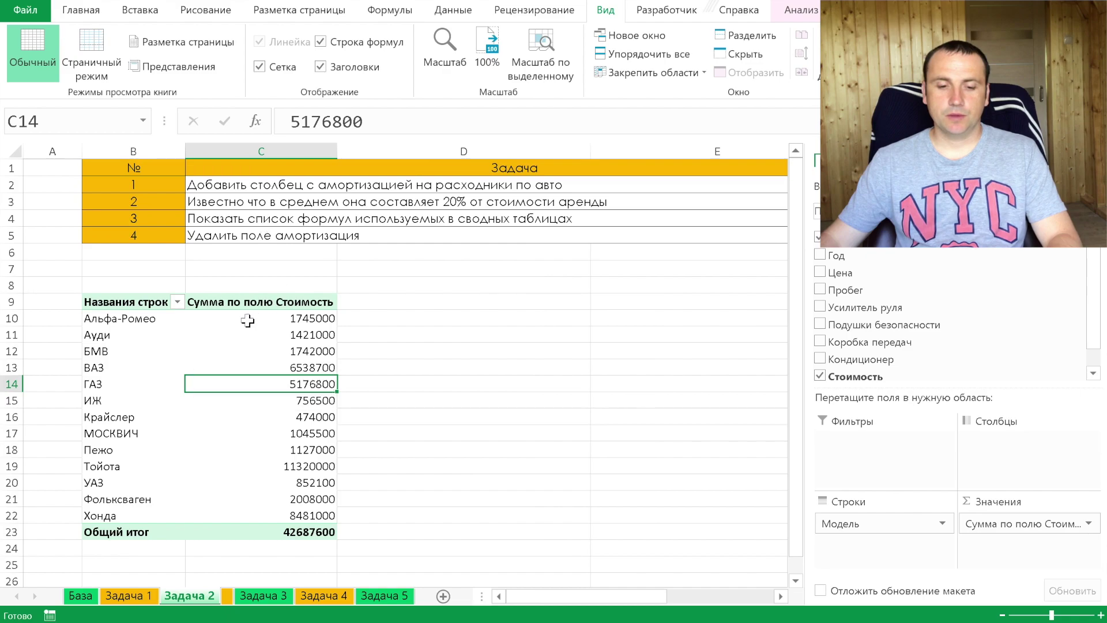
pyautogui.click(253, 337)
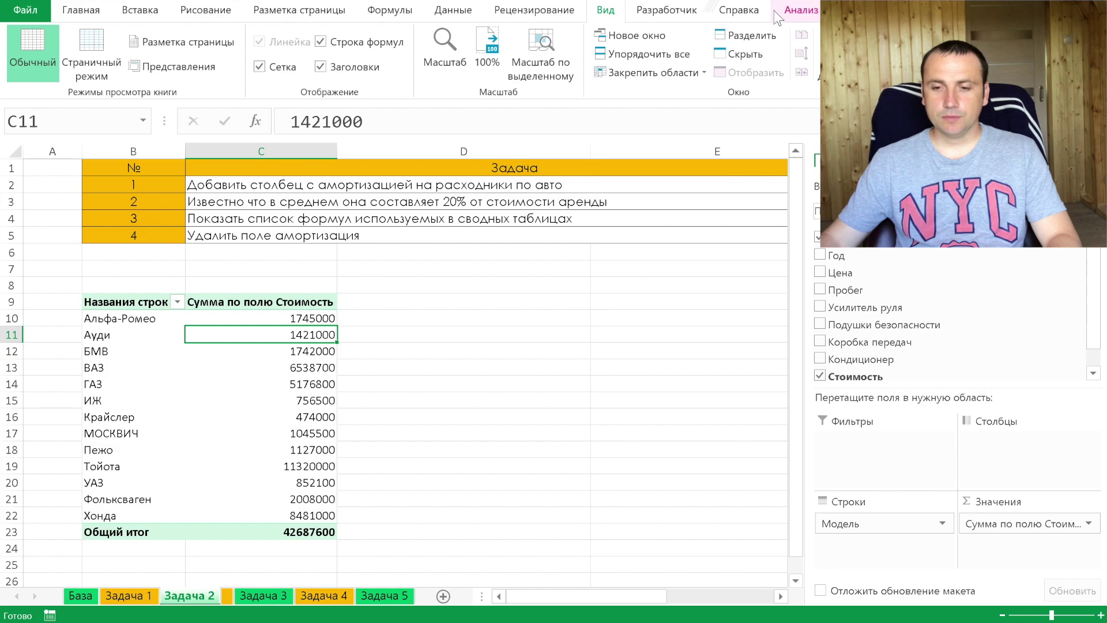
pyautogui.click(798, 10)
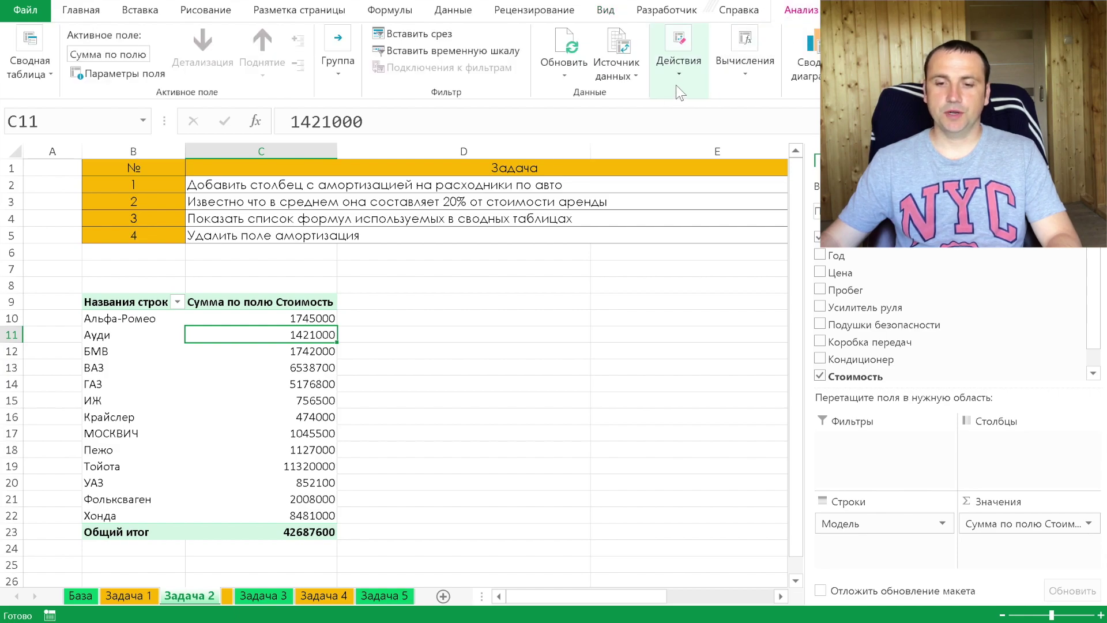
# Start a new calculated pivot field named Амортизация
pyautogui.click(734, 81)
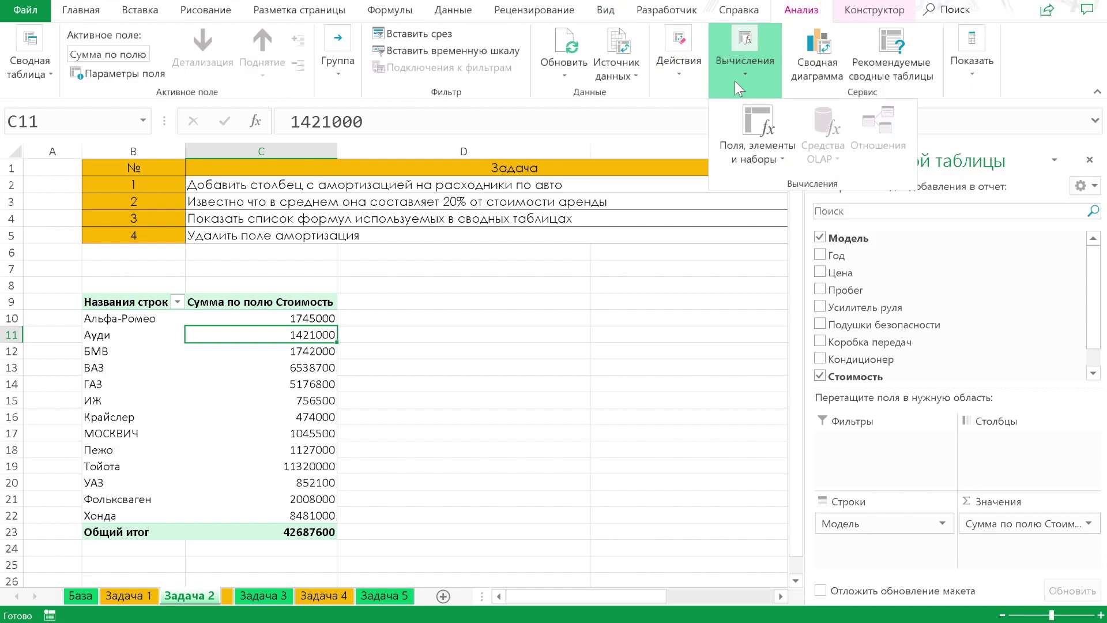
pyautogui.click(742, 151)
pyautogui.click(809, 184)
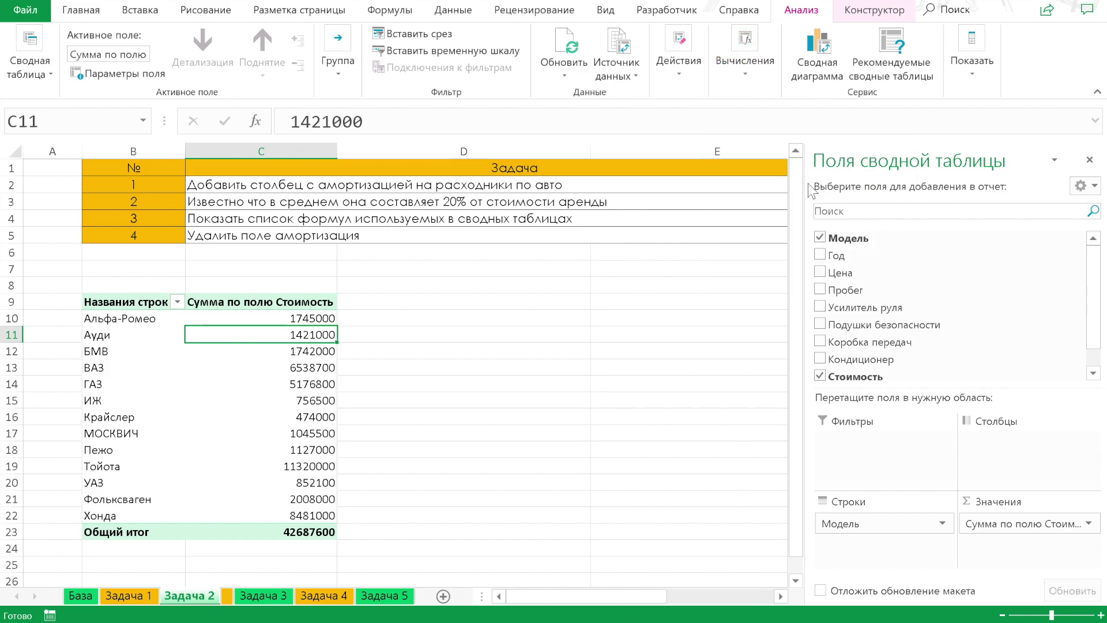
pyautogui.write('Амортизация')
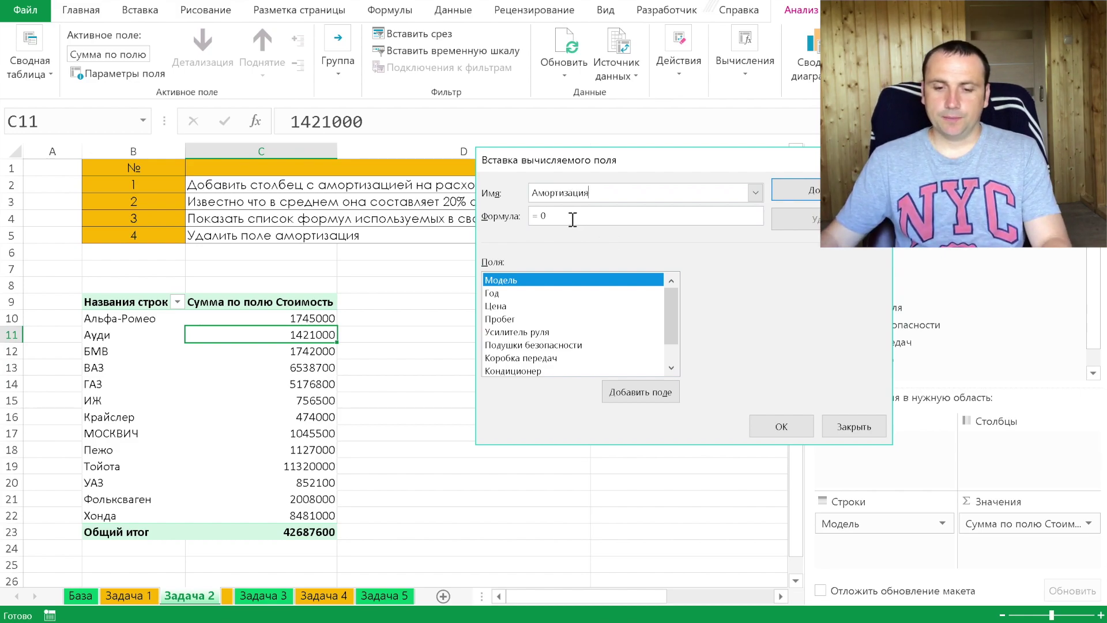
# Give Амортизация the formula =Округл(Стоимость*20%;2) and add it to the pivot
pyautogui.doubleClick(544, 216)
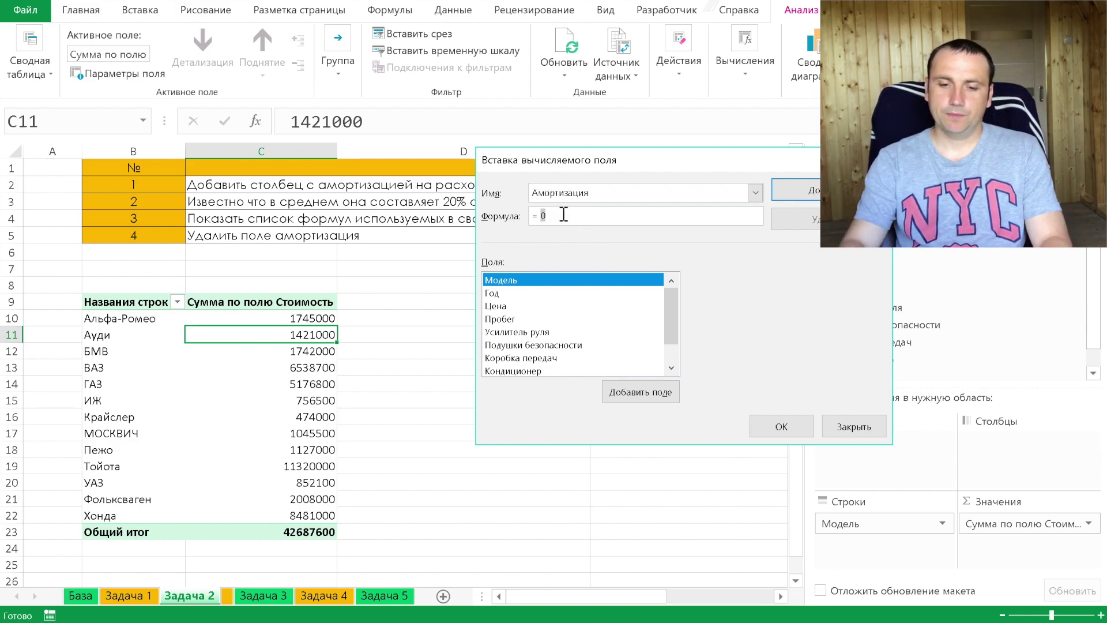
pyautogui.press('BackSpace')
pyautogui.write('=Округл(')
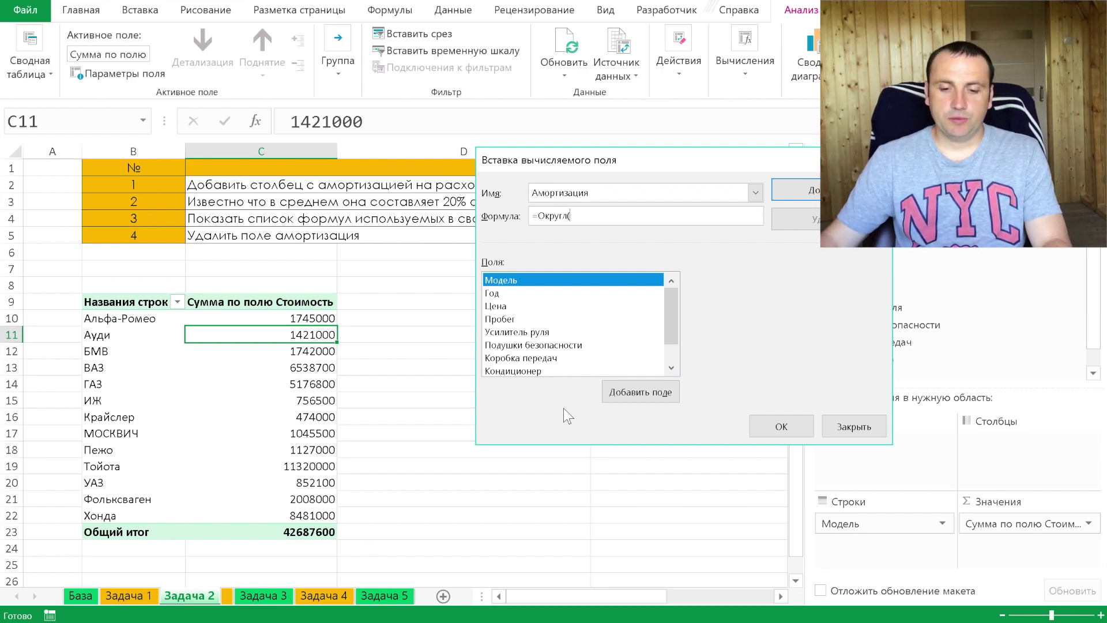
pyautogui.moveTo(672, 318); pyautogui.dragTo(671, 334)
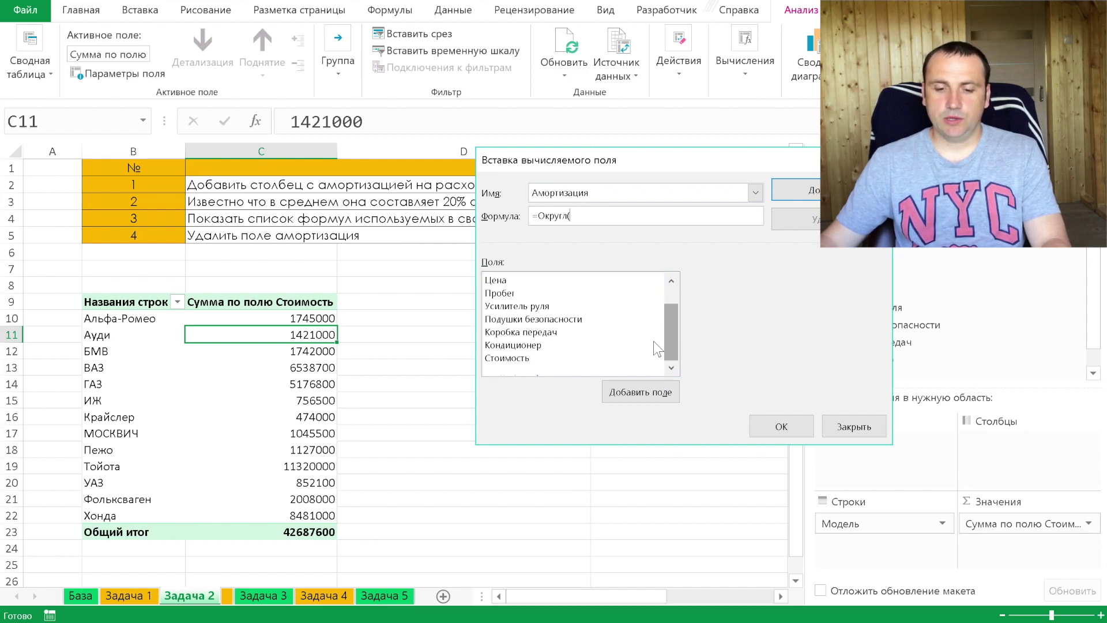
pyautogui.doubleClick(552, 358)
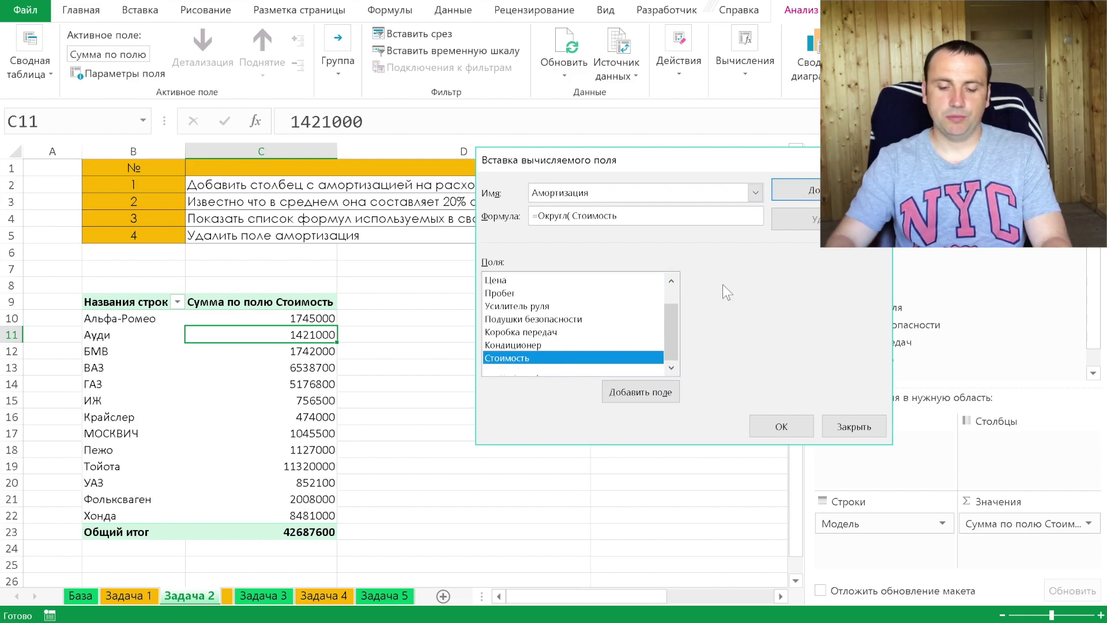
pyautogui.write('*20')
pyautogui.write('%')
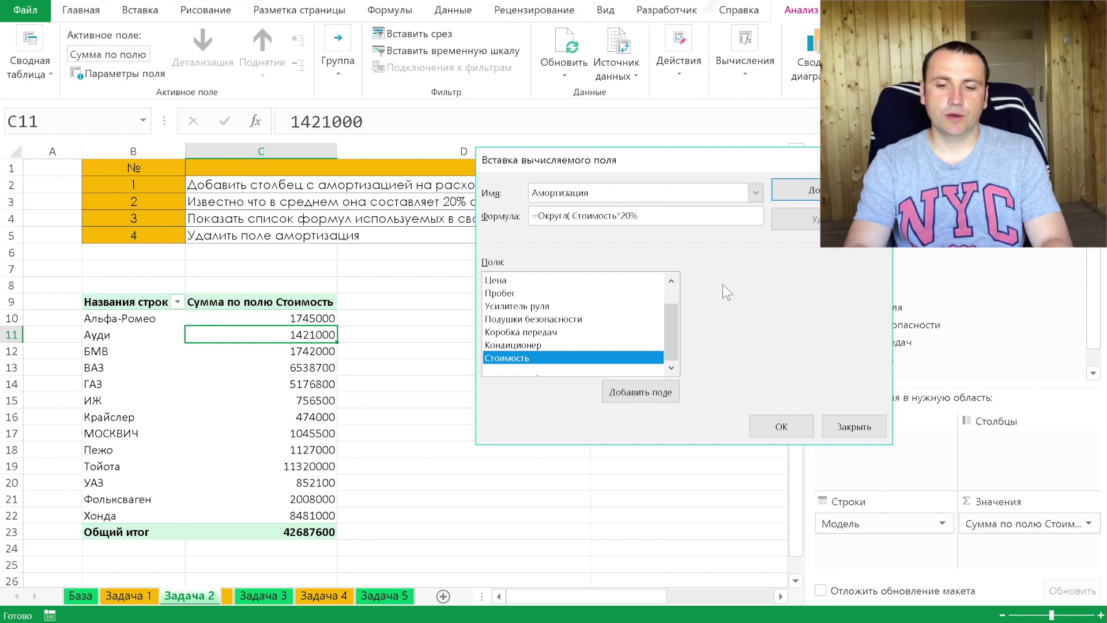
pyautogui.write(';')
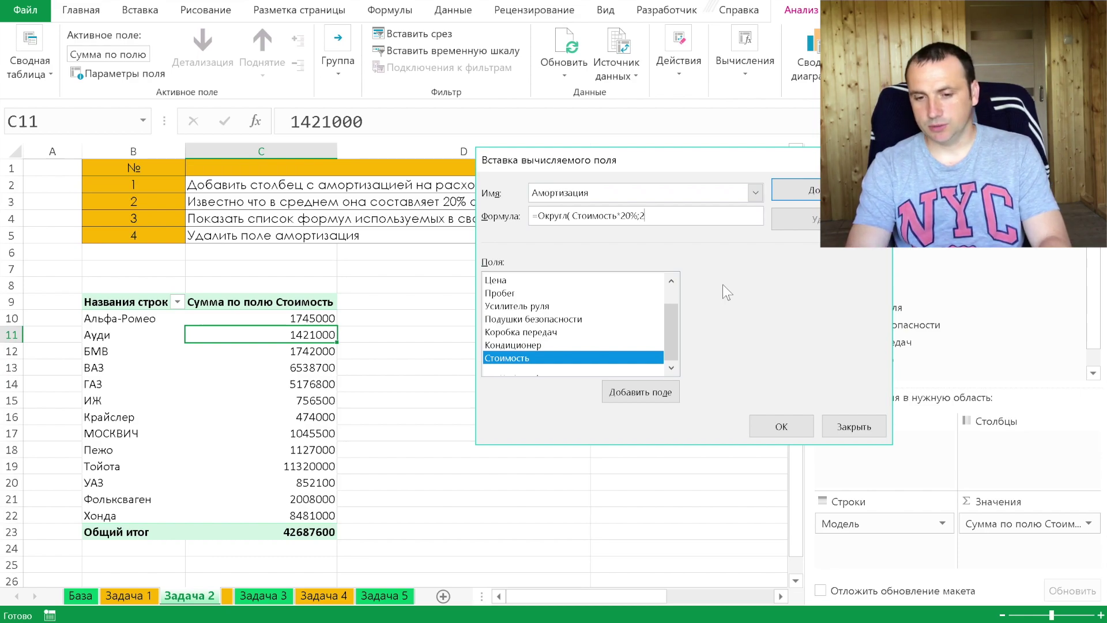
pyautogui.write('2)')
pyautogui.click(796, 190)
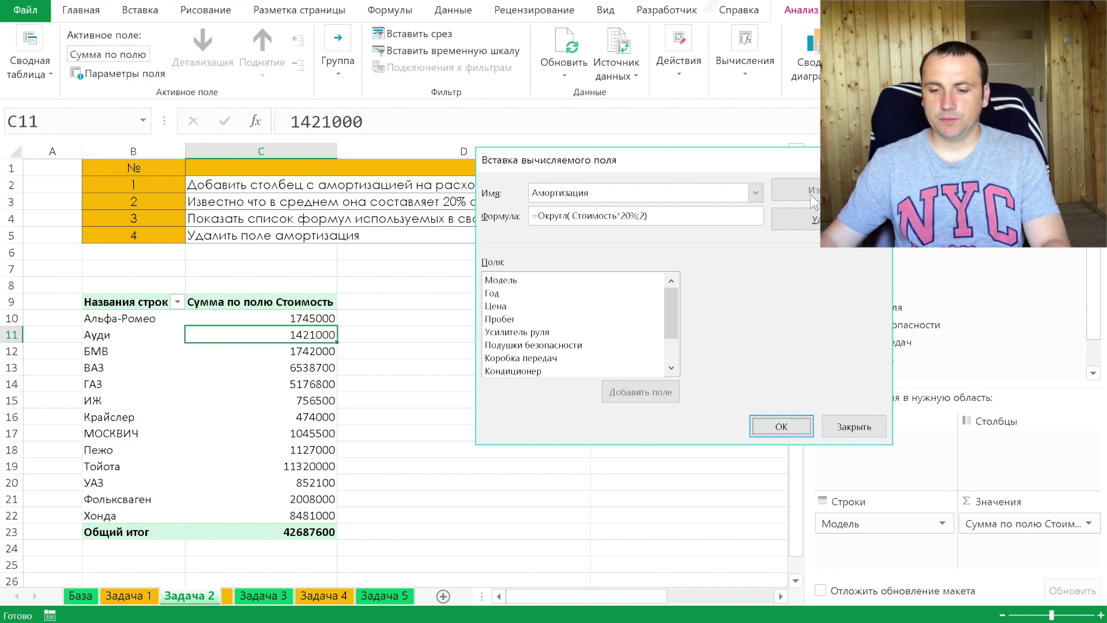
pyautogui.click(782, 427)
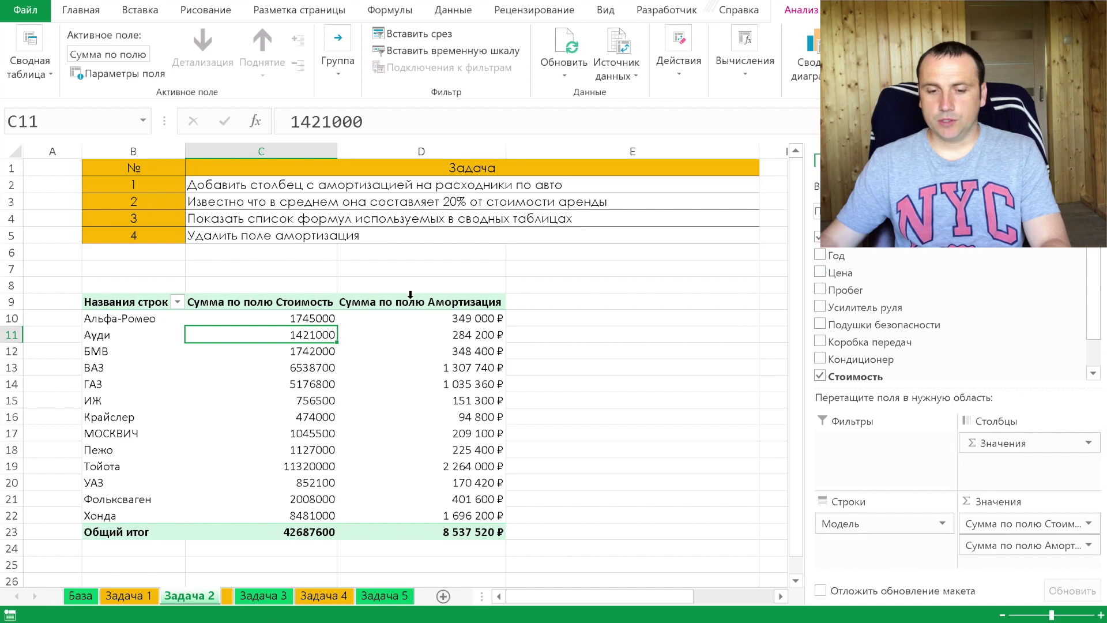
# Check the new Амортизация column, then list the pivot's calculated formulas on new sheet Лист1
pyautogui.click(410, 295)
pyautogui.click(423, 367)
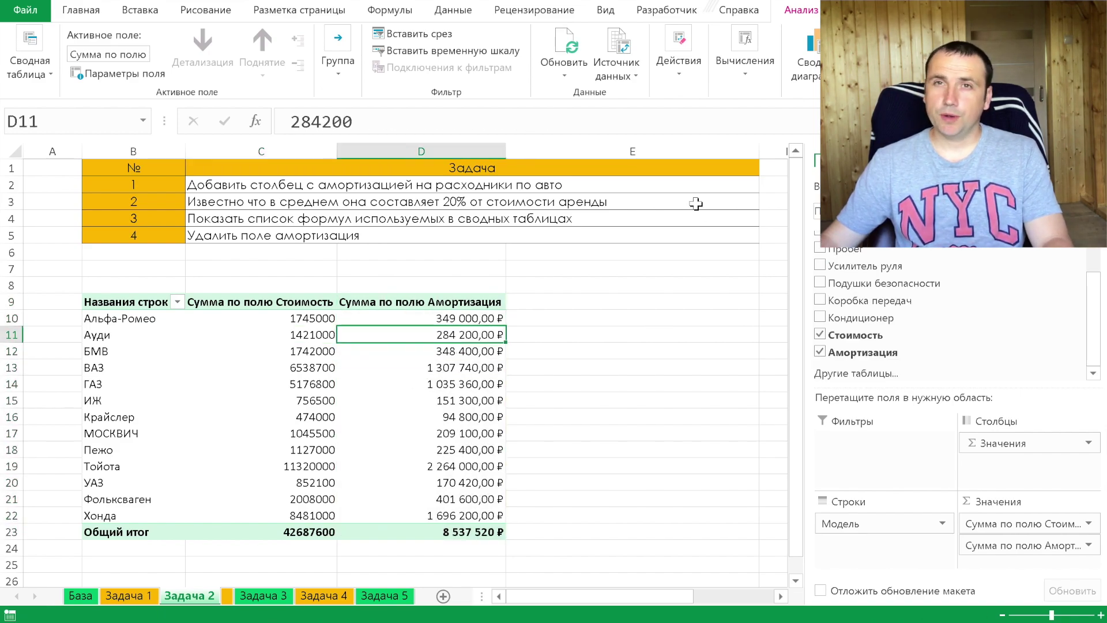
pyautogui.click(753, 71)
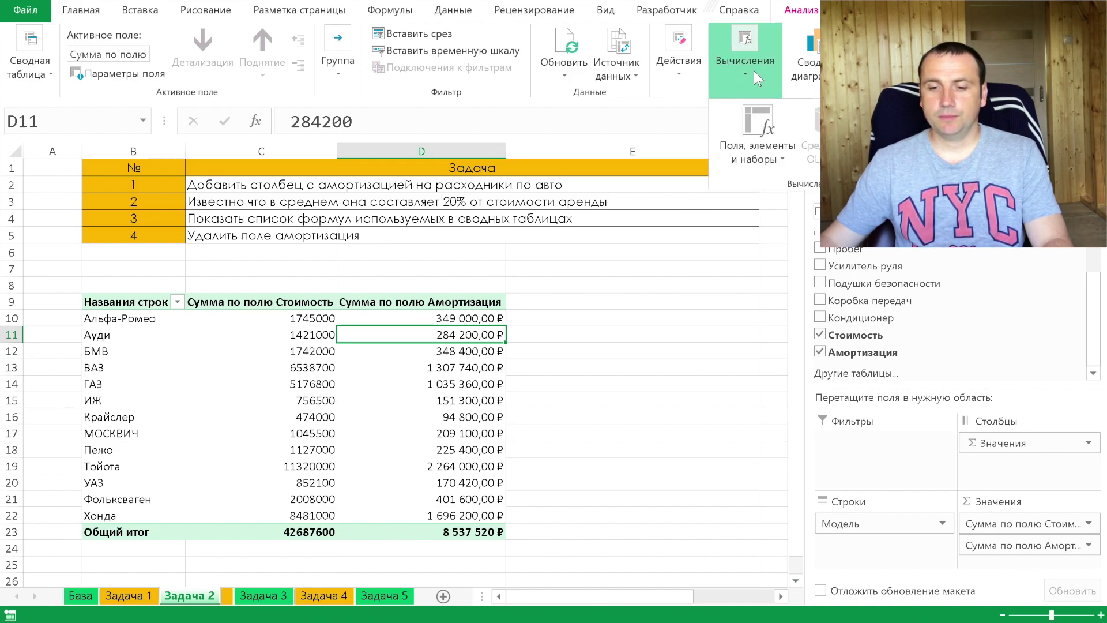
pyautogui.click(767, 162)
pyautogui.click(772, 250)
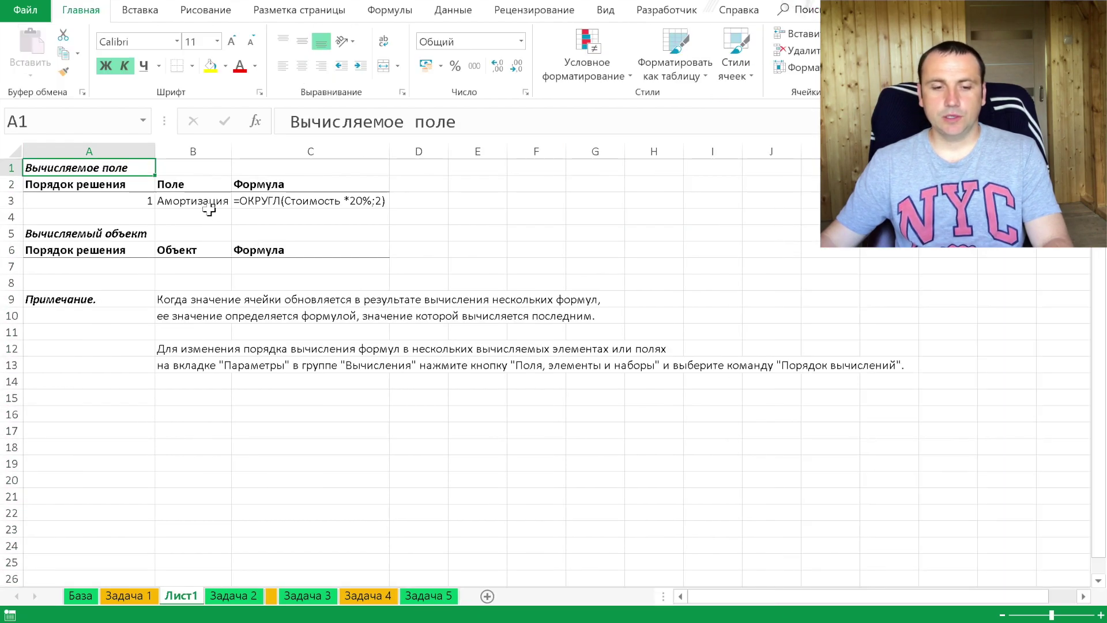
# Review the Лист1 listing: the Амортизация formula, its solve order 1 and the note
pyautogui.moveTo(103, 200); pyautogui.dragTo(359, 206)
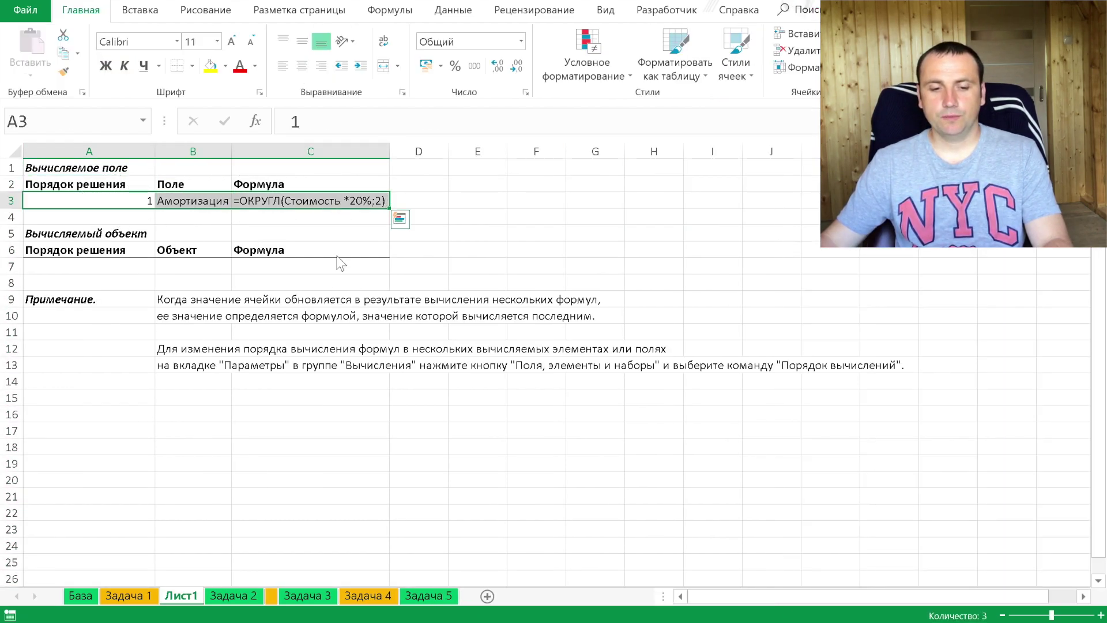
pyautogui.click(91, 242)
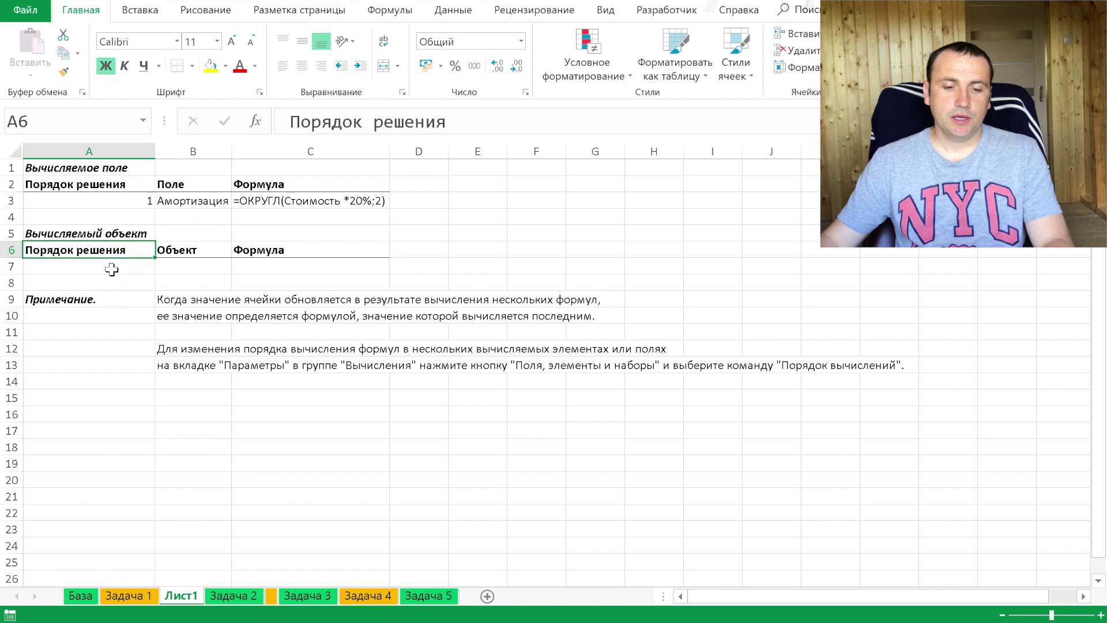
pyautogui.press('Down')
pyautogui.click(193, 348)
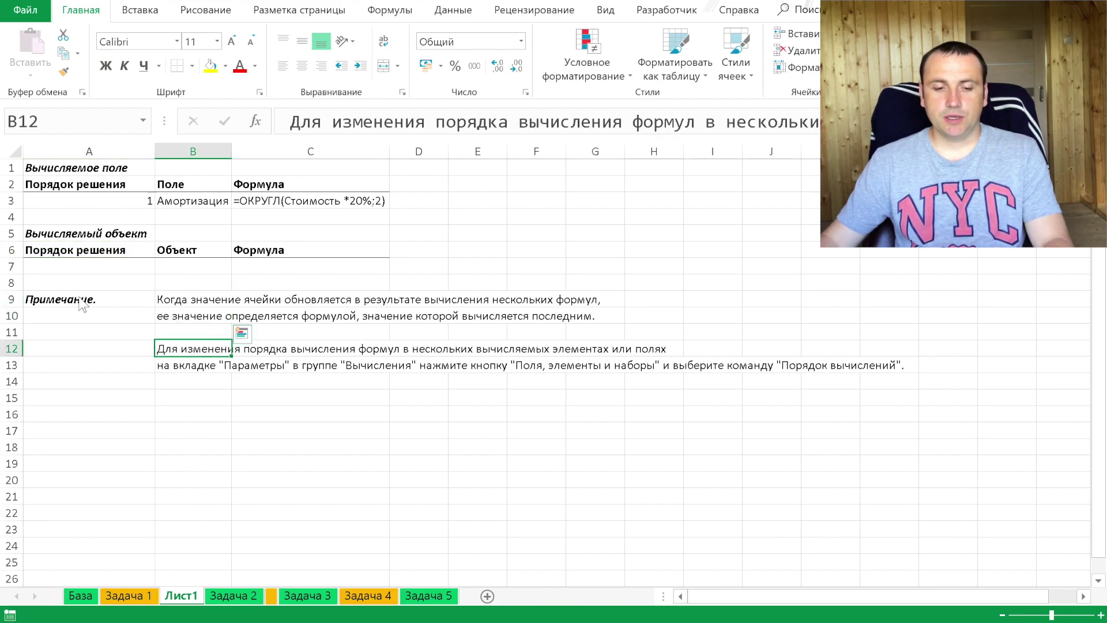
pyautogui.click(97, 295)
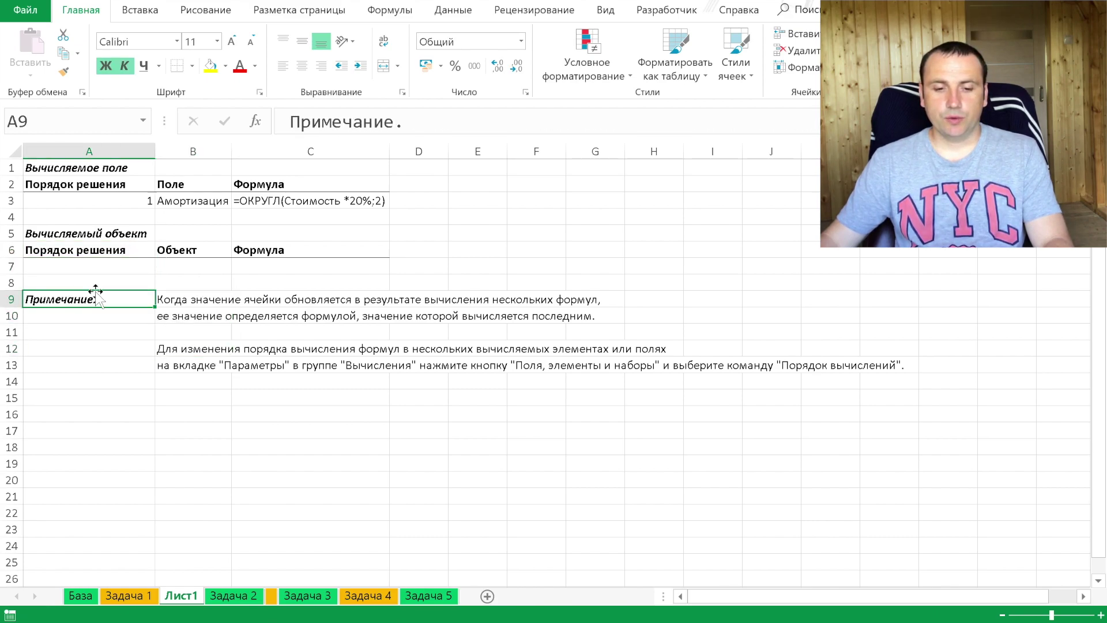
pyautogui.click(134, 198)
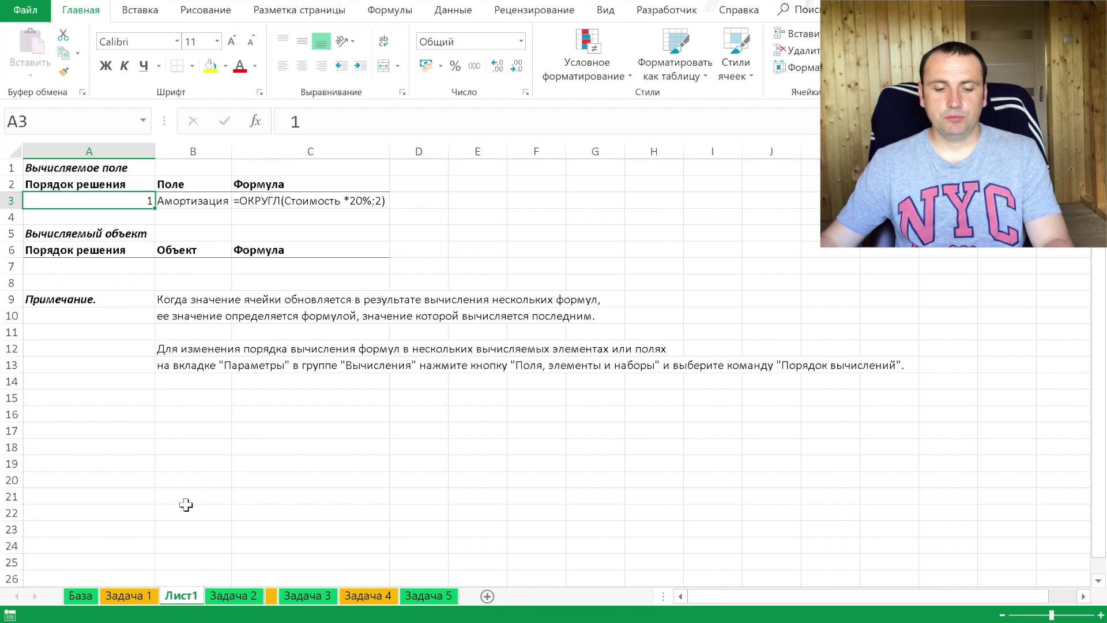
# Go back to Задача 2 and inspect the pivot's Solve Order settings, then close them
pyautogui.click(233, 595)
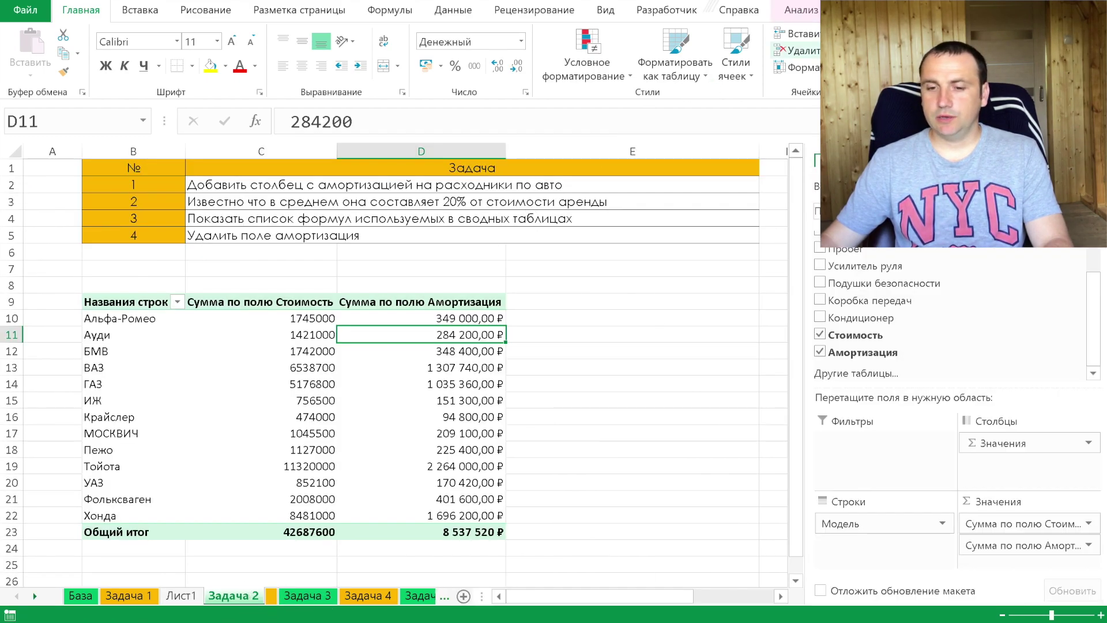
pyautogui.click(802, 9)
pyautogui.click(765, 79)
pyautogui.click(762, 147)
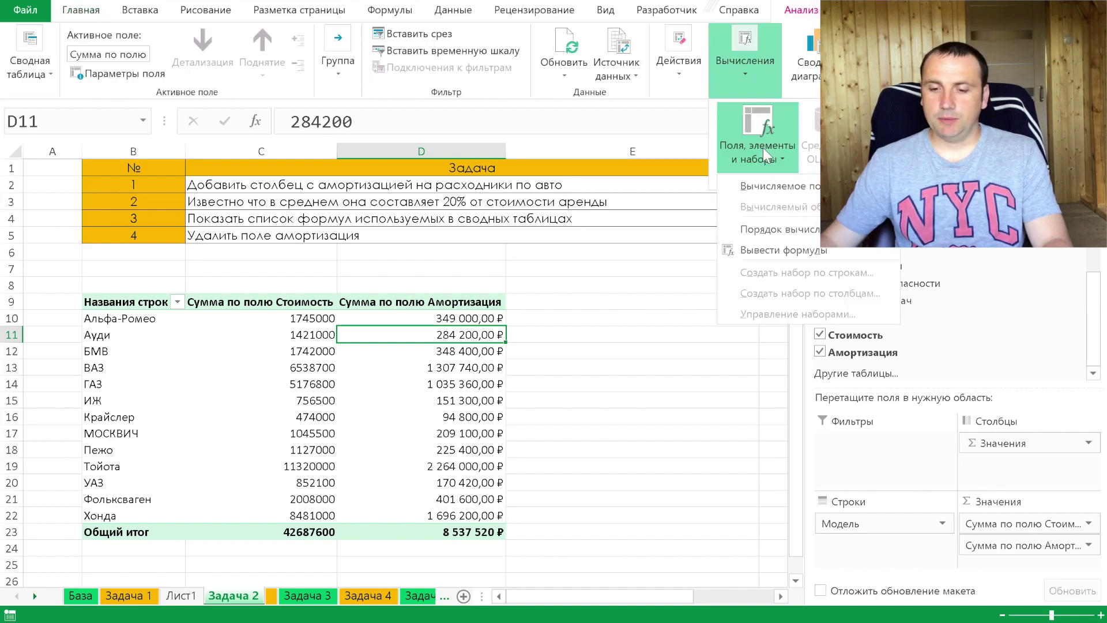
pyautogui.click(772, 230)
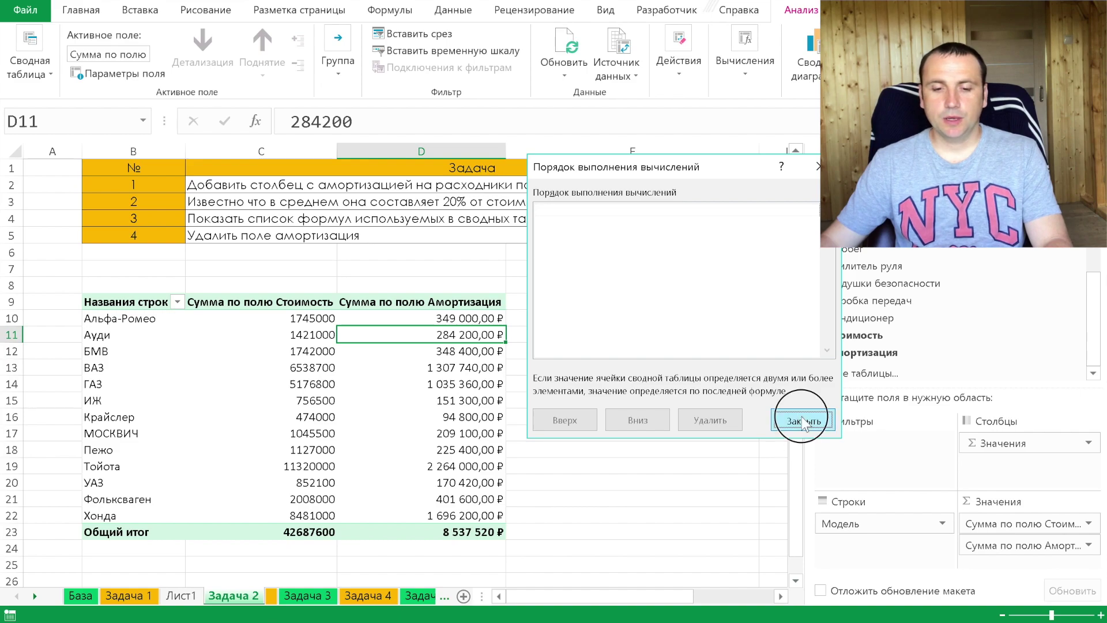
pyautogui.click(801, 419)
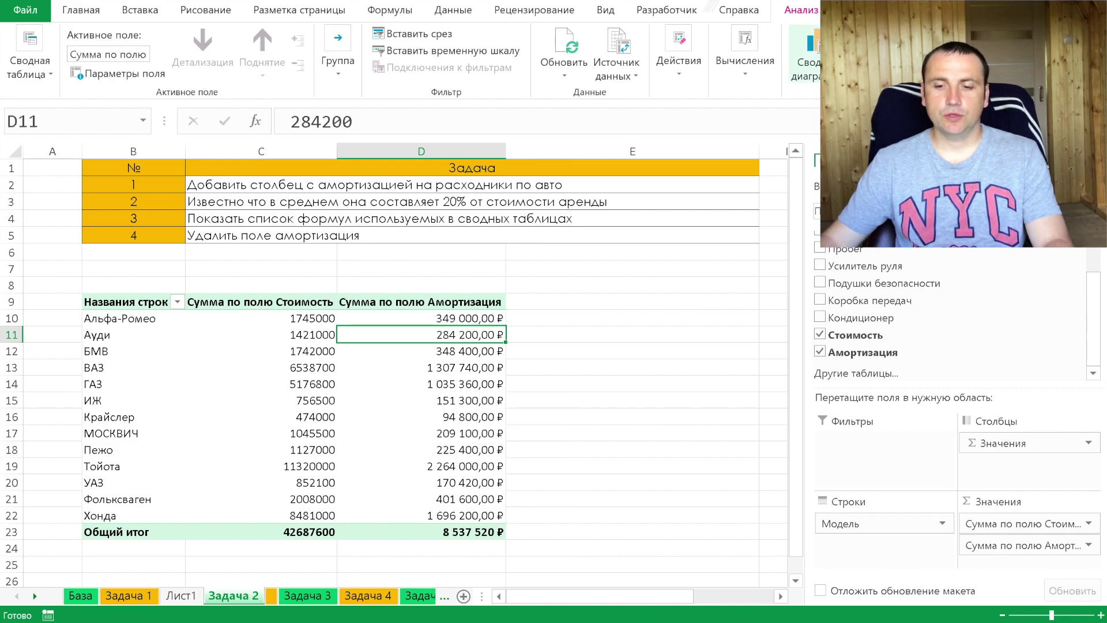
pyautogui.click(740, 68)
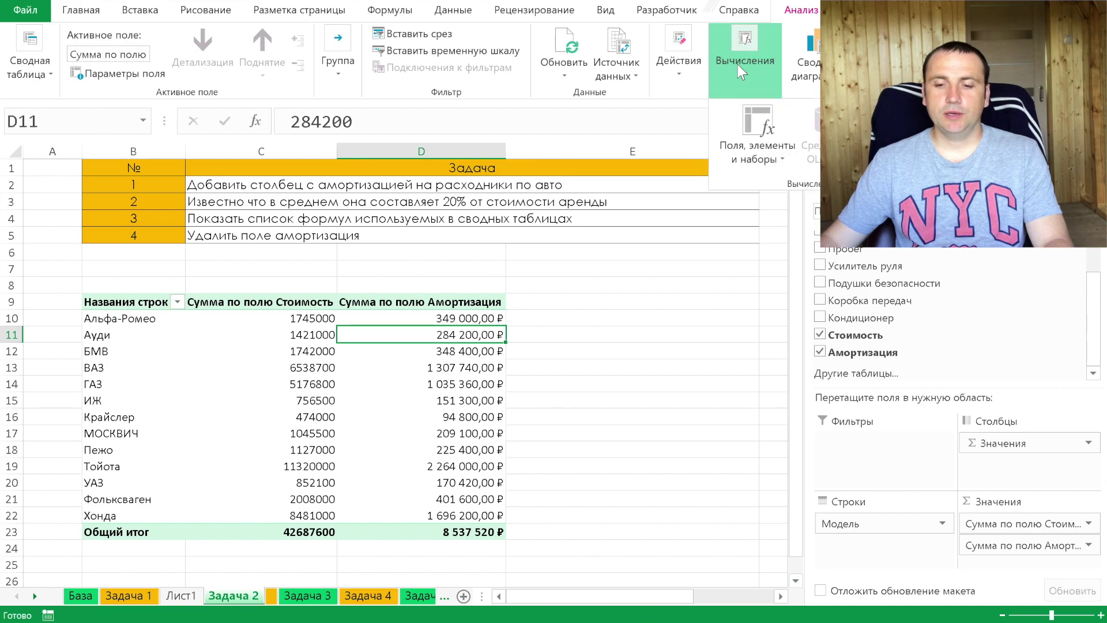
# Delete the Амортизация calculated field, check Крайслер's cost, then switch to the keywords sheet
pyautogui.click(746, 135)
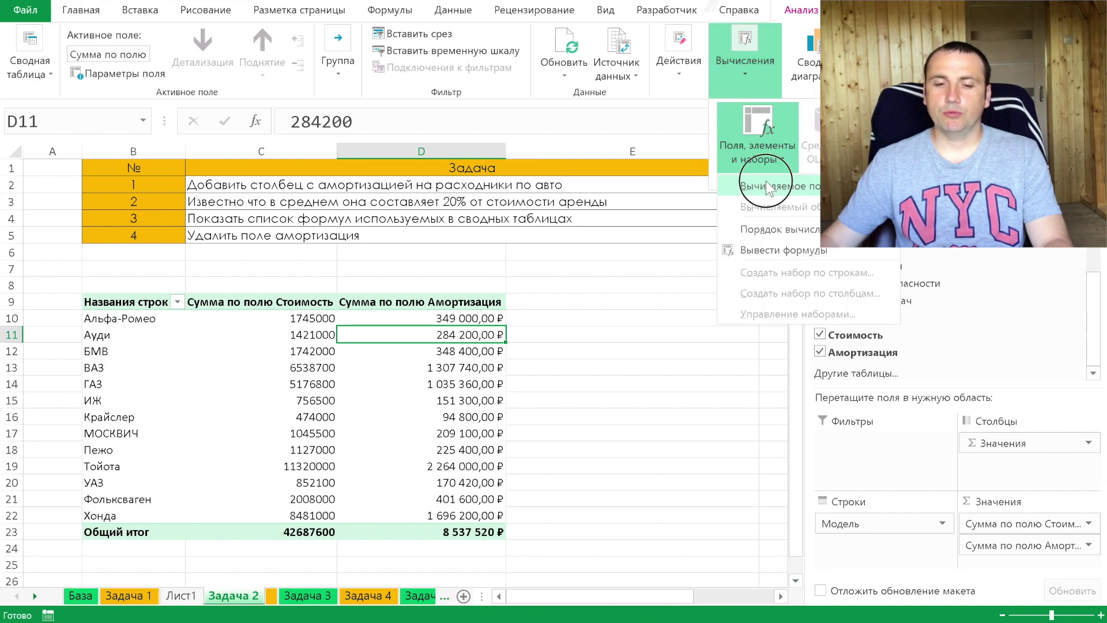
pyautogui.click(765, 183)
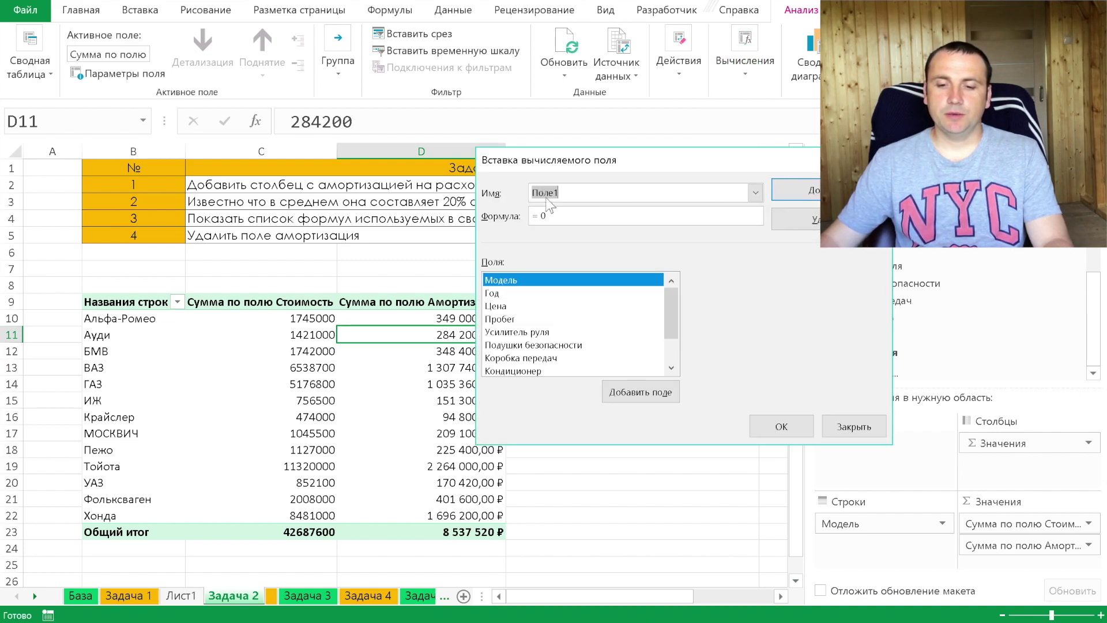
pyautogui.click(755, 192)
pyautogui.click(720, 196)
pyautogui.click(755, 193)
pyautogui.click(713, 210)
pyautogui.click(815, 220)
pyautogui.click(756, 423)
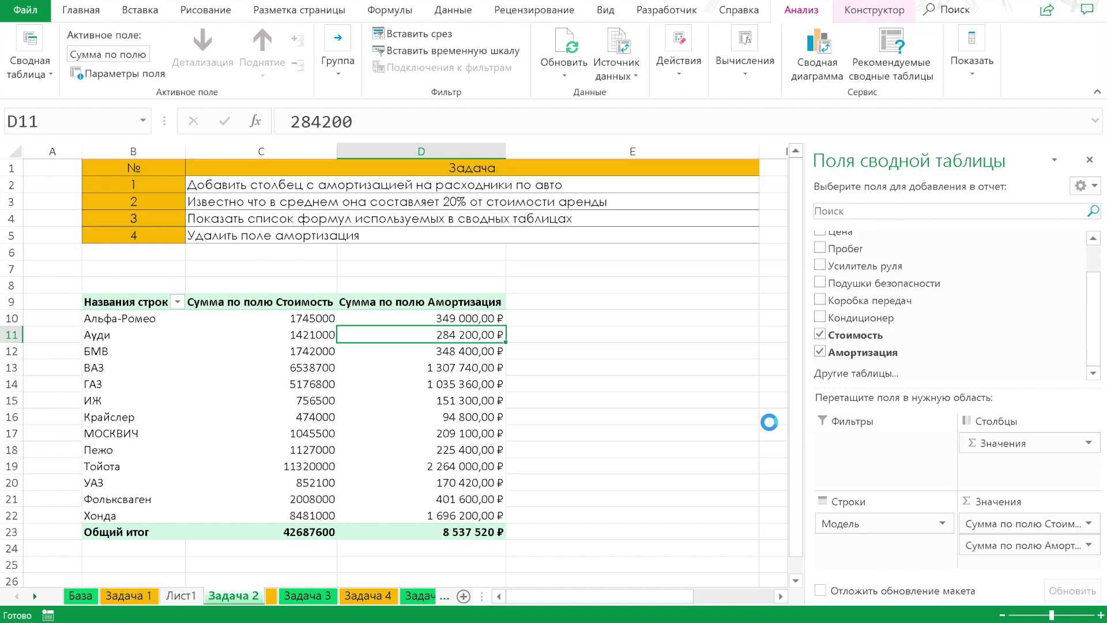
pyautogui.click(279, 411)
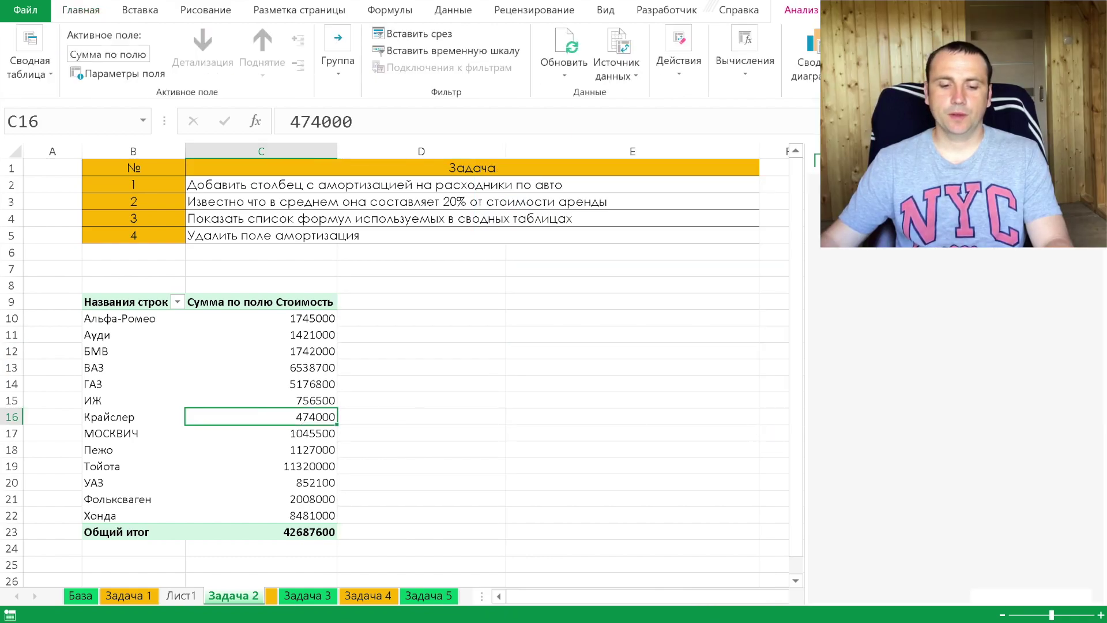
pyautogui.click(272, 597)
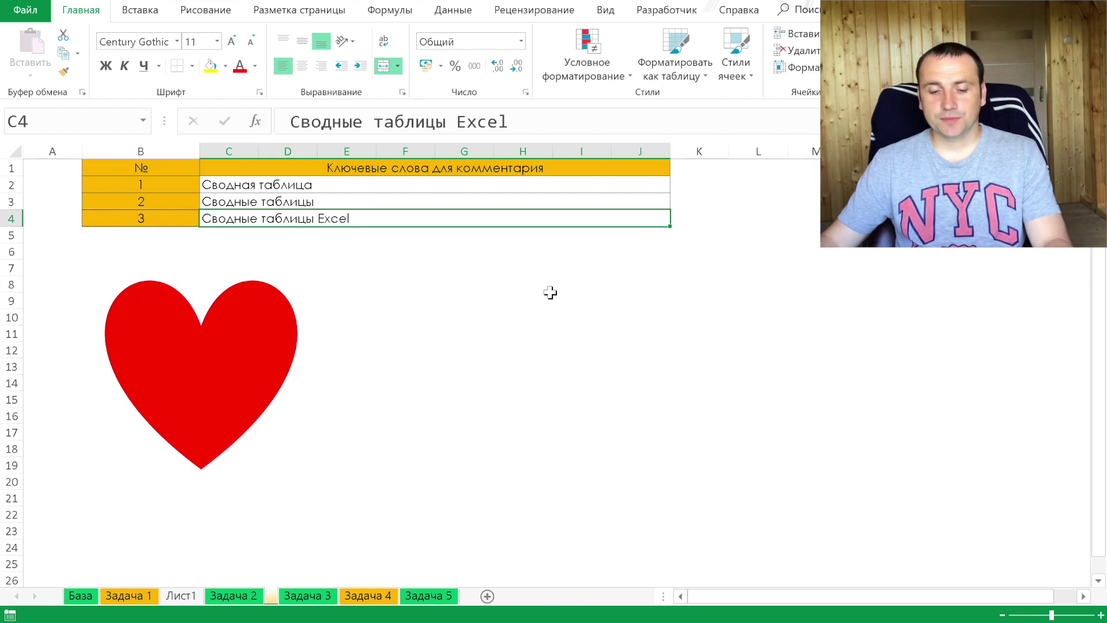
# Switch to the Задача 3 sheet with Пробег sums by Модель split by Кондиционер
pyautogui.click(302, 596)
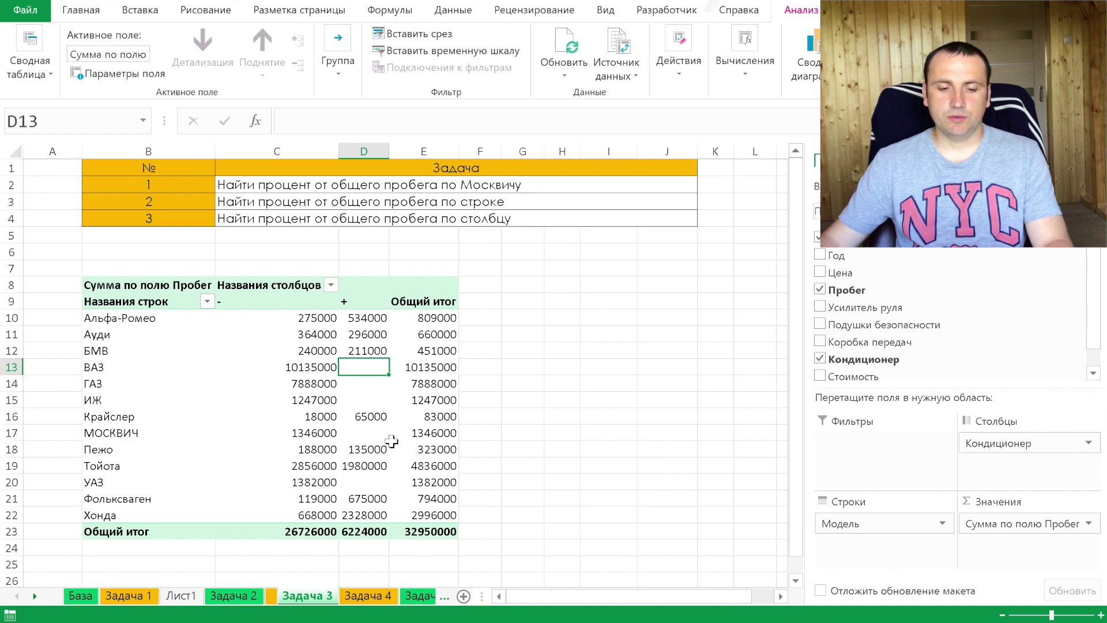
# Show Пробег values as % of Grand Total, so МОСКВИЧ reads 4,08% of 100,00%
pyautogui.click(123, 416)
pyautogui.click(285, 437)
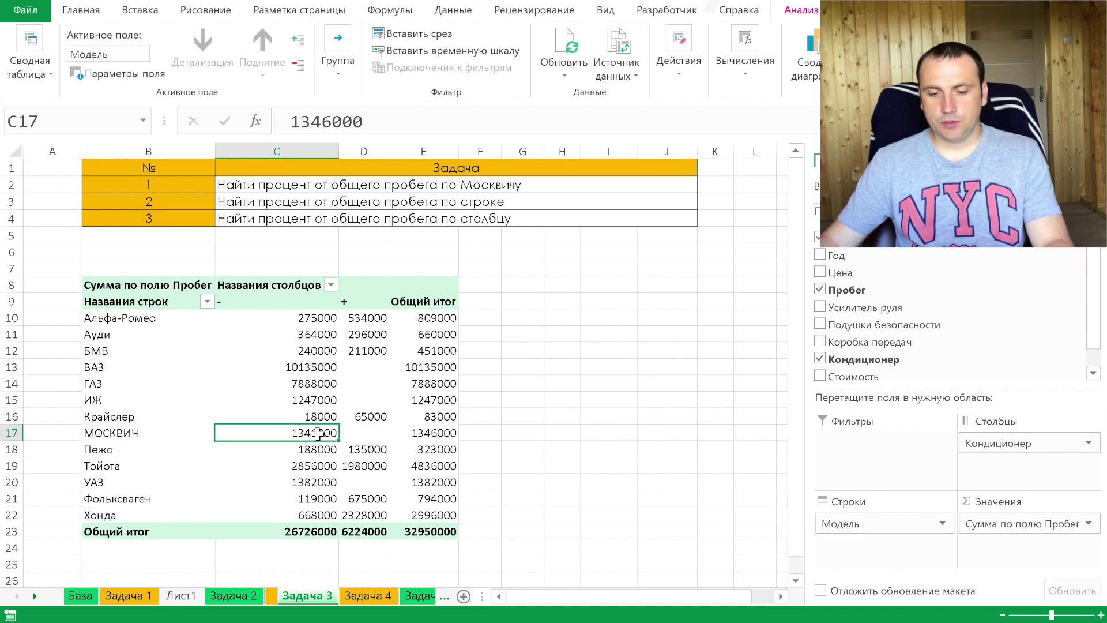
pyautogui.click(423, 432)
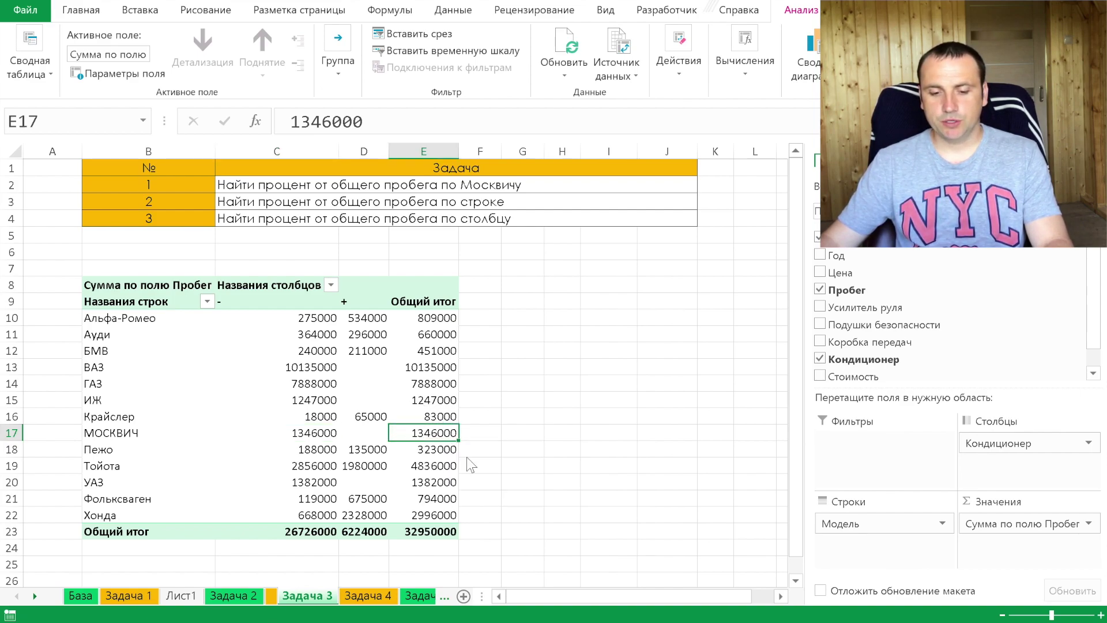
pyautogui.click(427, 531)
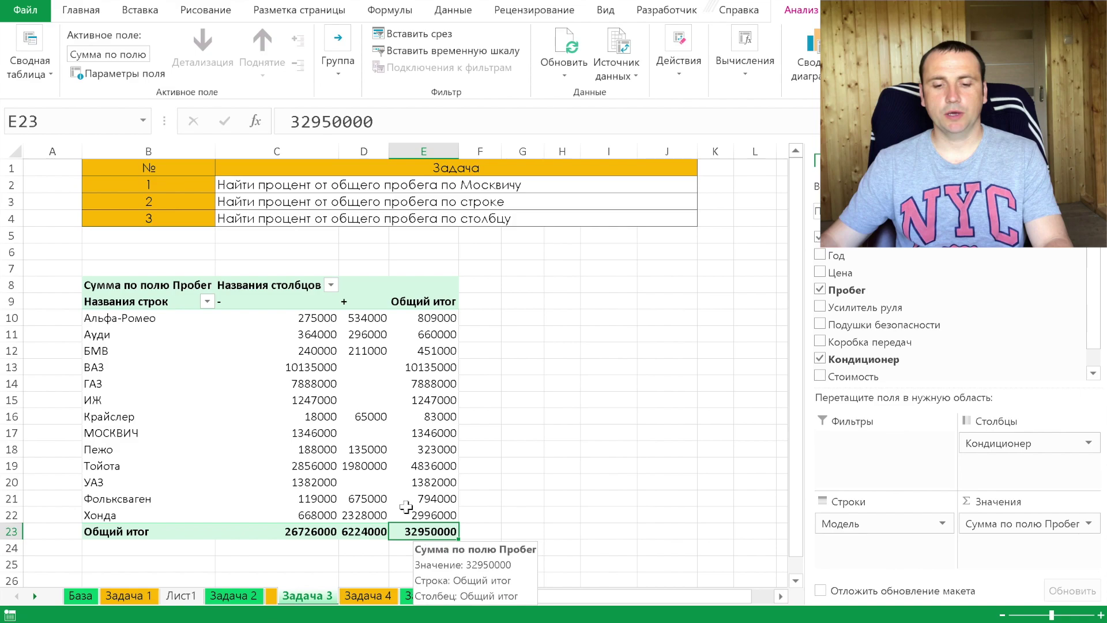
pyautogui.click(407, 431)
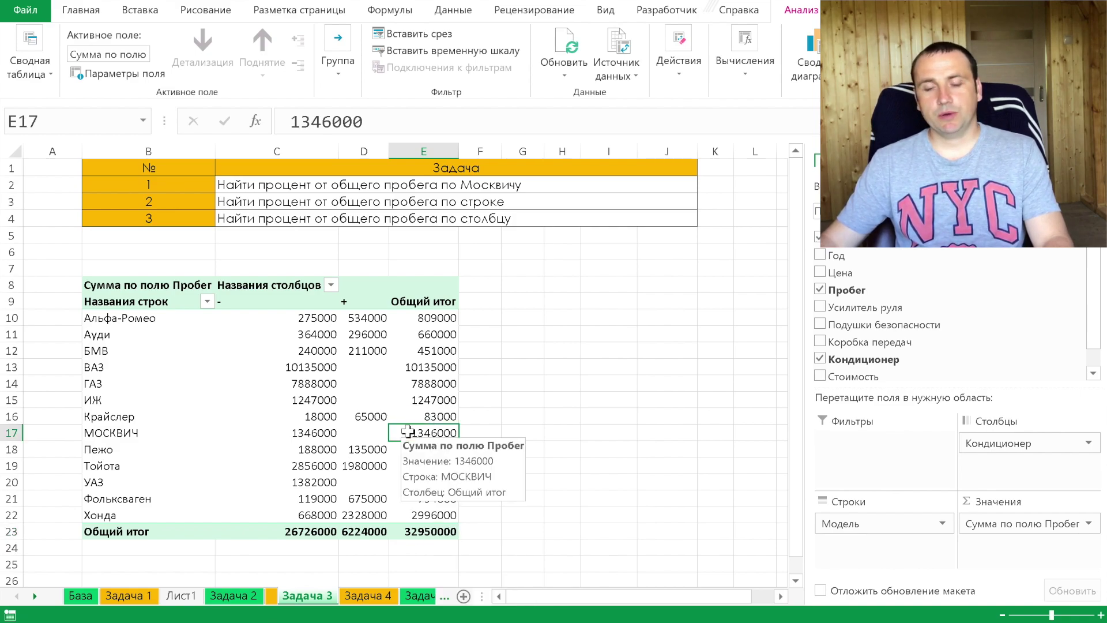
pyautogui.rightClick(409, 433)
pyautogui.moveTo(503, 334)
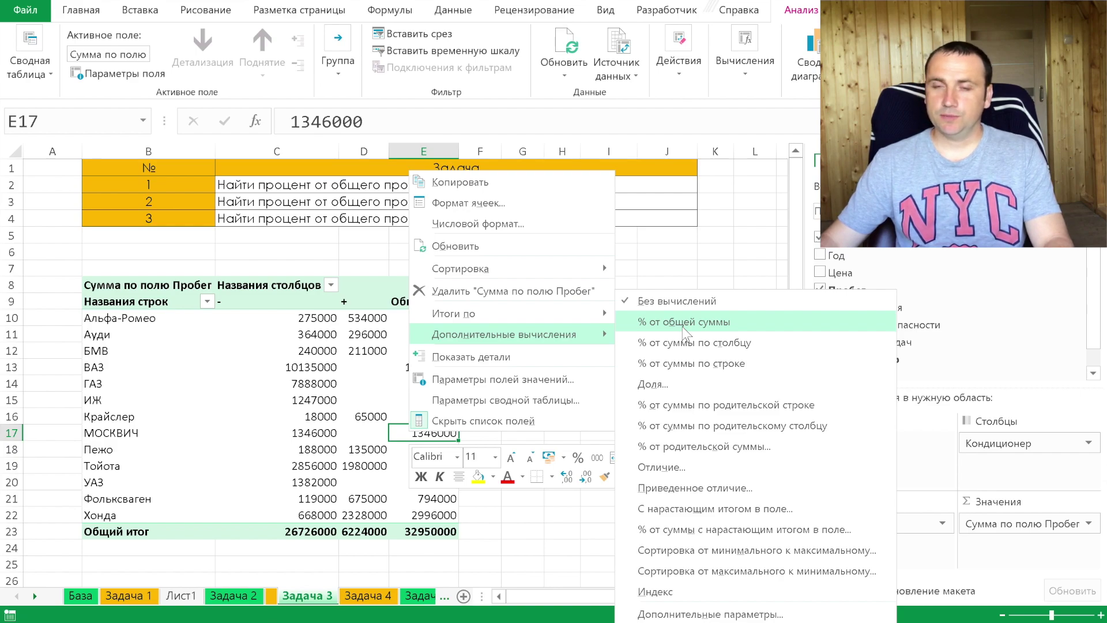
pyautogui.click(682, 326)
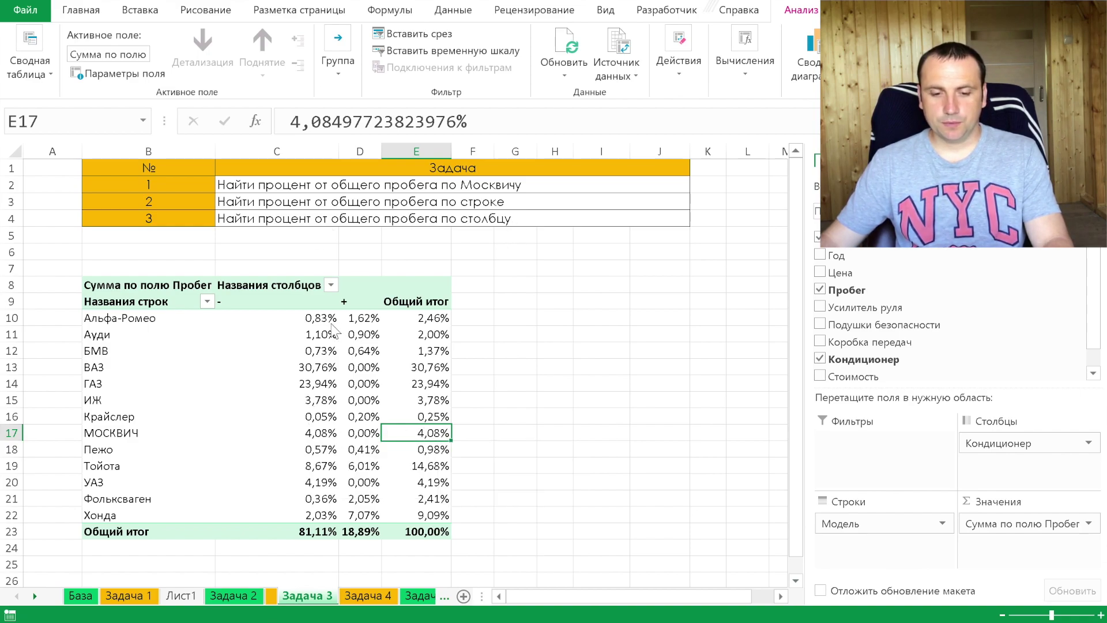
pyautogui.rightClick(433, 356)
pyautogui.moveTo(528, 517)
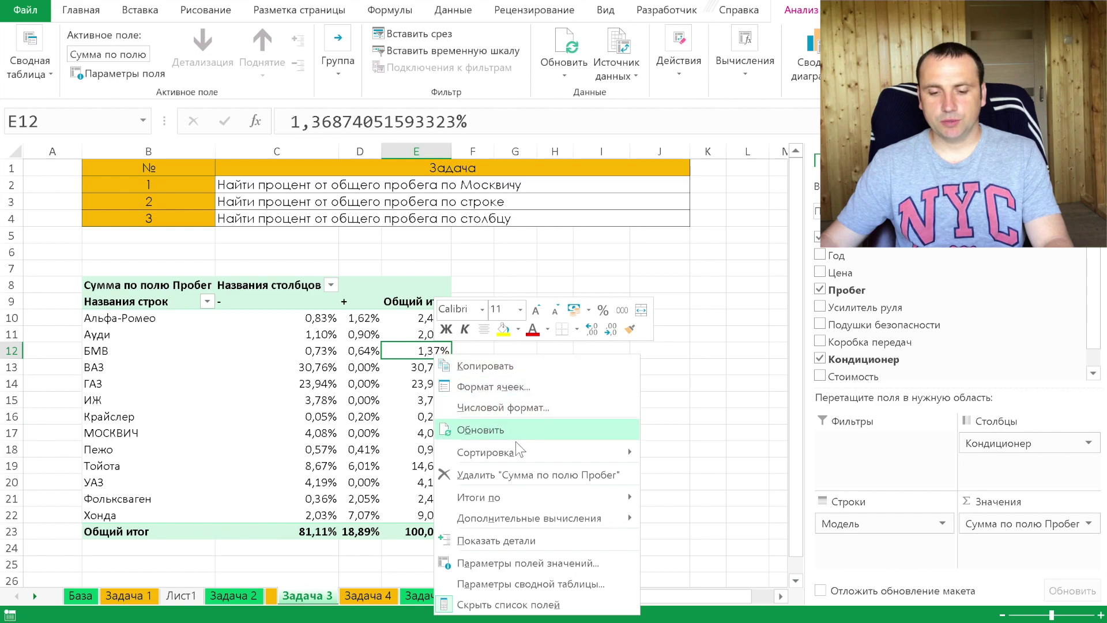
# Set the values back to No Calculation and compare Ауди's 364000 and 296000 mileages
pyautogui.click(737, 301)
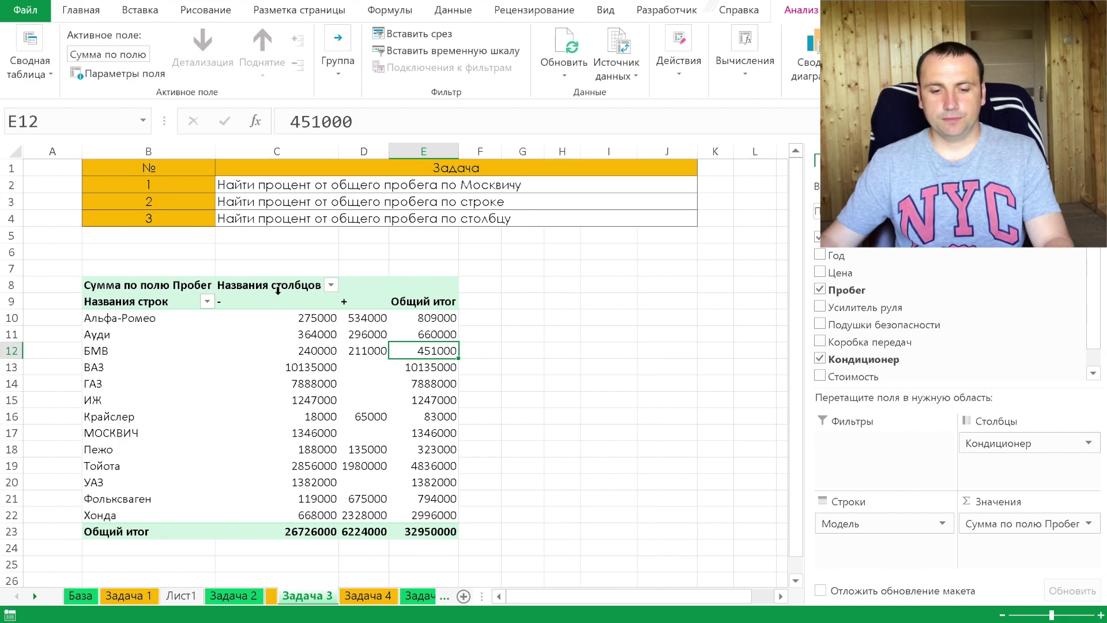
pyautogui.click(301, 337)
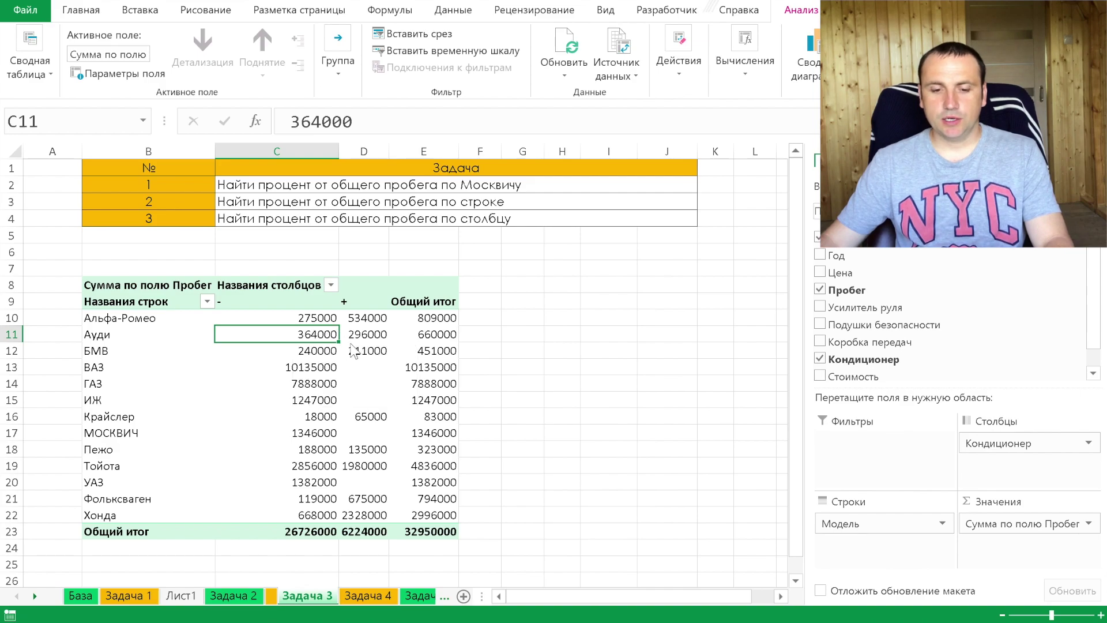
pyautogui.click(368, 338)
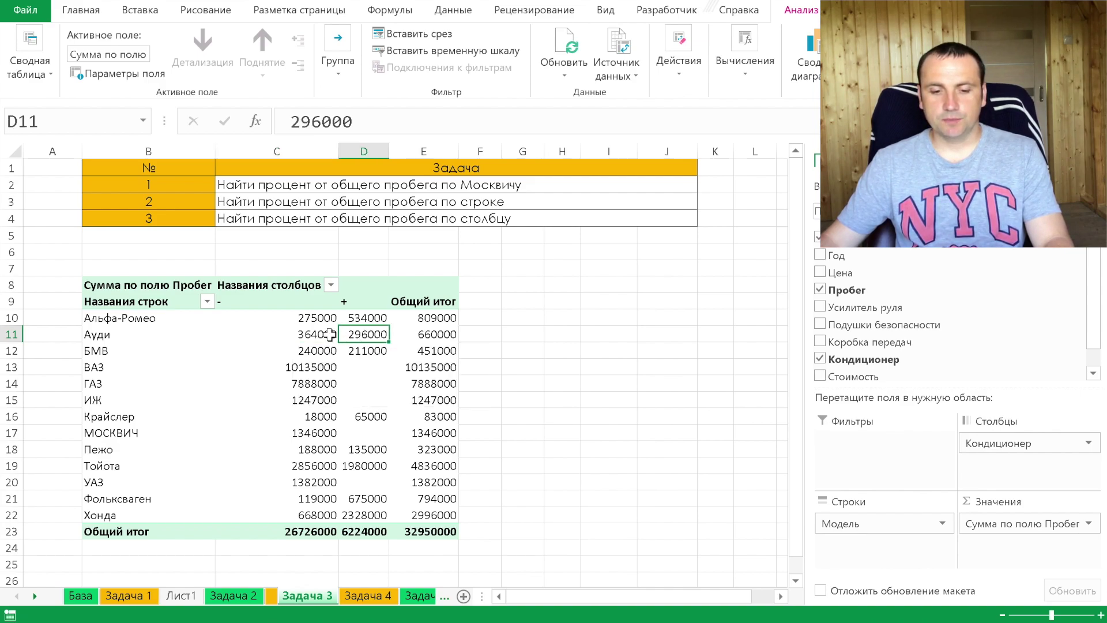
pyautogui.click(309, 339)
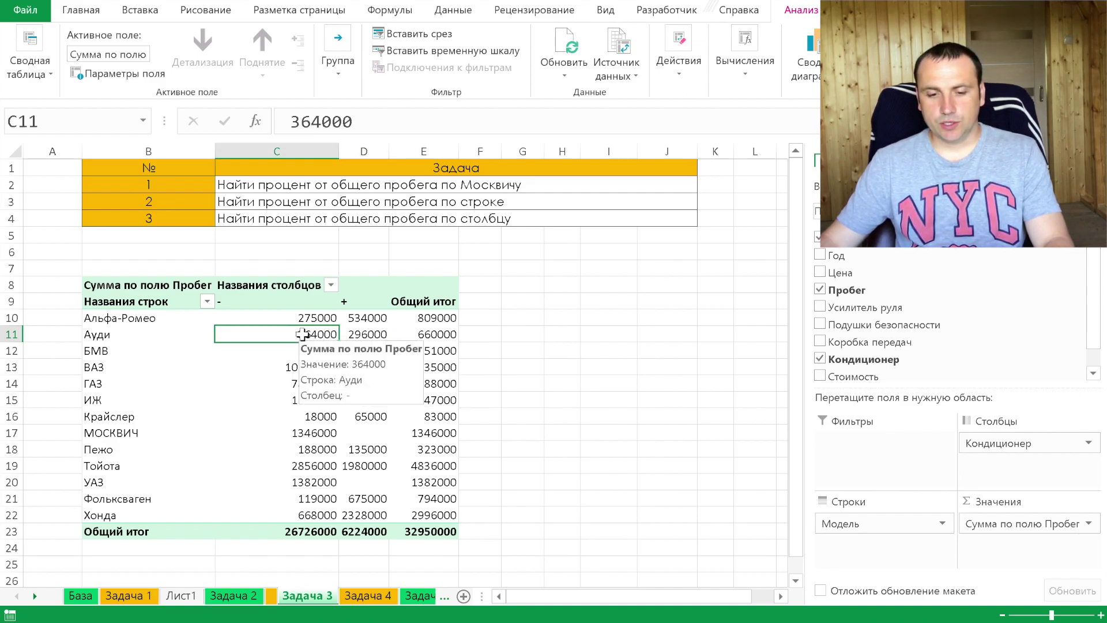
pyautogui.click(370, 335)
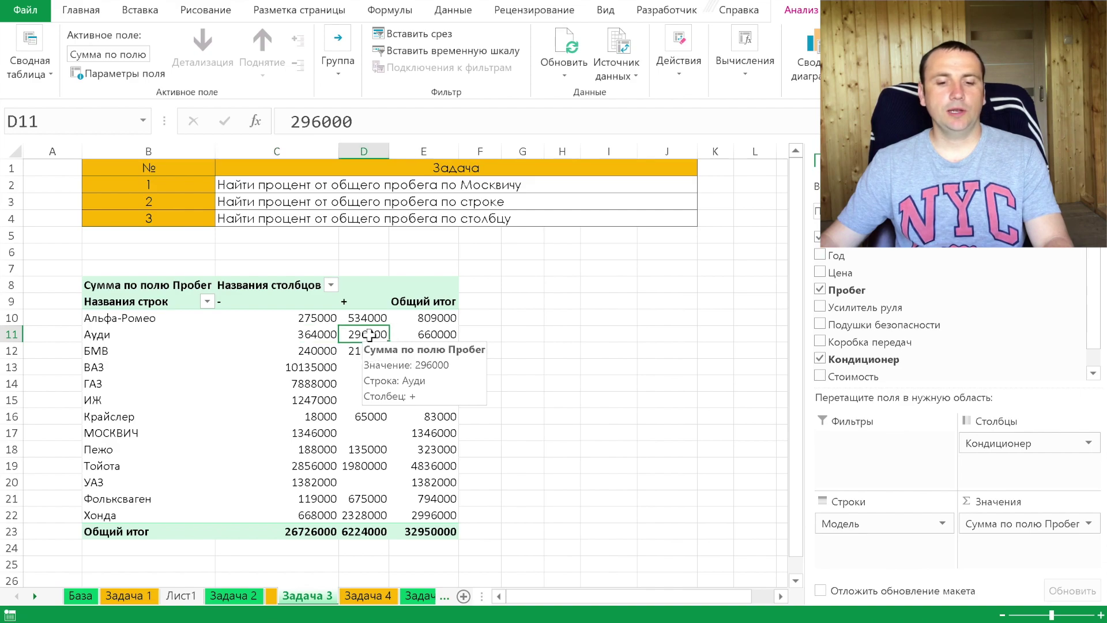
pyautogui.click(312, 335)
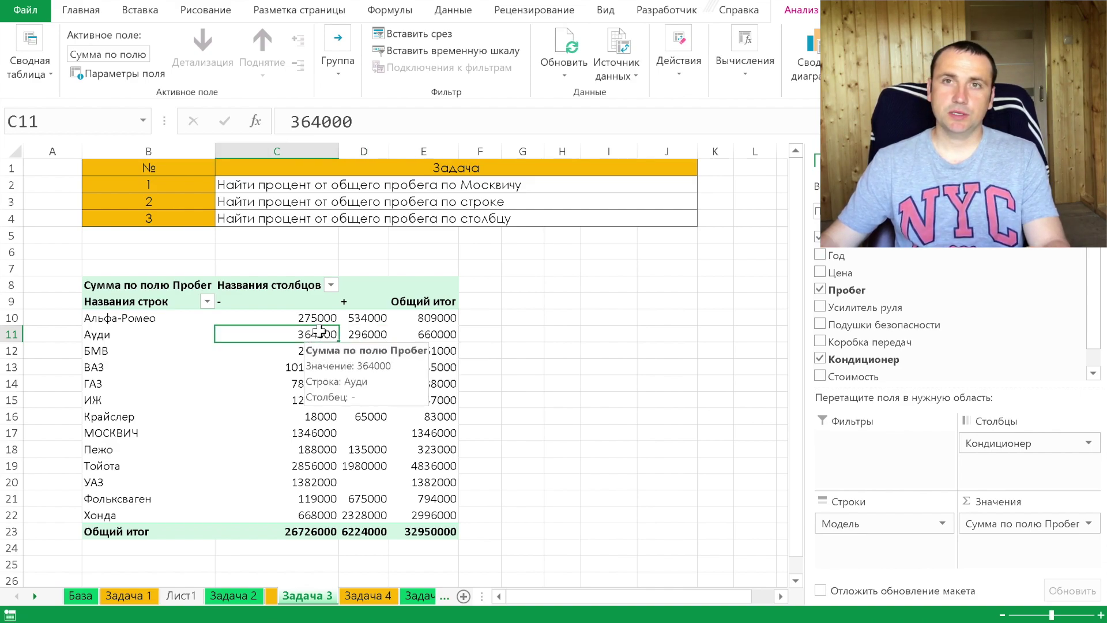
pyautogui.rightClick(286, 334)
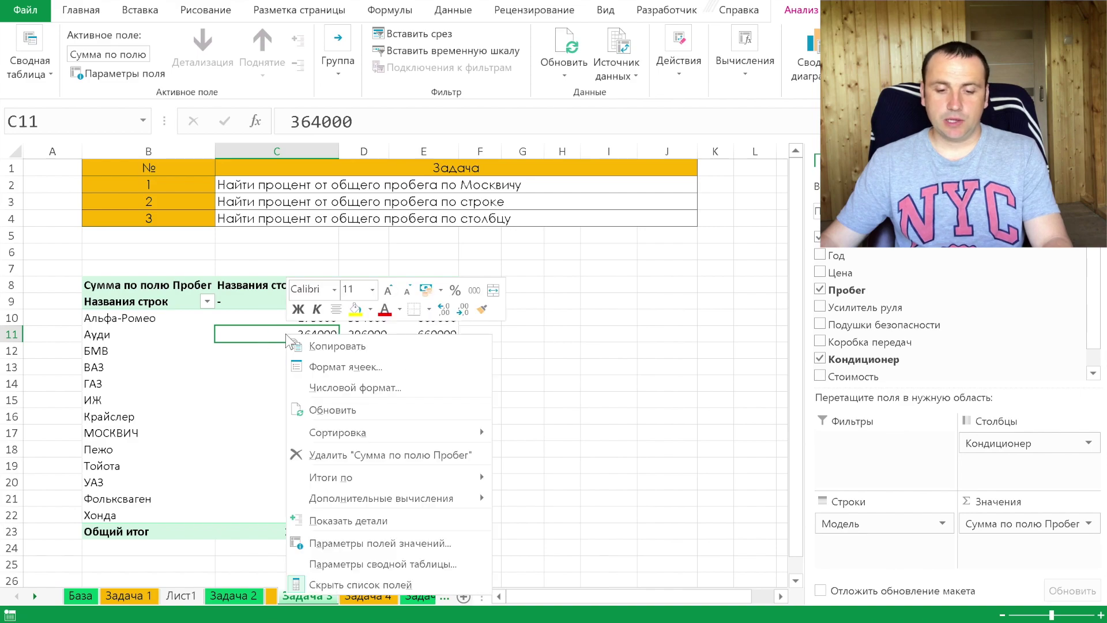
pyautogui.moveTo(381, 498)
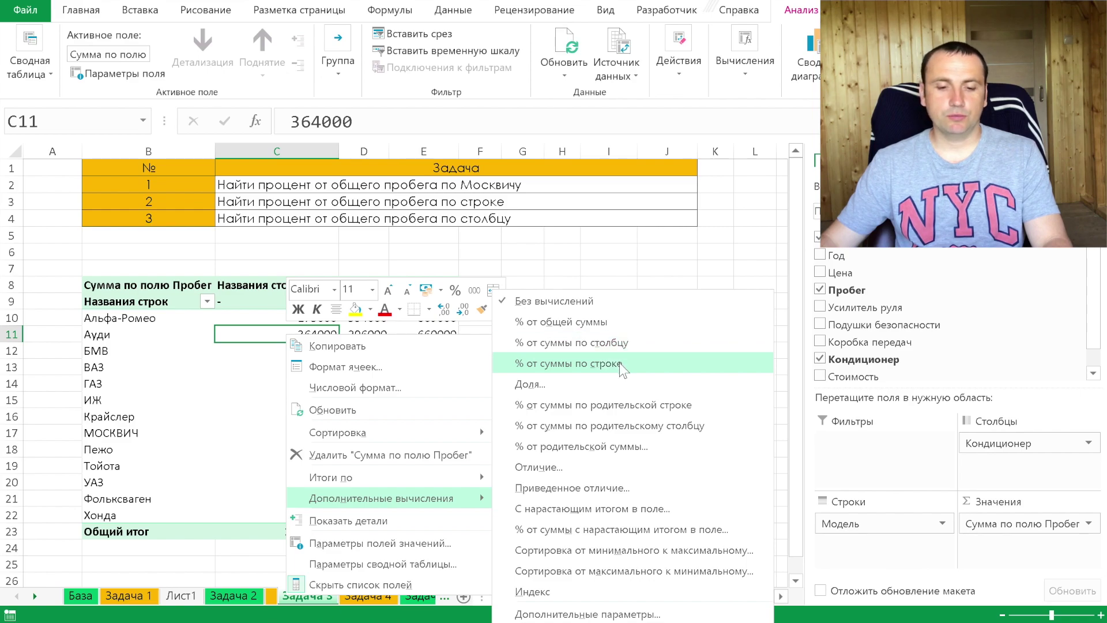
pyautogui.click(619, 362)
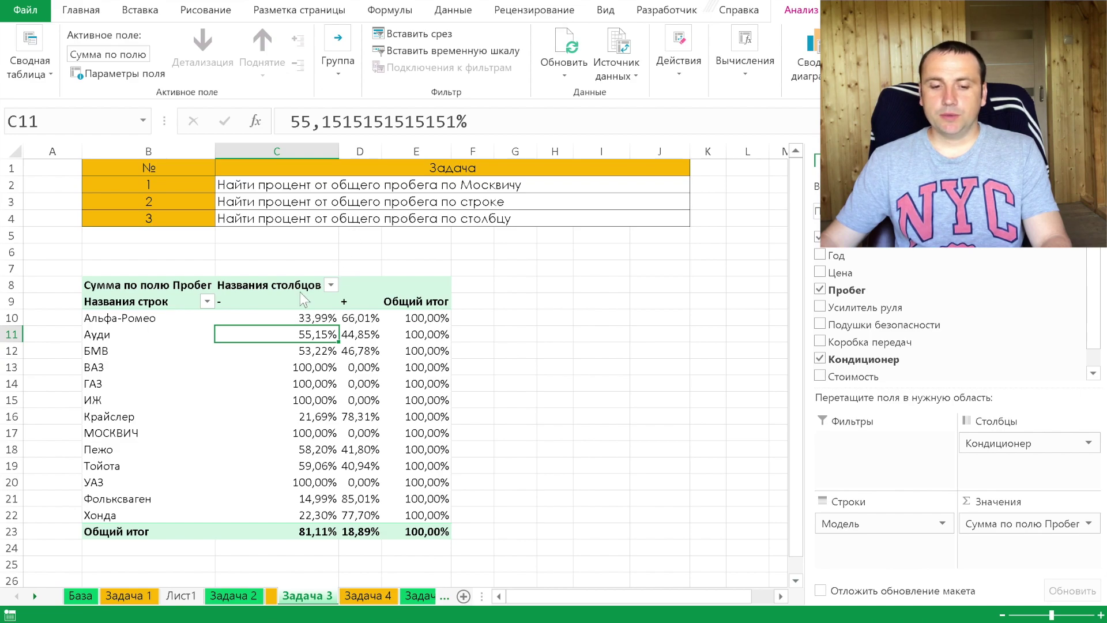
pyautogui.click(264, 318)
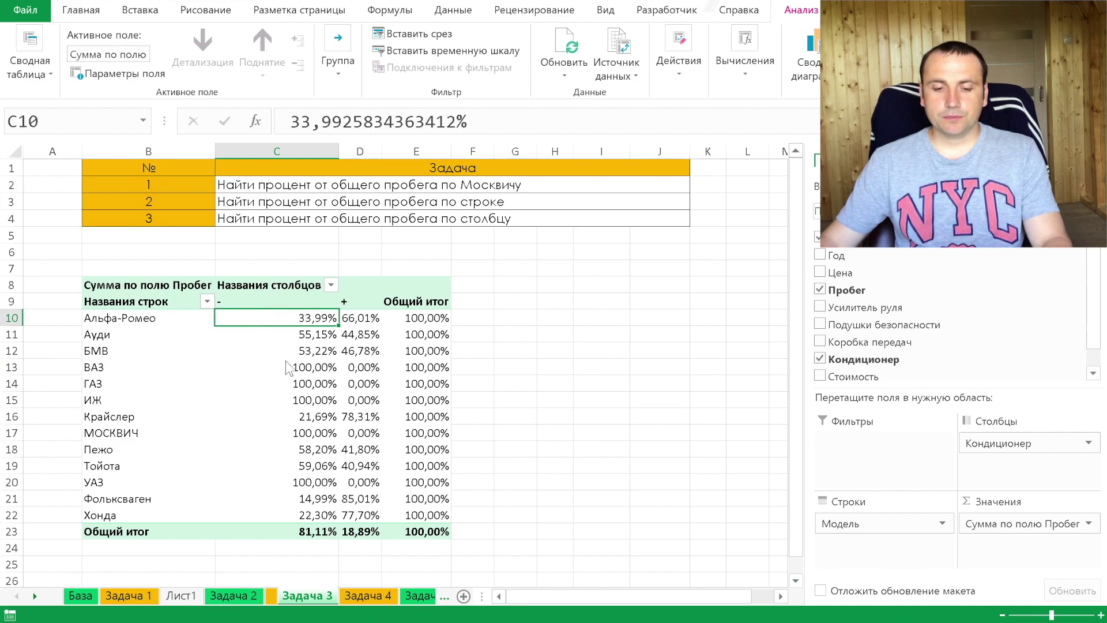
pyautogui.rightClick(228, 367)
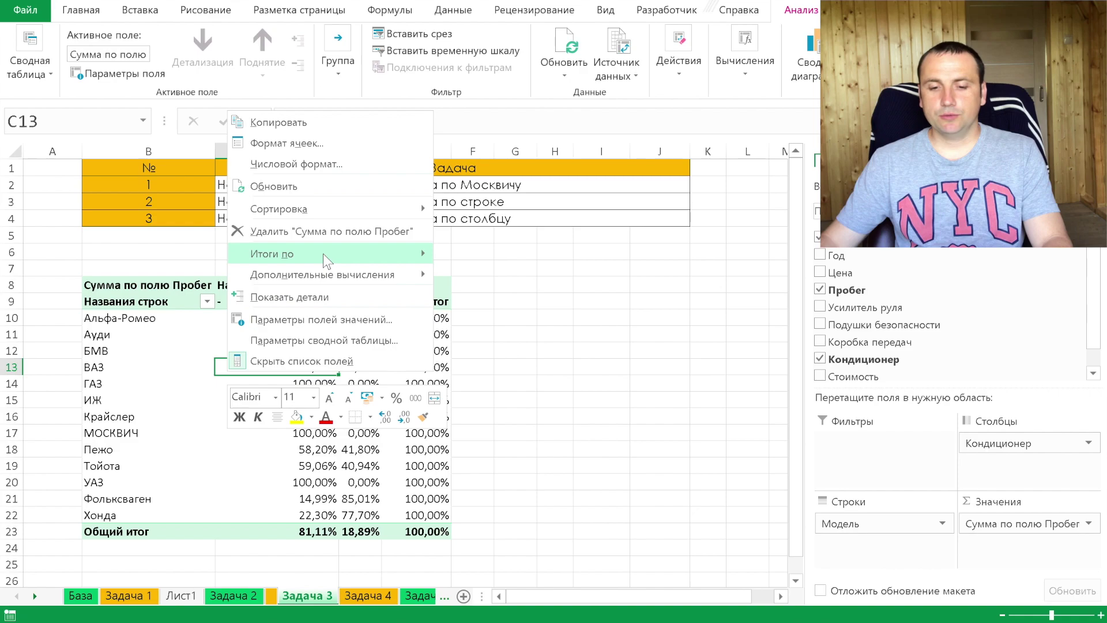
pyautogui.press('Escape')
pyautogui.hotkey('ctrl', 'z')
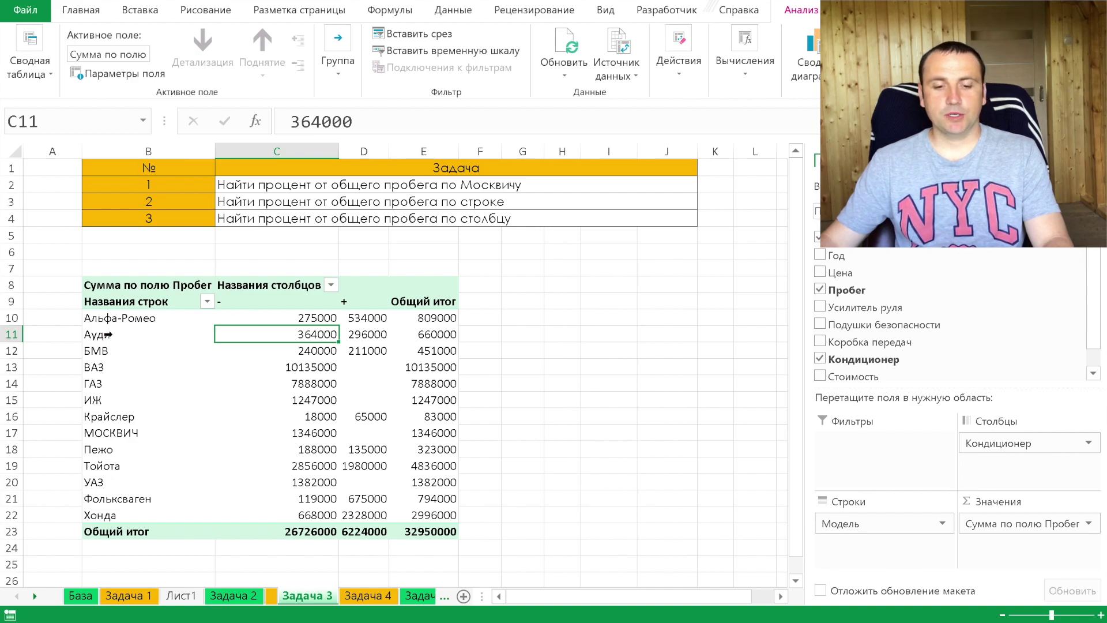
# Show the Пробег pivot values as % of Column Total and check Альфа-Ромео's shares
pyautogui.rightClick(299, 336)
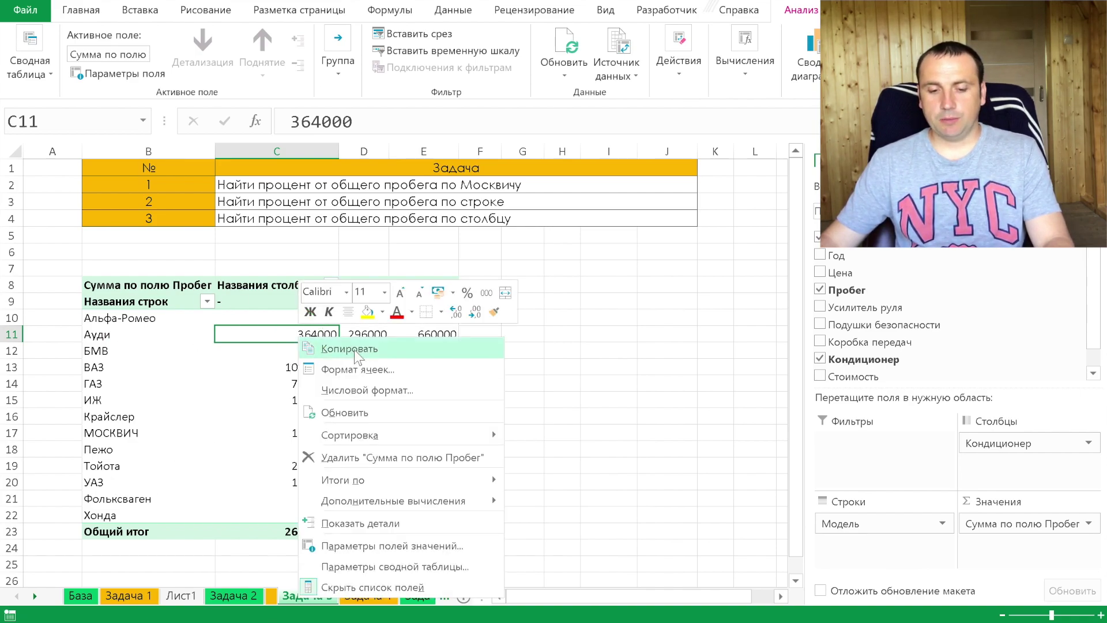
pyautogui.moveTo(393, 500)
pyautogui.click(633, 343)
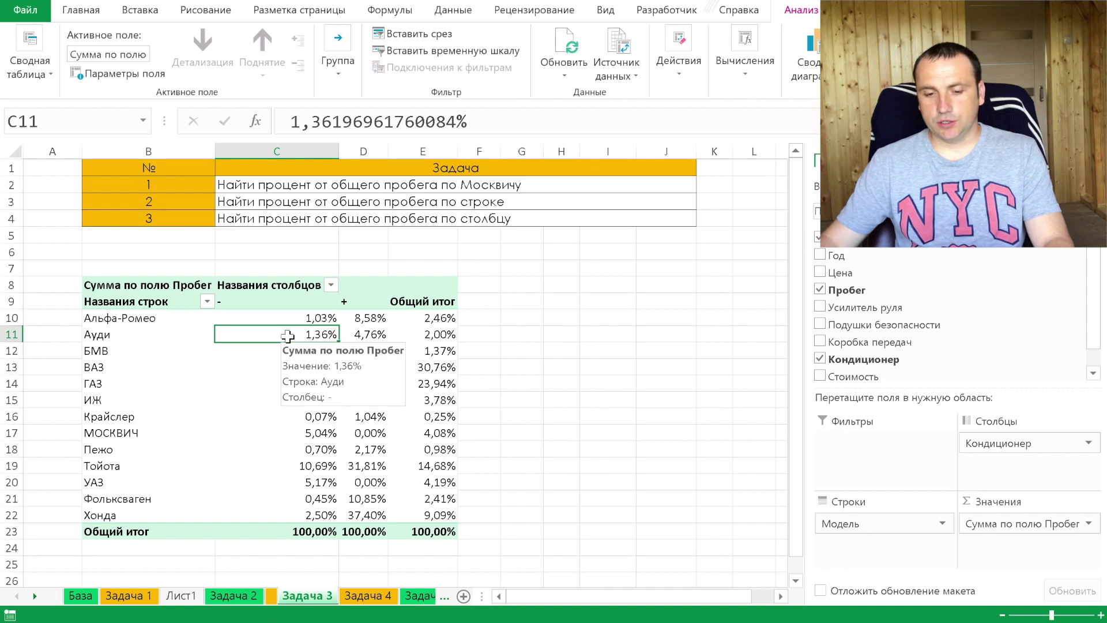
pyautogui.click(365, 319)
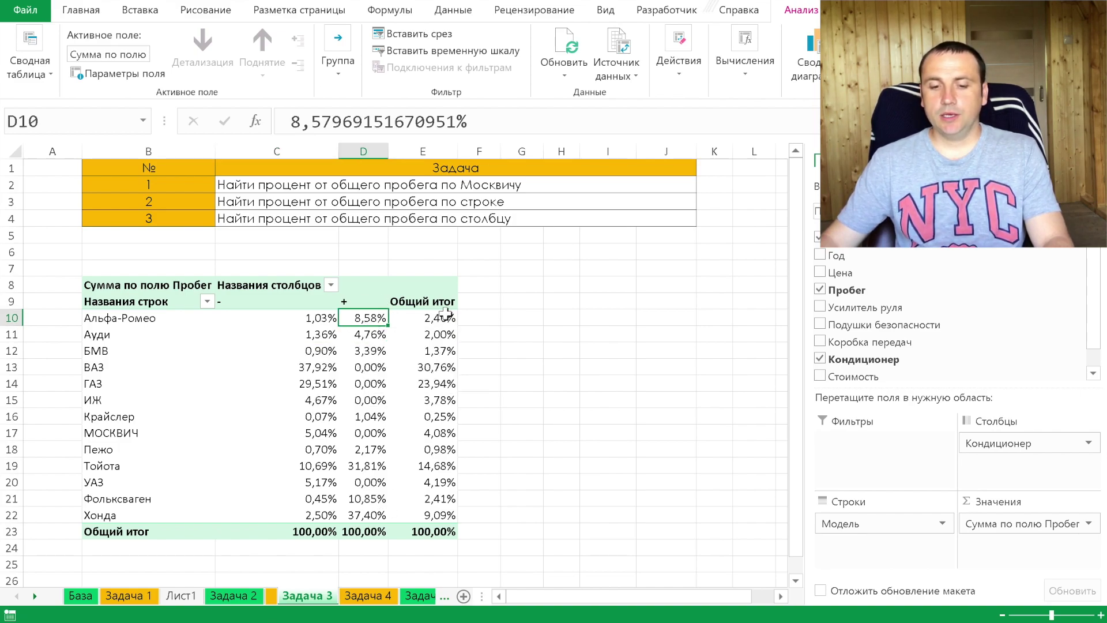
pyautogui.click(446, 316)
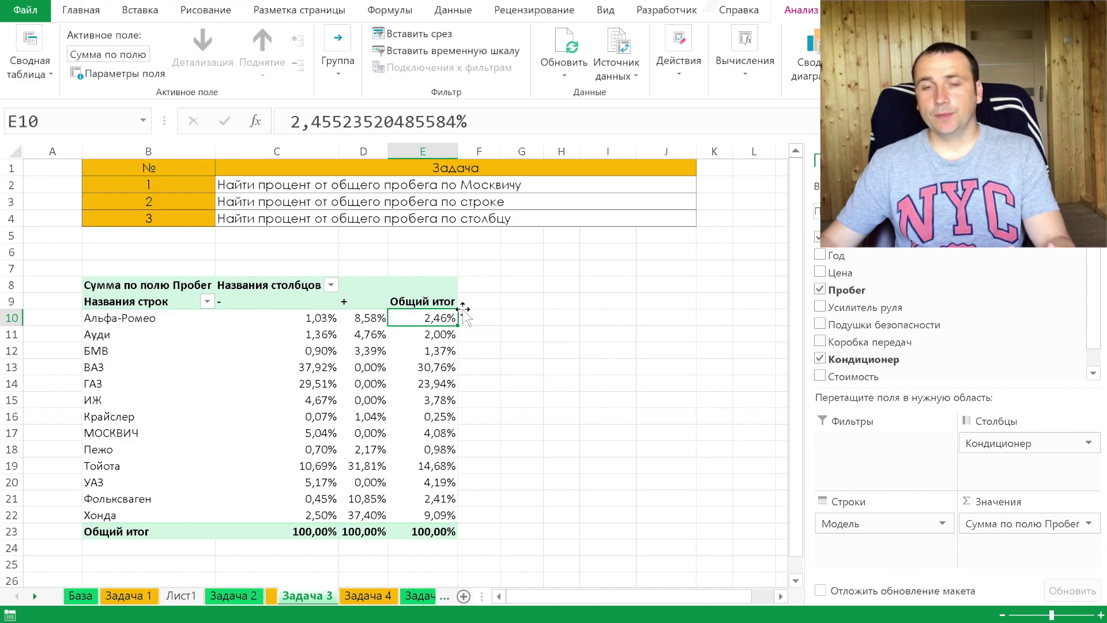
# On Задача 4, show Пробег as % of parent total, nesting Кондиционер under Модель in rows
pyautogui.click(368, 596)
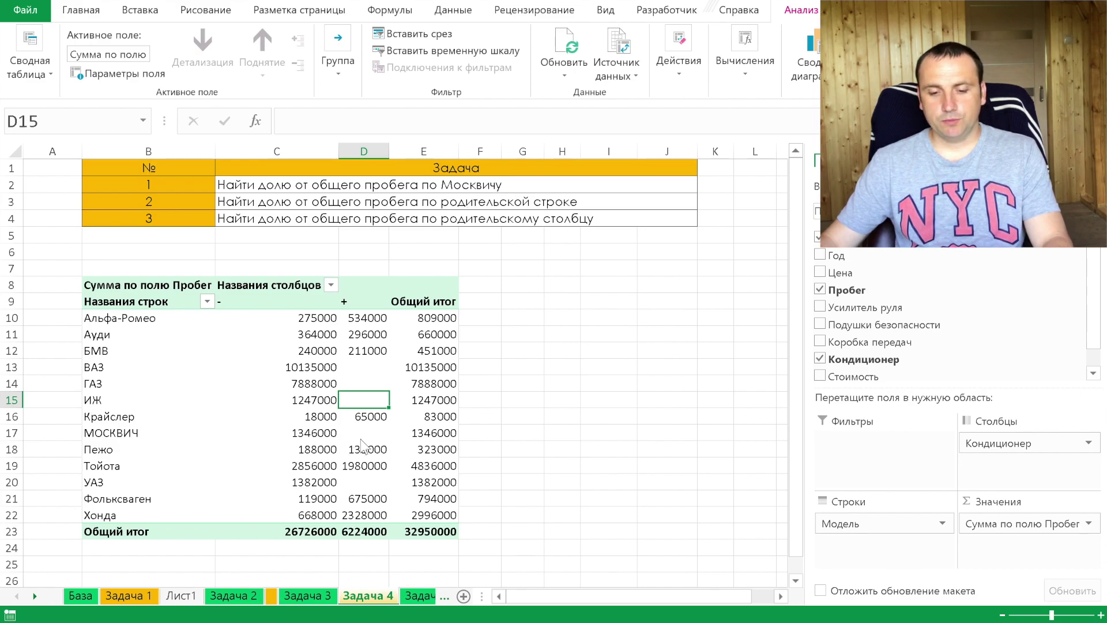
pyautogui.click(433, 431)
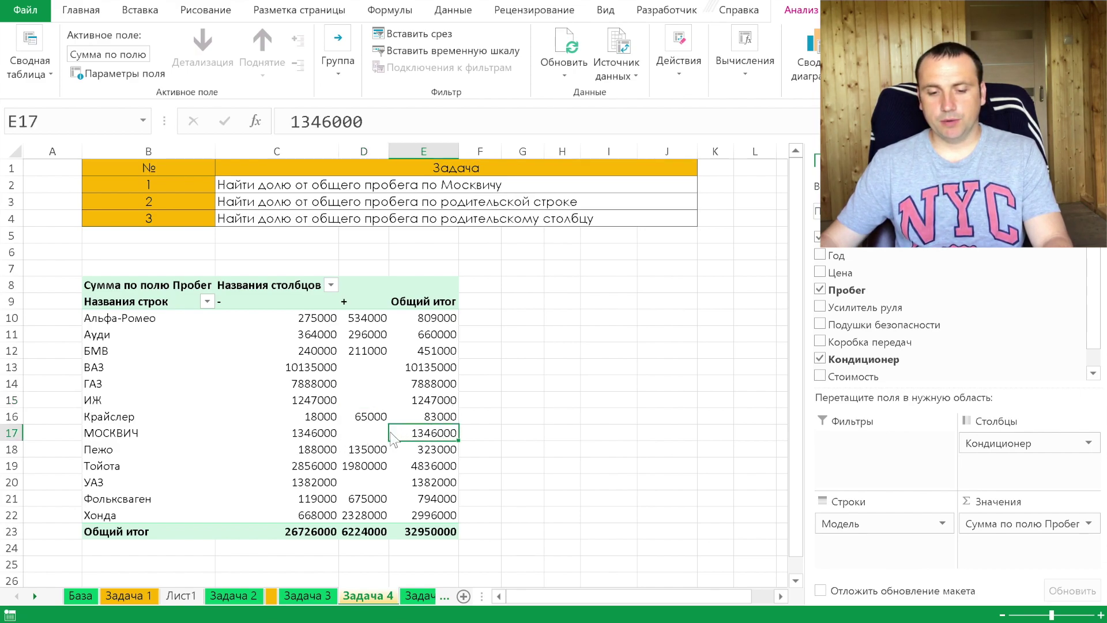
pyautogui.rightClick(429, 442)
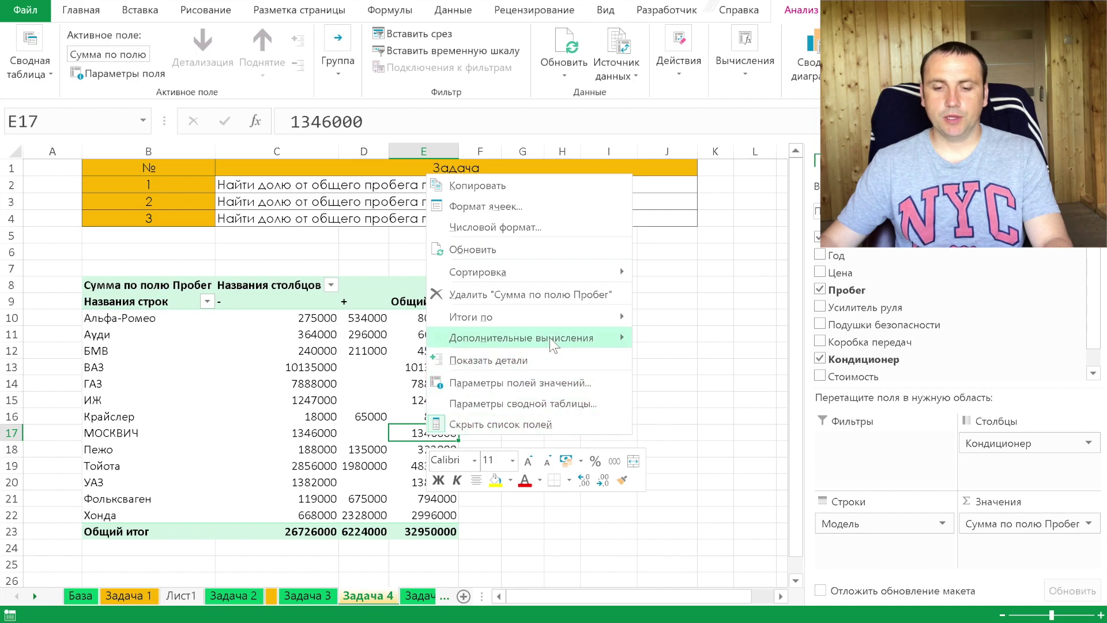
pyautogui.moveTo(521, 337)
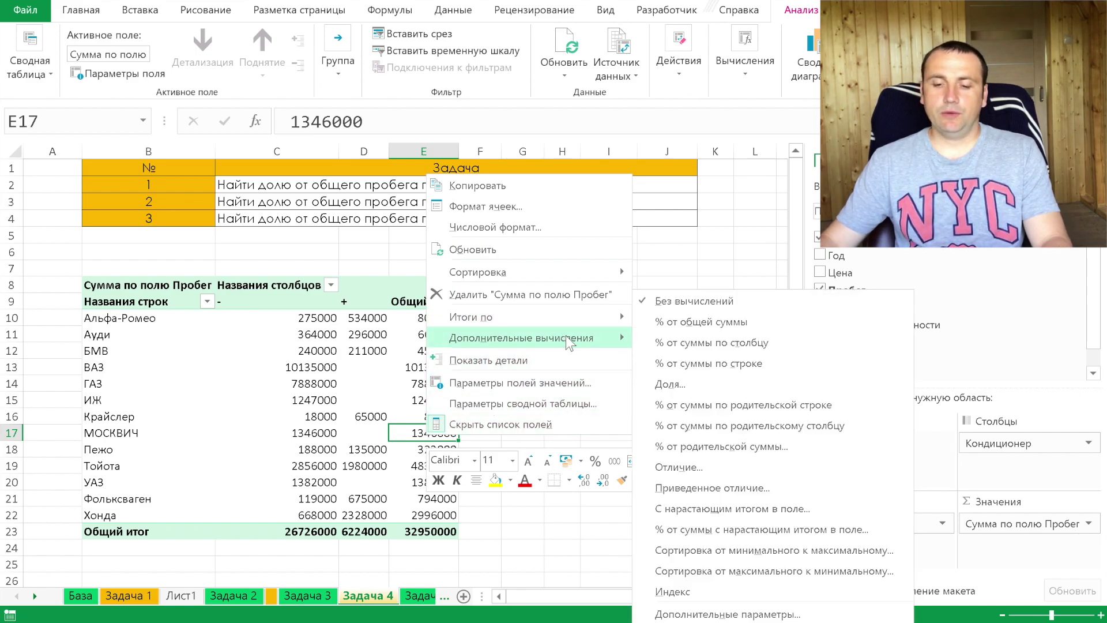
pyautogui.click(704, 450)
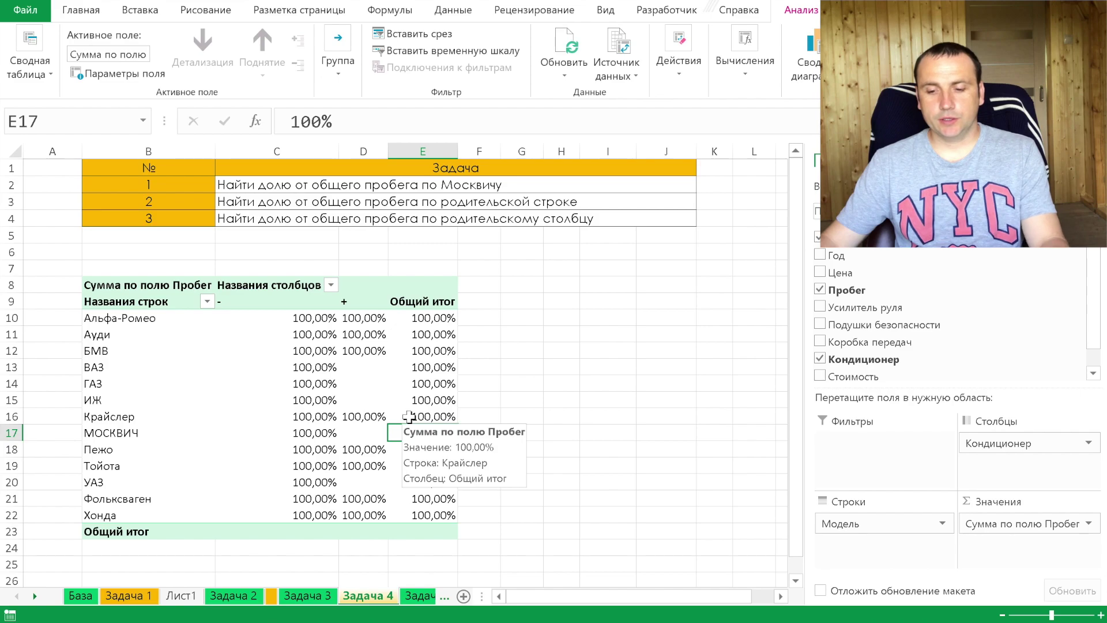
pyautogui.moveTo(977, 445); pyautogui.dragTo(889, 569)
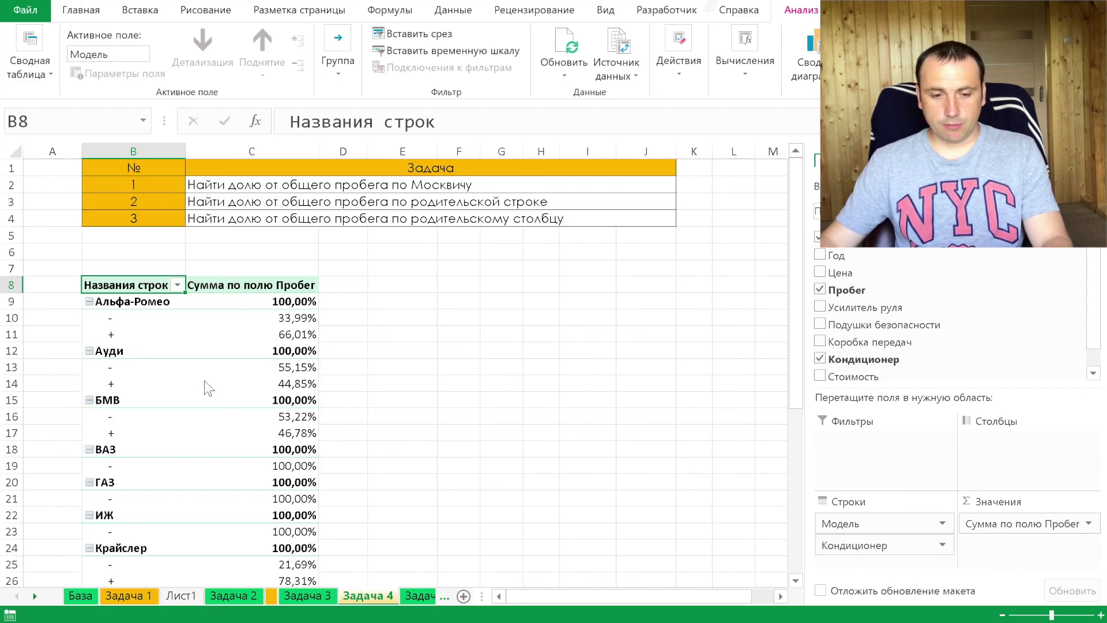
pyautogui.click(291, 304)
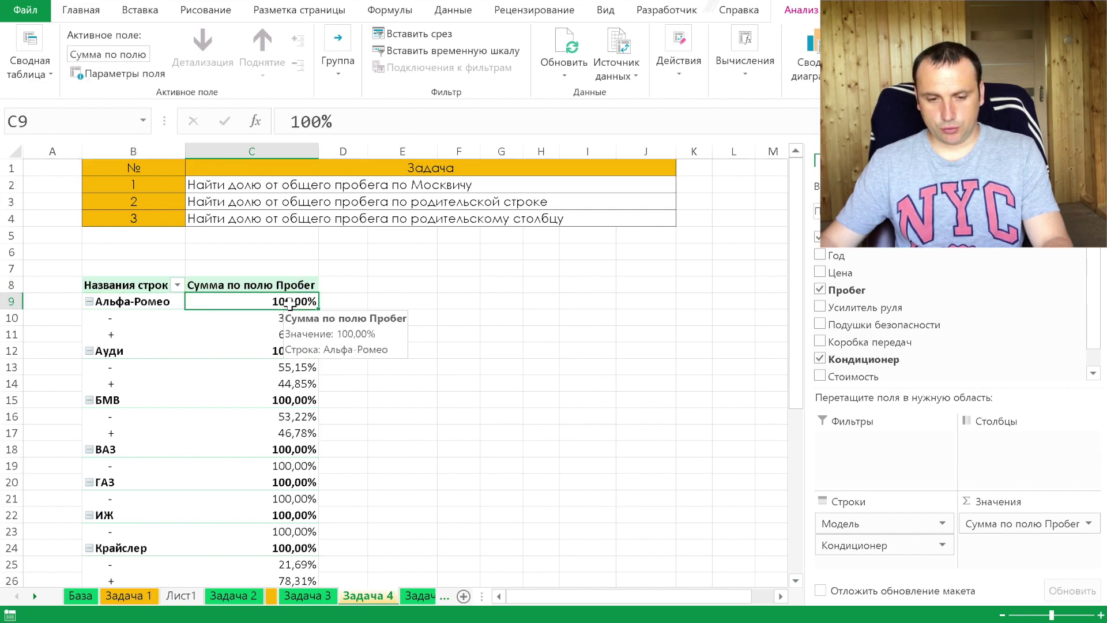
pyautogui.click(278, 323)
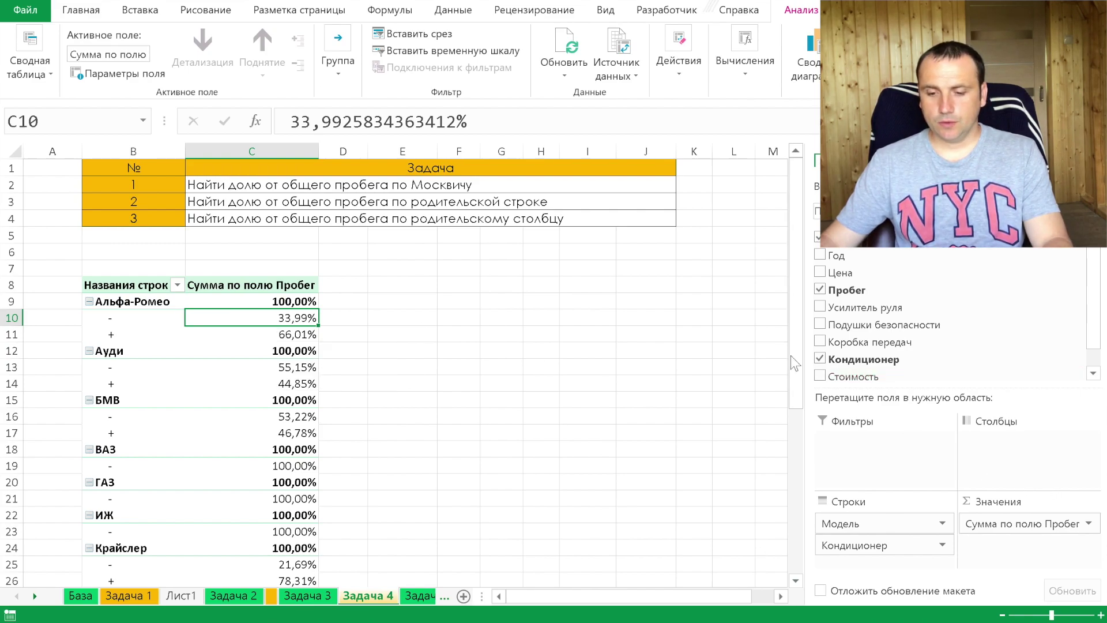
pyautogui.moveTo(900, 542); pyautogui.dragTo(995, 473)
pyautogui.click(252, 316)
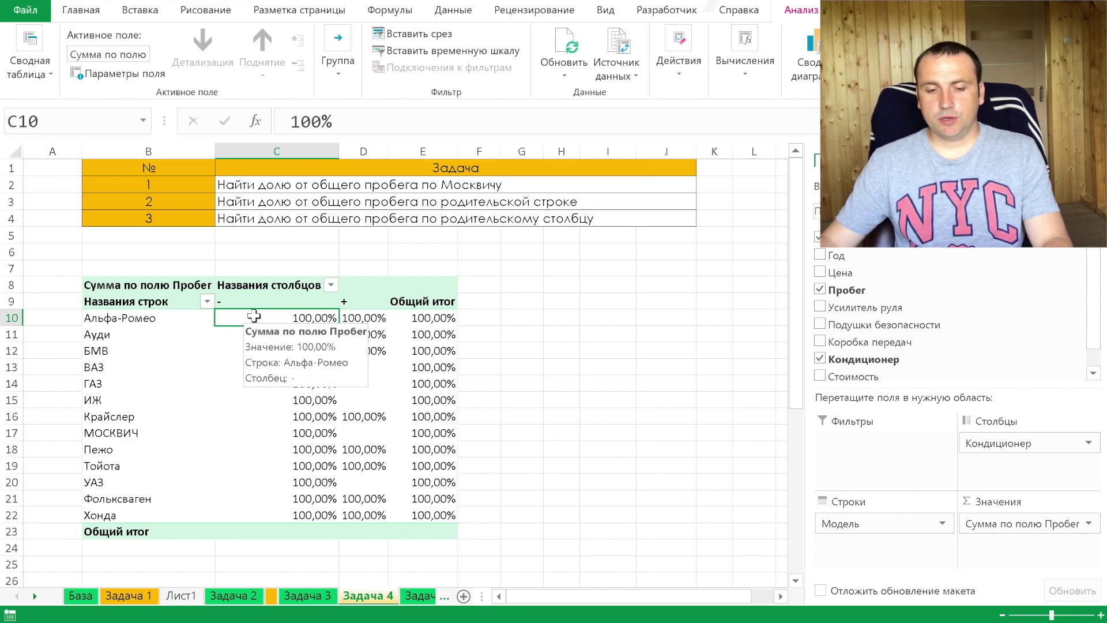
# Show the mileage values as shares of the parent column total
pyautogui.hscroll(1, 252, 320)
pyautogui.rightClick(252, 321)
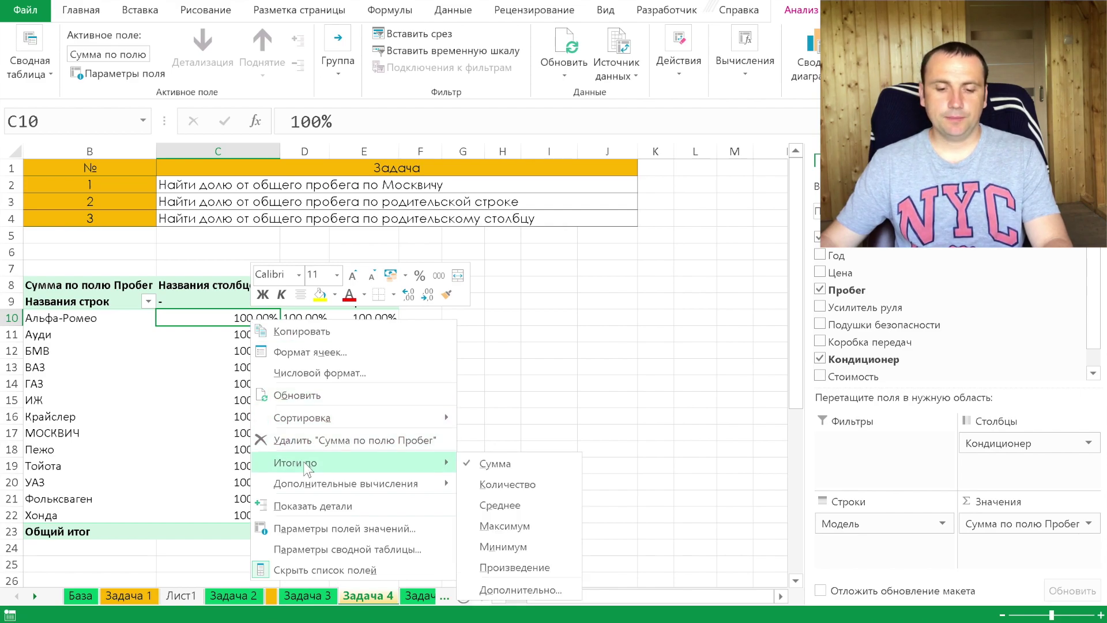
pyautogui.moveTo(344, 483)
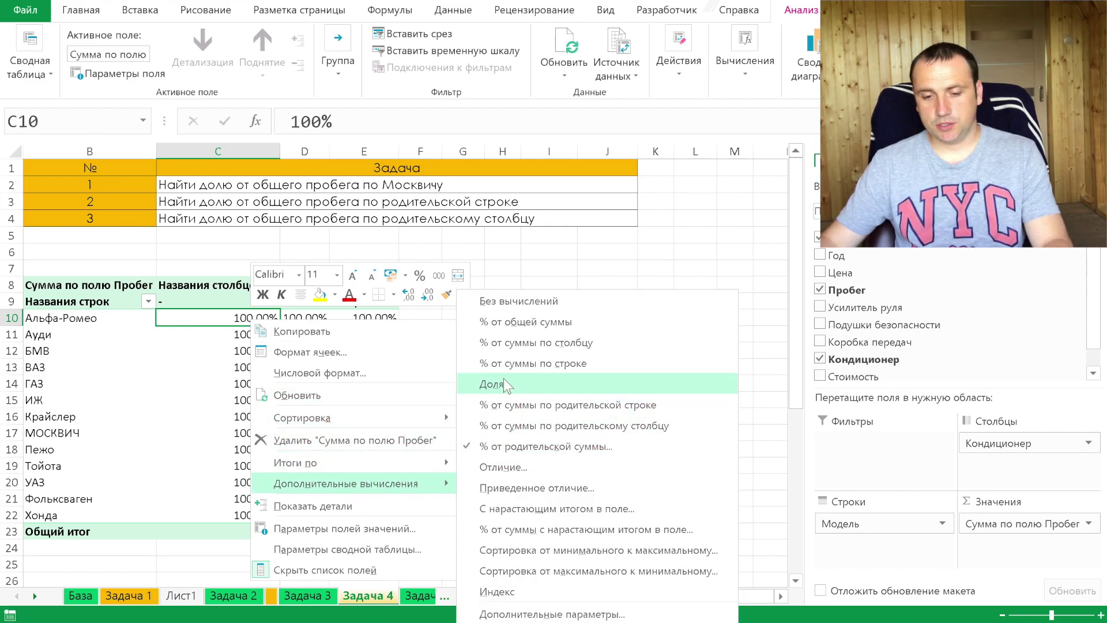
pyautogui.click(521, 427)
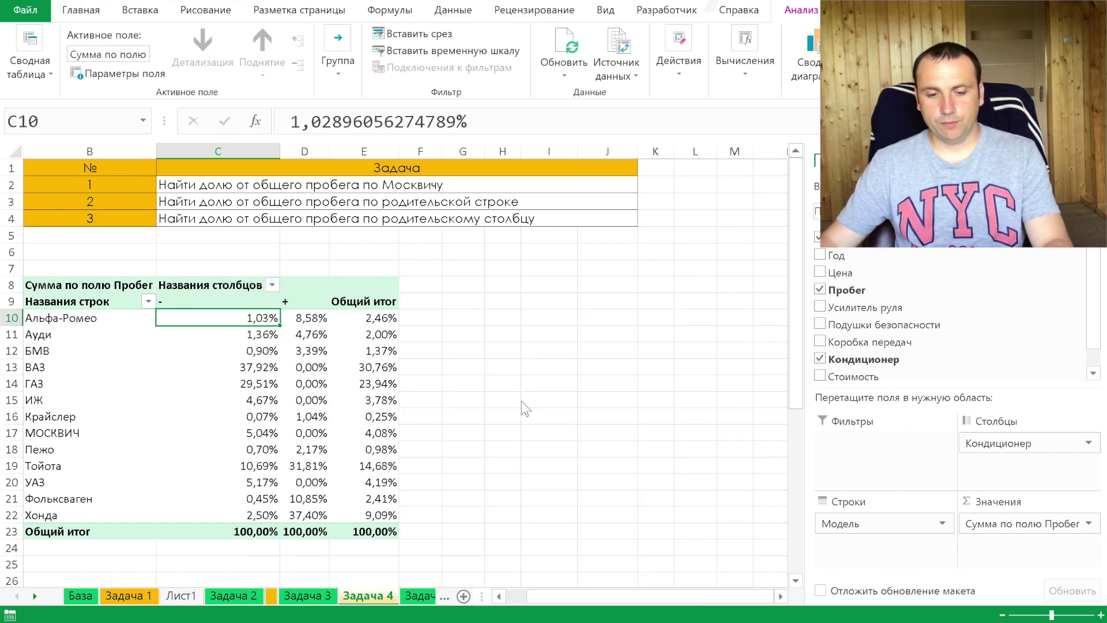
pyautogui.moveTo(227, 338); pyautogui.dragTo(227, 498)
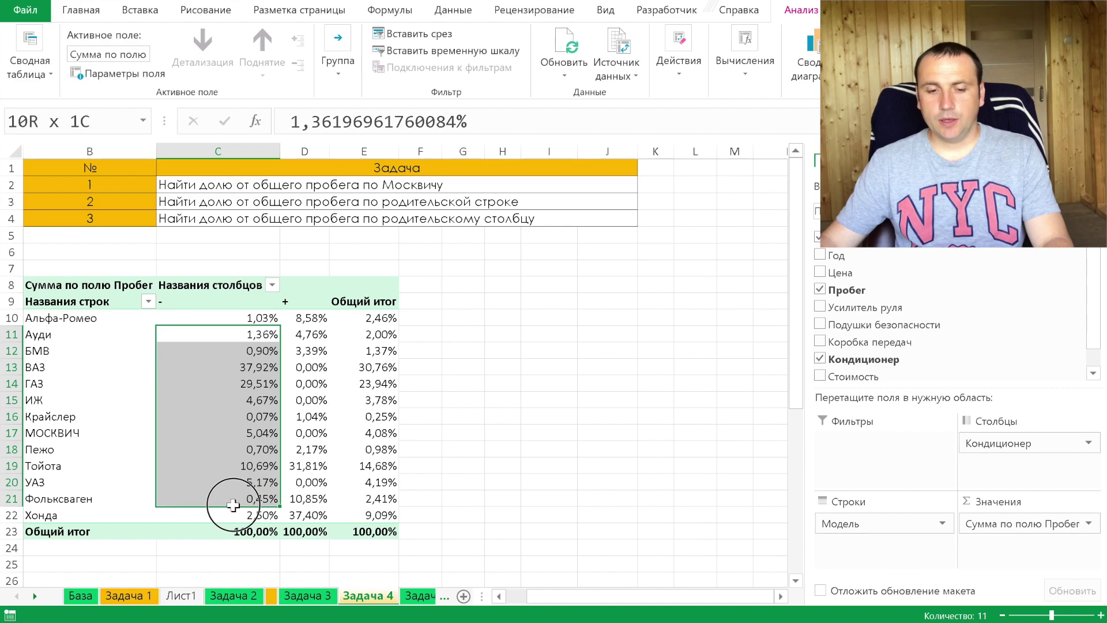
# Switch the values to shares of the parent row total, then go to the Задача 5 sheet
pyautogui.click(241, 319)
pyautogui.rightClick(241, 320)
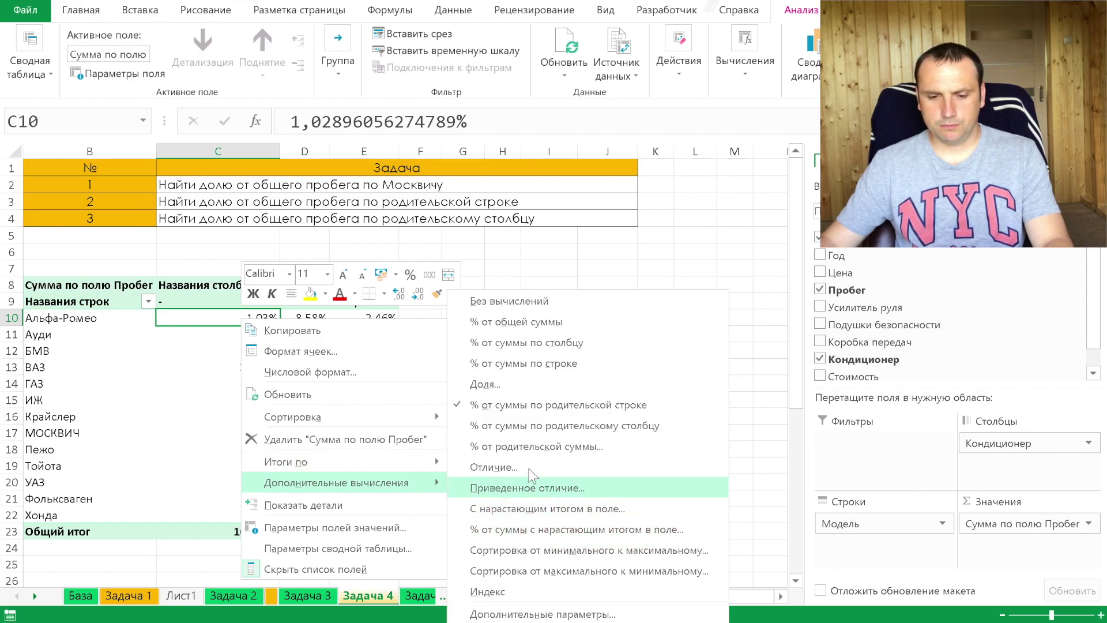
pyautogui.moveTo(337, 482)
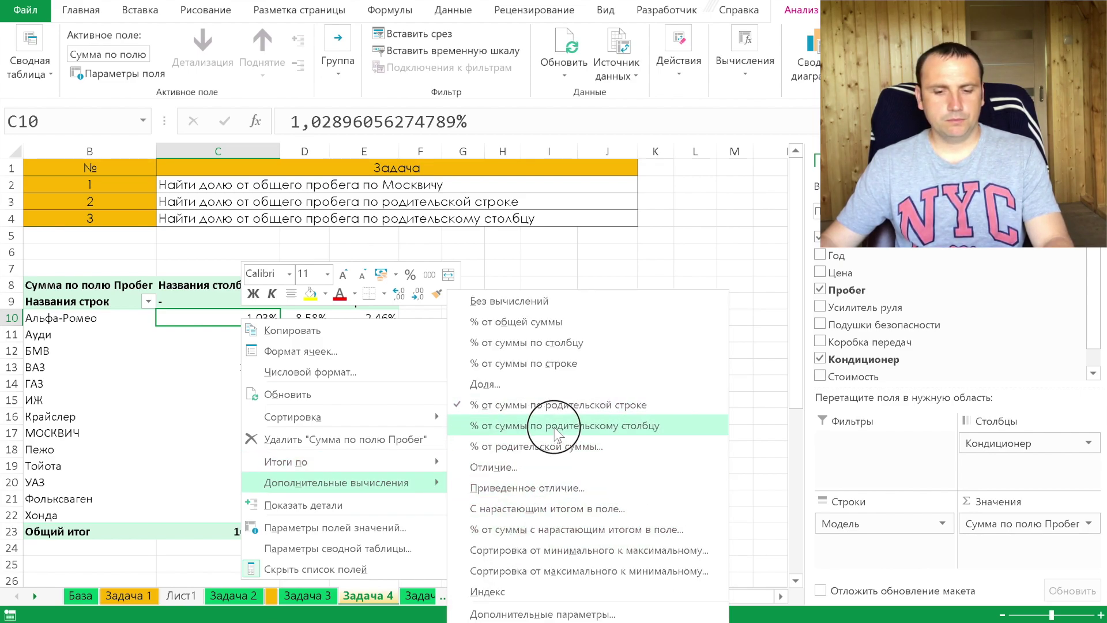
pyautogui.click(554, 427)
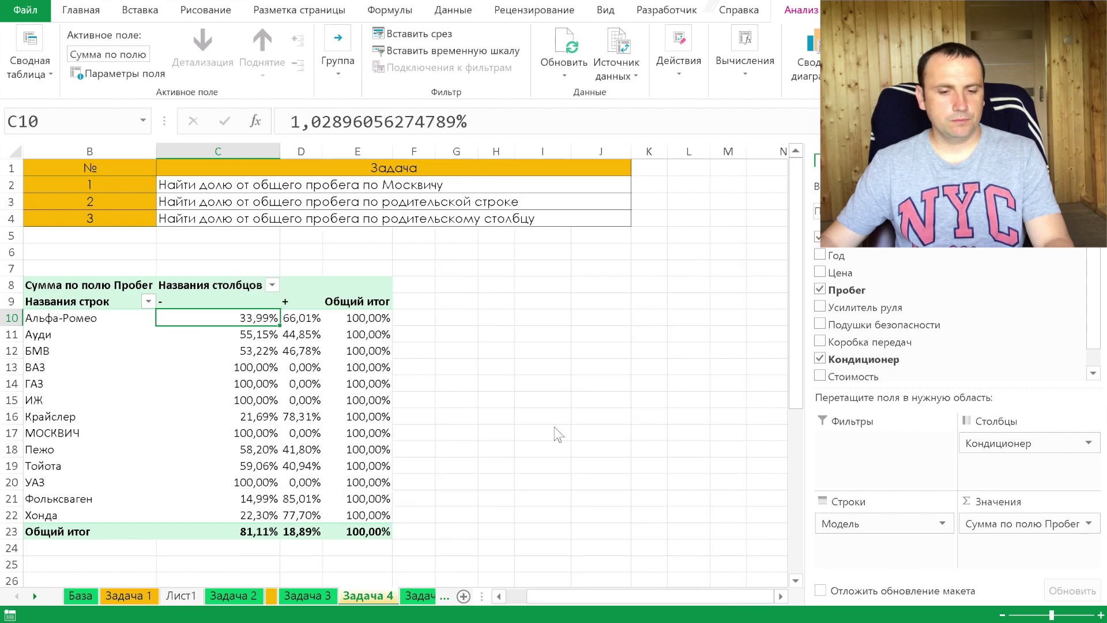
pyautogui.click(312, 321)
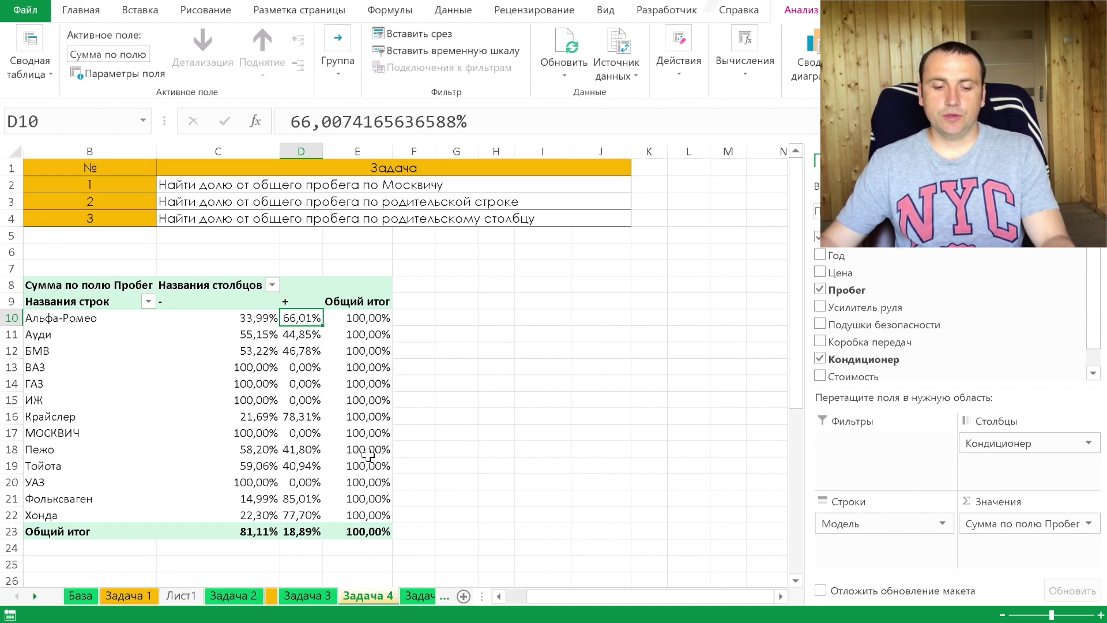
pyautogui.click(36, 596)
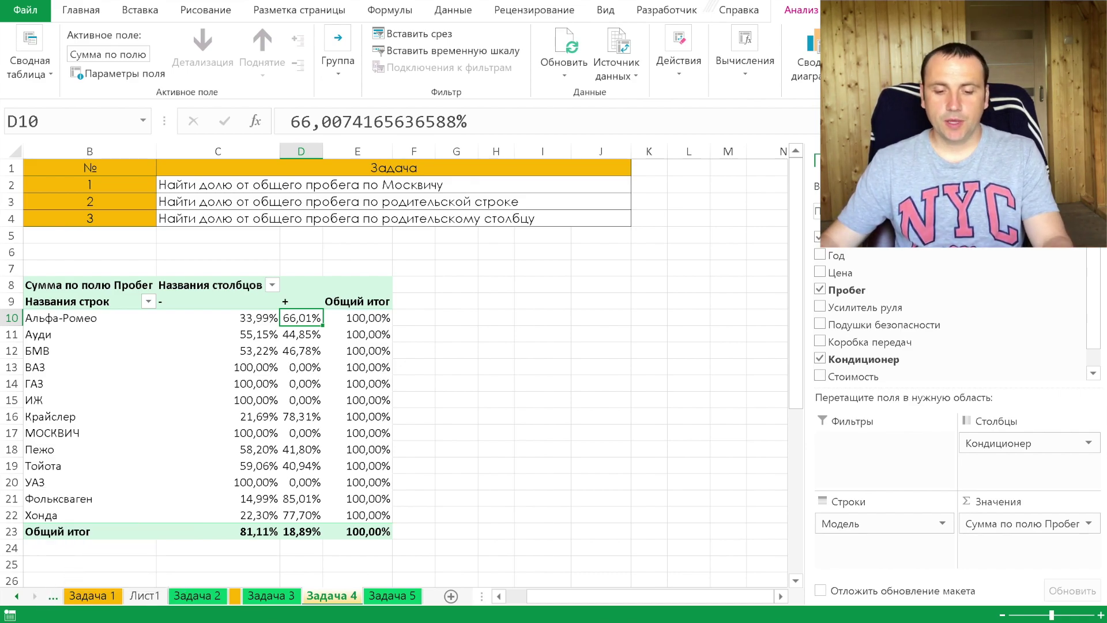
pyautogui.click(394, 594)
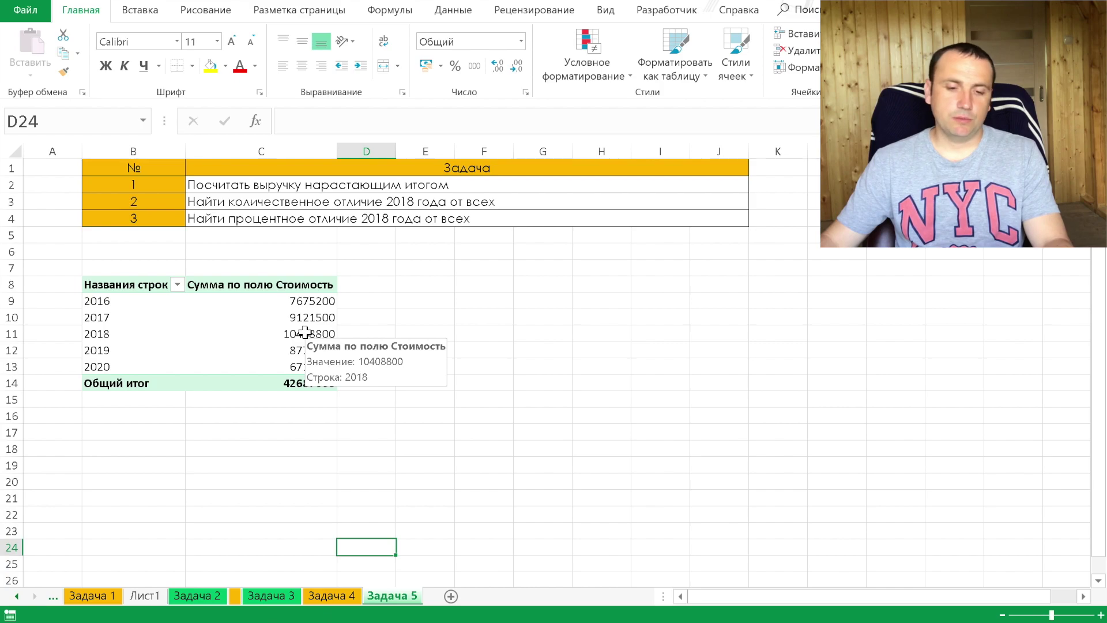
# Show Стоимость as a running total in Год: 7675200, 16796700, 27205500, 35975700, 42687600
pyautogui.click(297, 300)
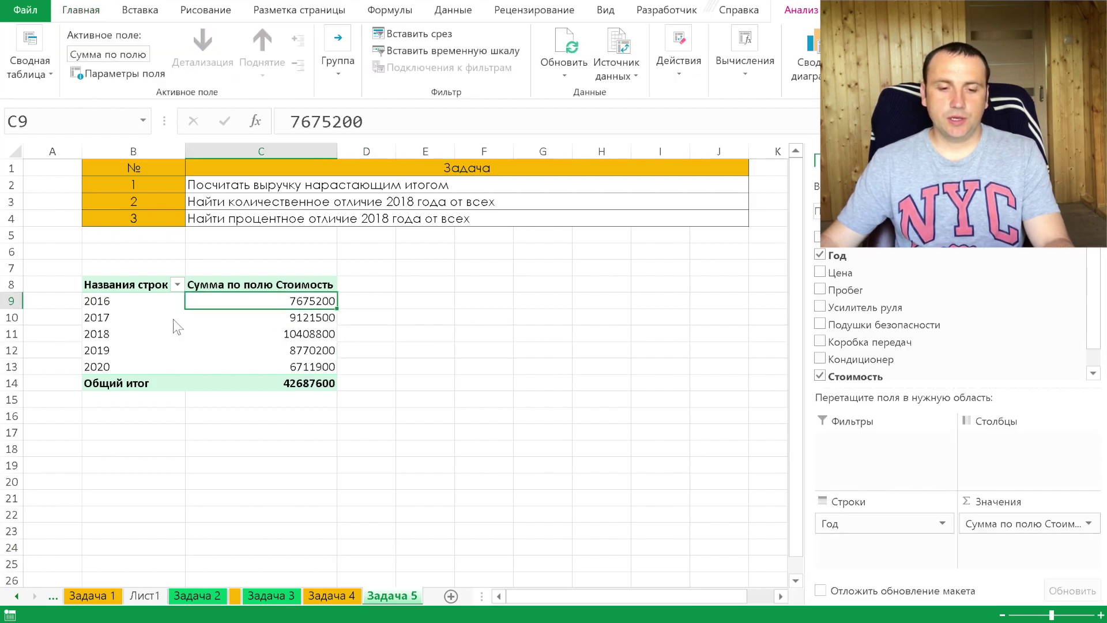
pyautogui.moveTo(115, 302); pyautogui.dragTo(155, 369)
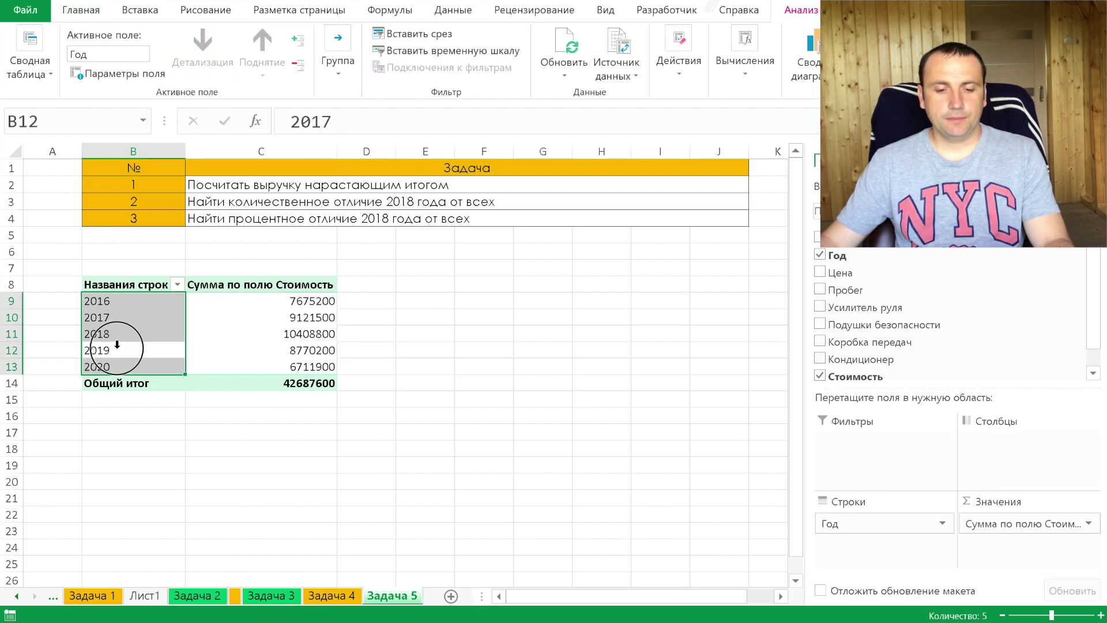
pyautogui.click(255, 296)
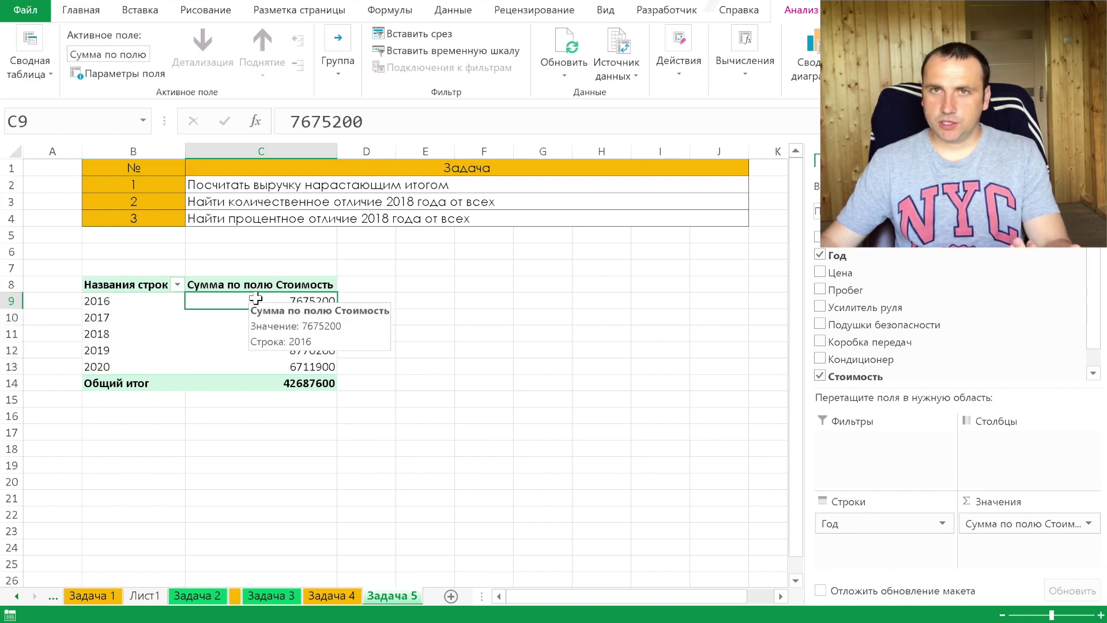
pyautogui.rightClick(255, 298)
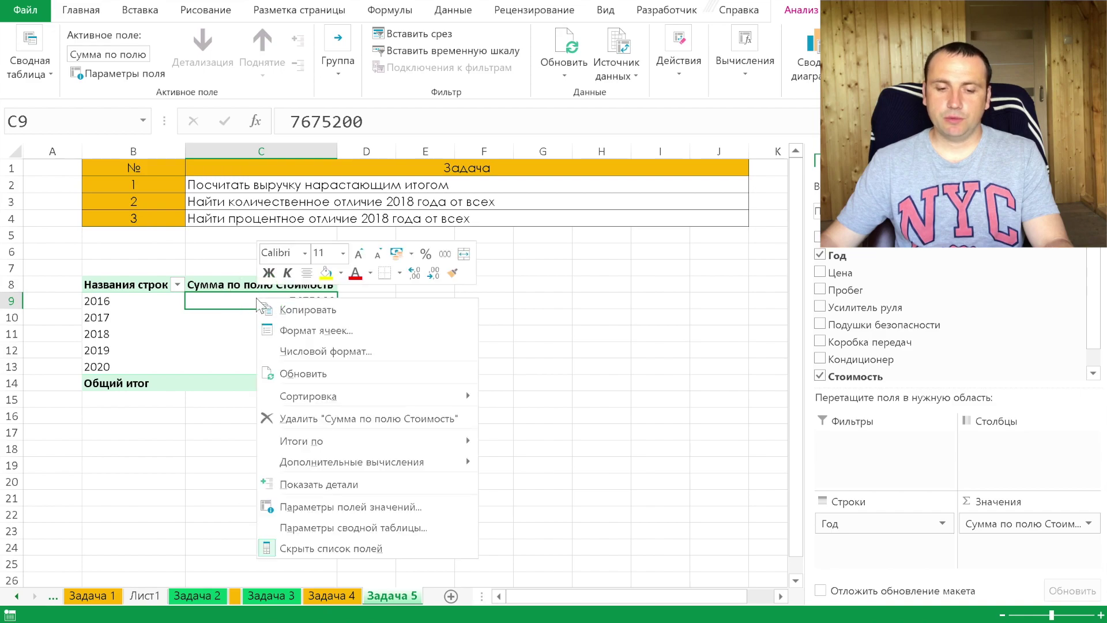
pyautogui.moveTo(351, 462)
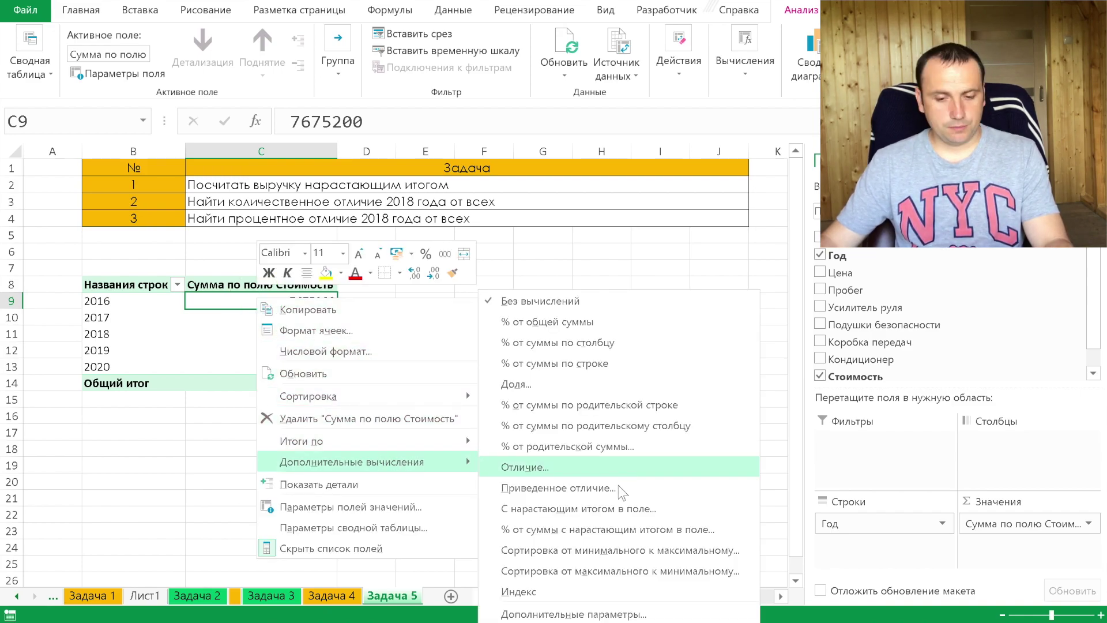
pyautogui.click(629, 497)
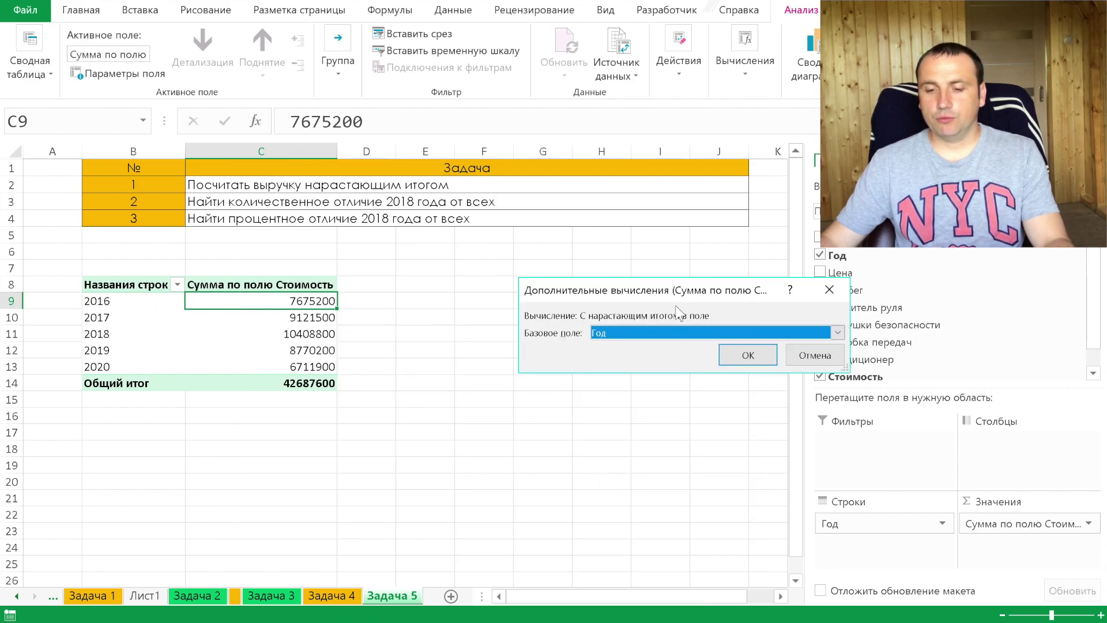
pyautogui.click(737, 353)
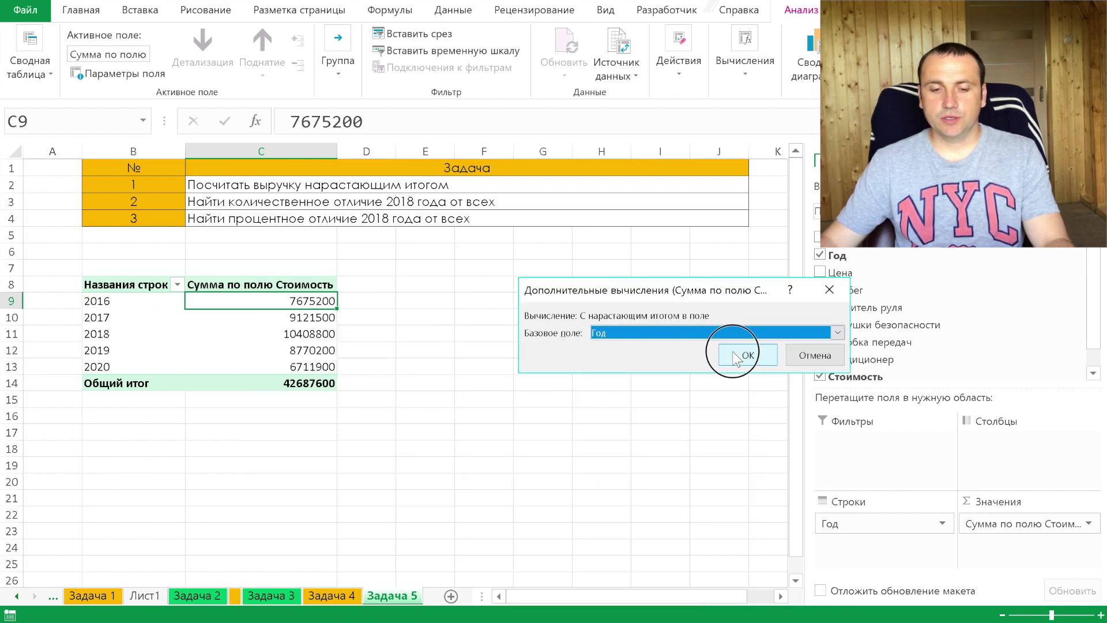
pyautogui.click(276, 317)
pyautogui.click(284, 334)
pyautogui.click(286, 349)
pyautogui.click(288, 366)
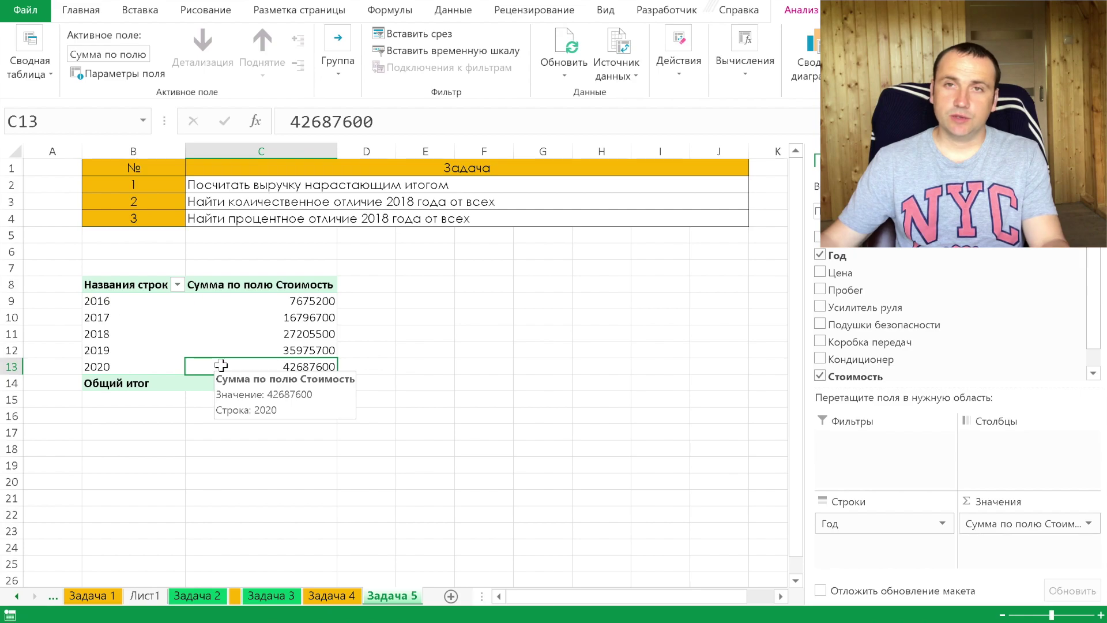
# Show Стоимость as a percentage running total by Год and check the 2017 and 2019 shares
pyautogui.rightClick(236, 296)
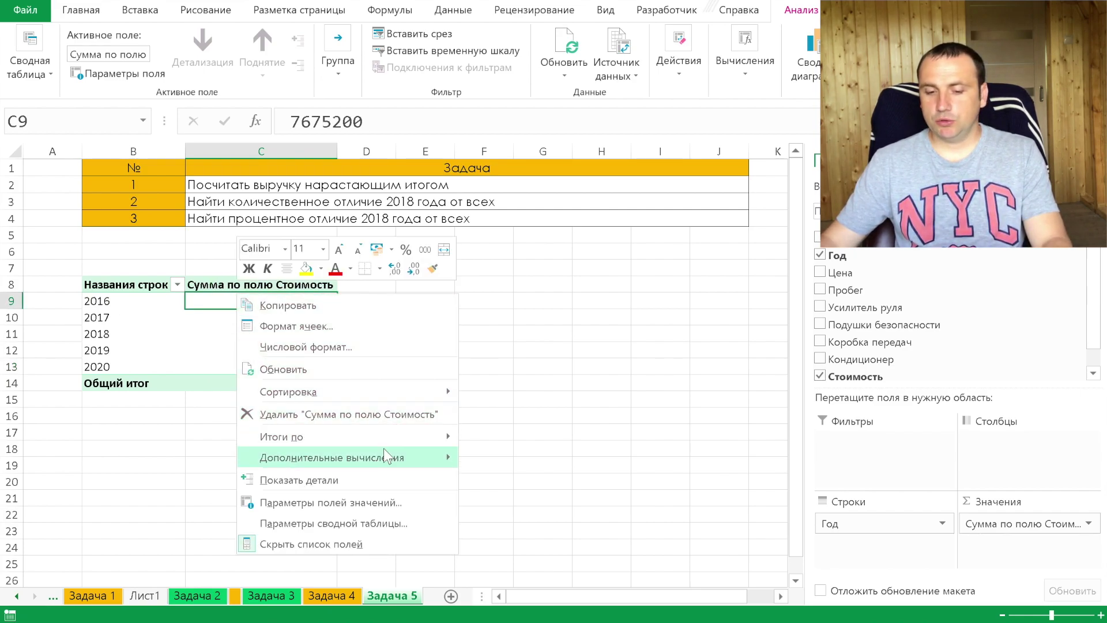
pyautogui.moveTo(331, 456)
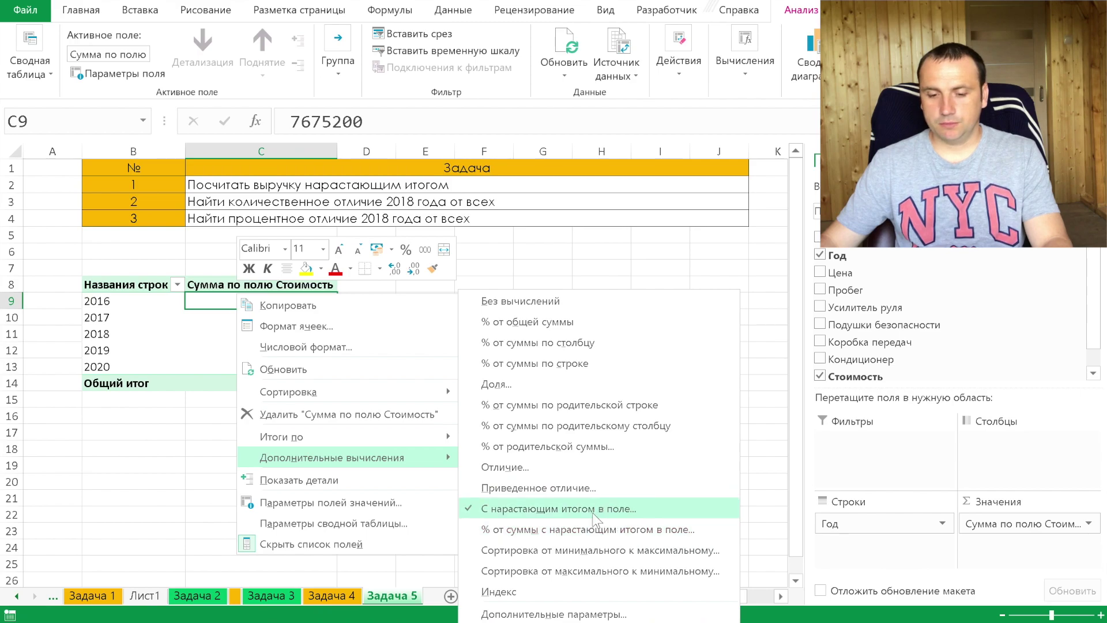
pyautogui.click(594, 528)
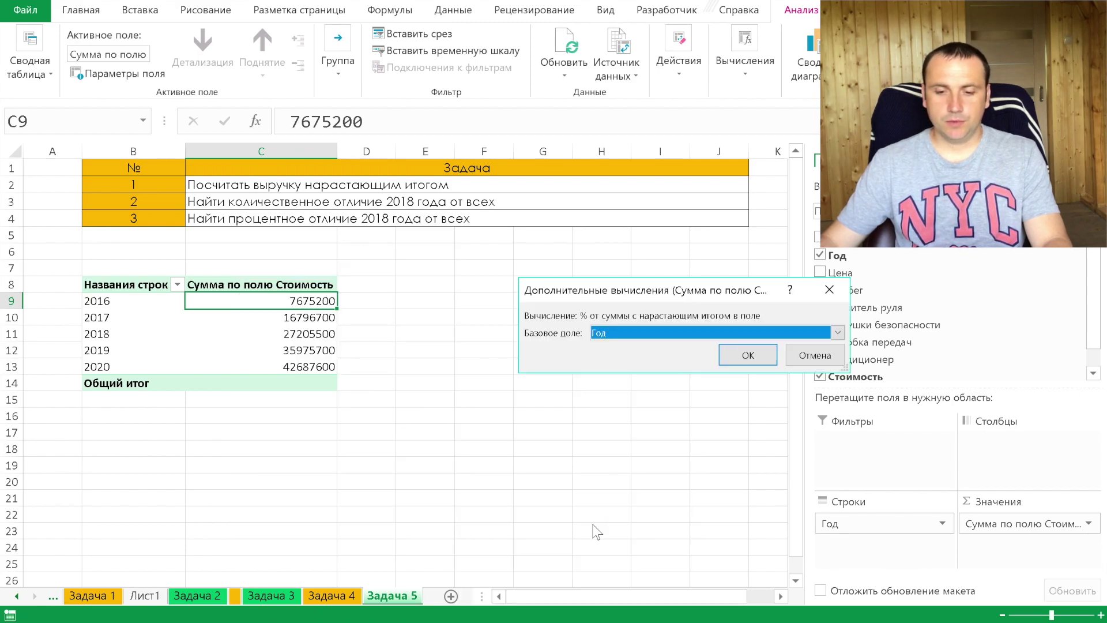
pyautogui.click(743, 353)
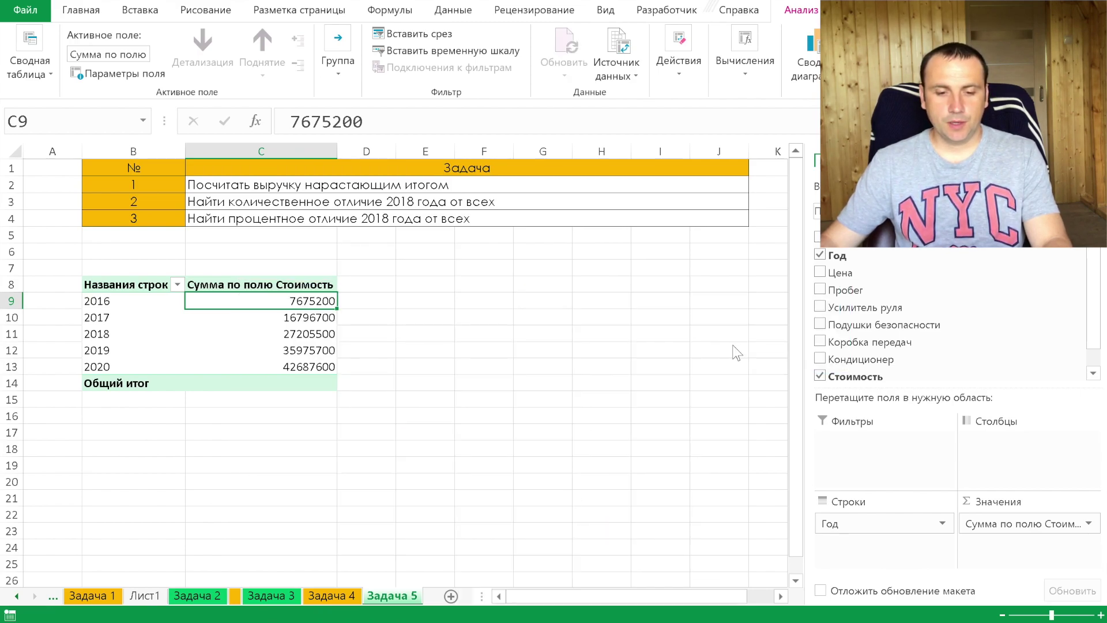
pyautogui.click(286, 314)
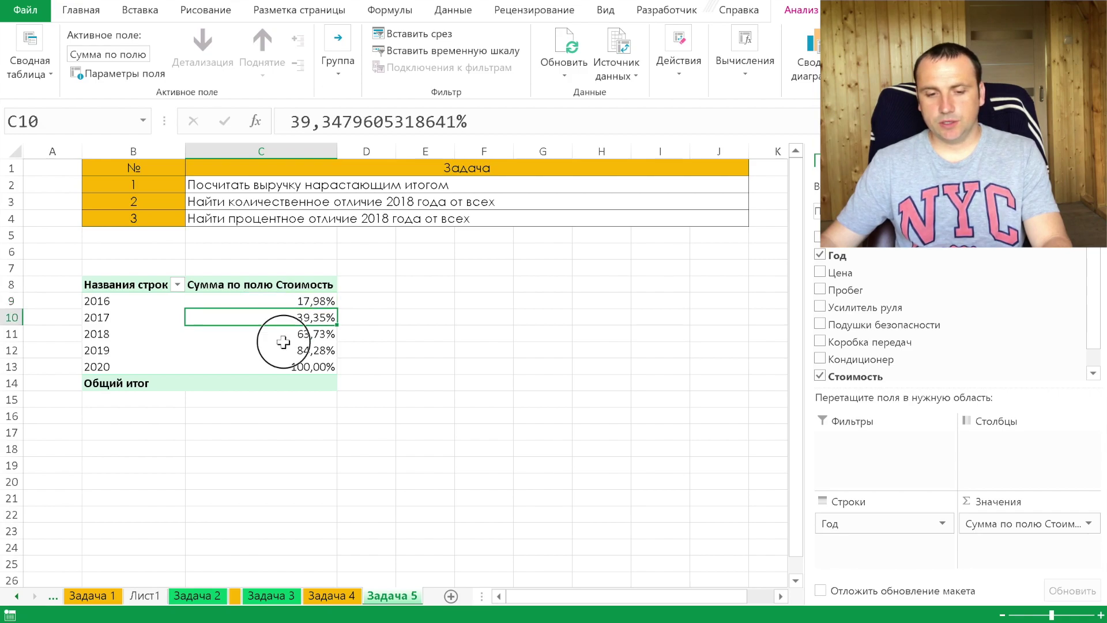
pyautogui.click(290, 350)
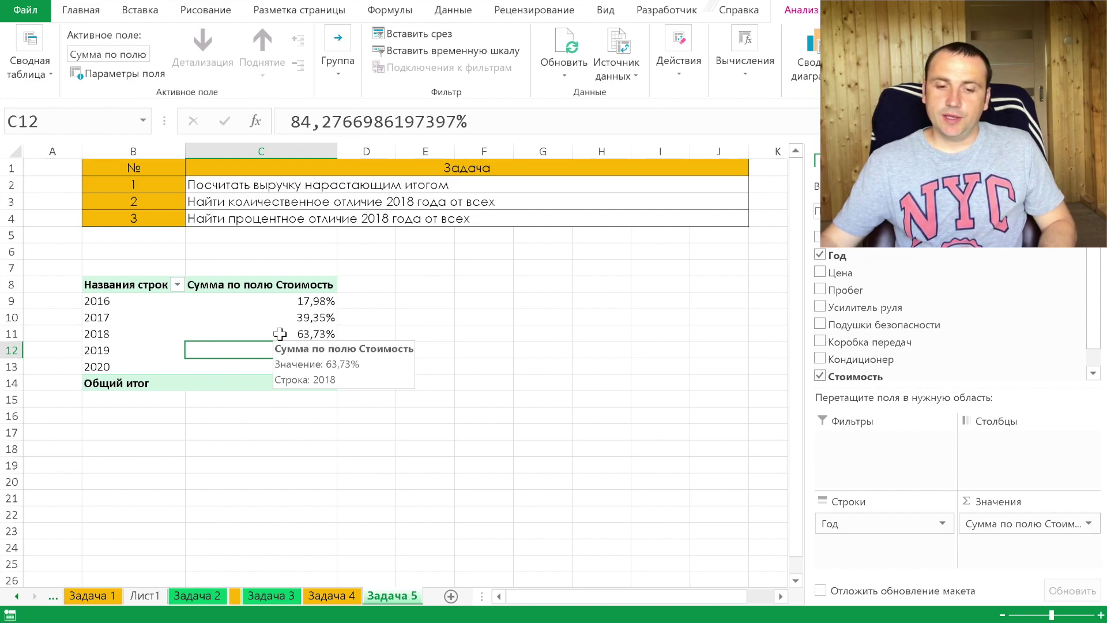
# Remove the extra calculation so the pivot shows plain yearly Стоимость sums
pyautogui.rightClick(283, 305)
pyautogui.moveTo(379, 467)
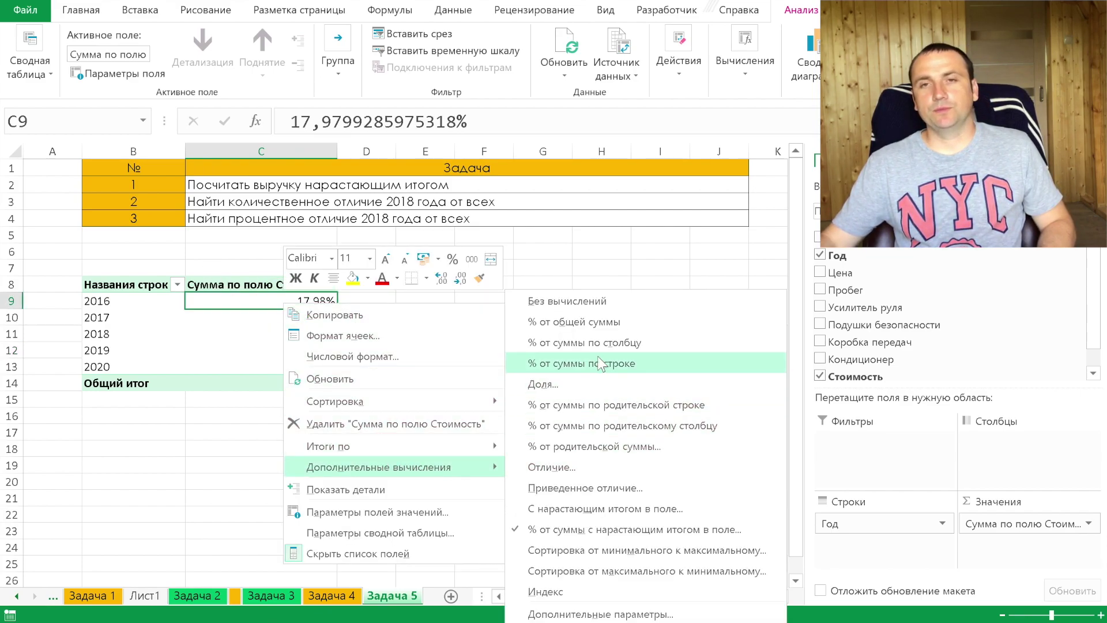
pyautogui.click(597, 301)
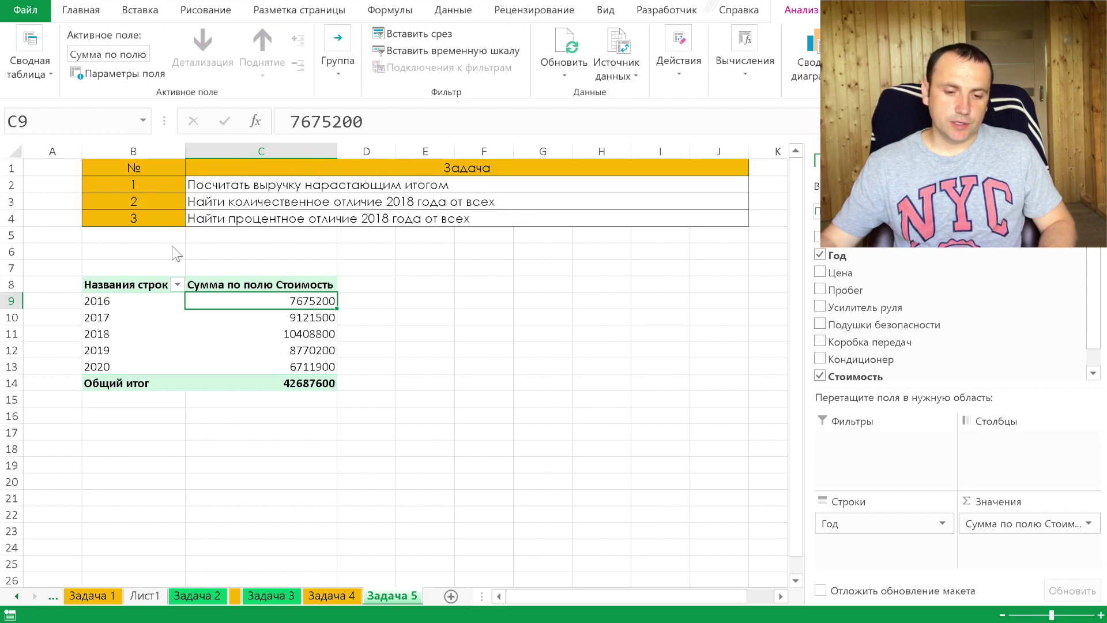
pyautogui.click(265, 332)
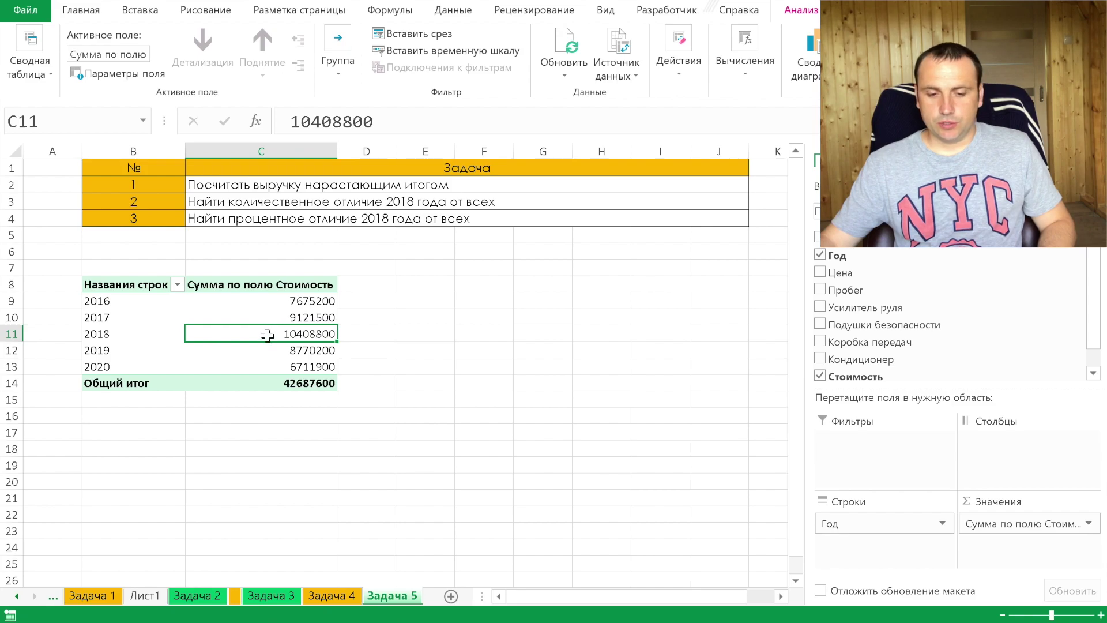
# Show each year's Стоимость as the difference from base year 2018, e.g. 2016 −2733600
pyautogui.rightClick(267, 336)
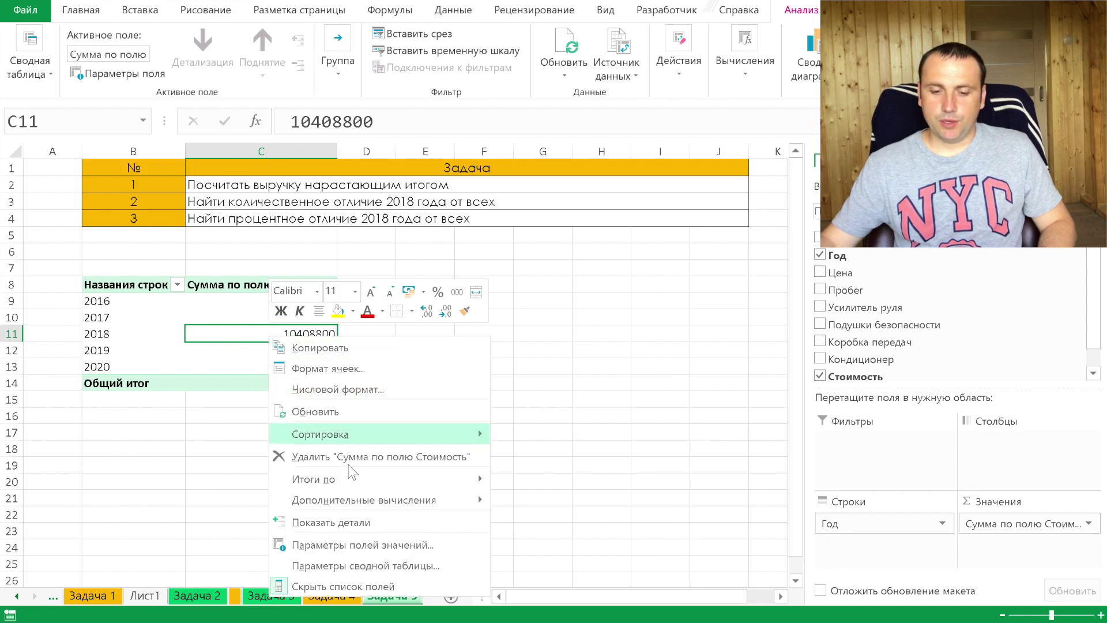
pyautogui.moveTo(363, 499)
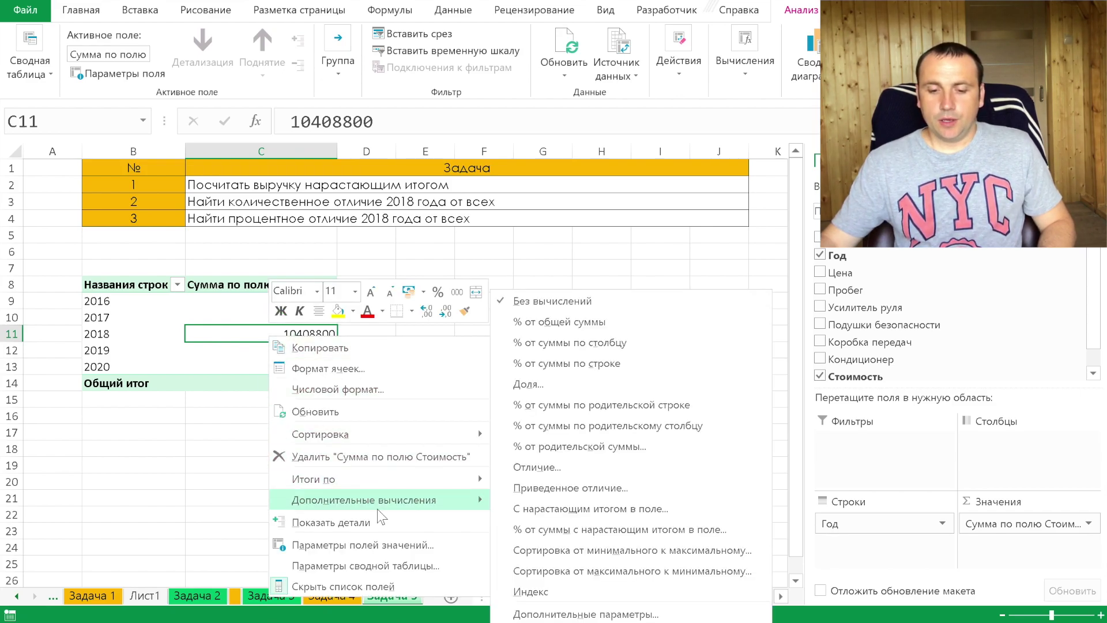
pyautogui.click(558, 468)
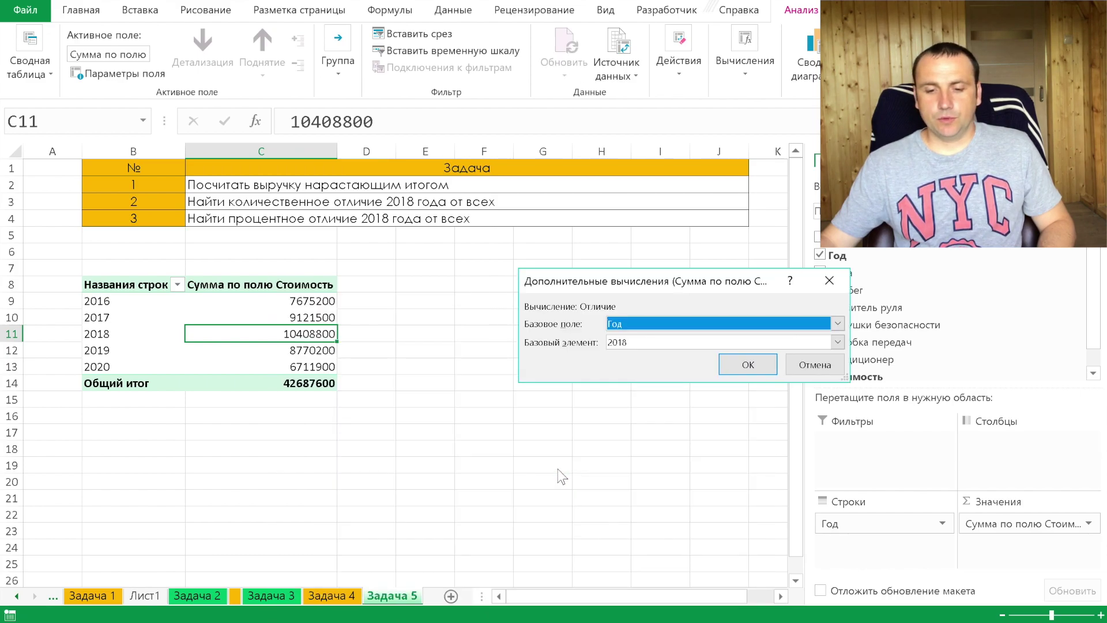
pyautogui.click(766, 363)
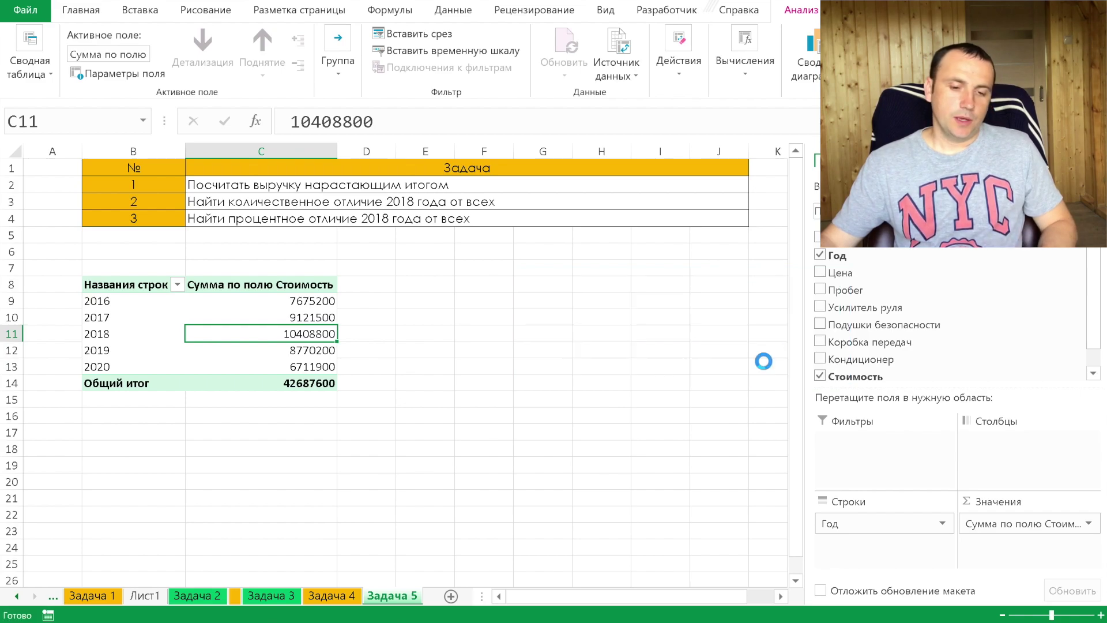
pyautogui.click(280, 301)
pyautogui.click(275, 317)
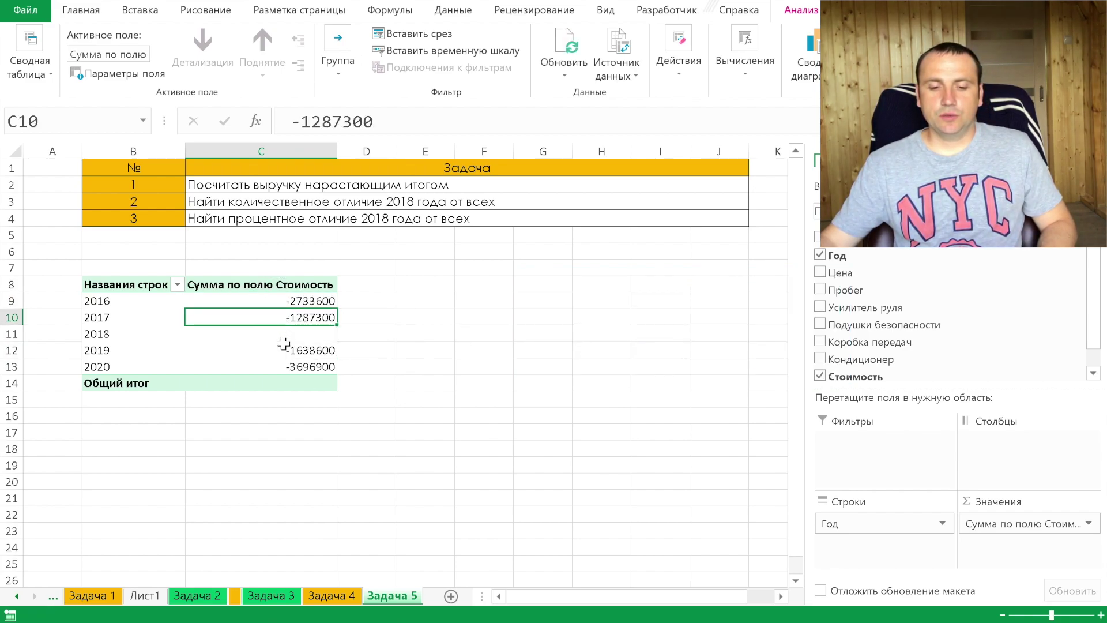
pyautogui.click(278, 350)
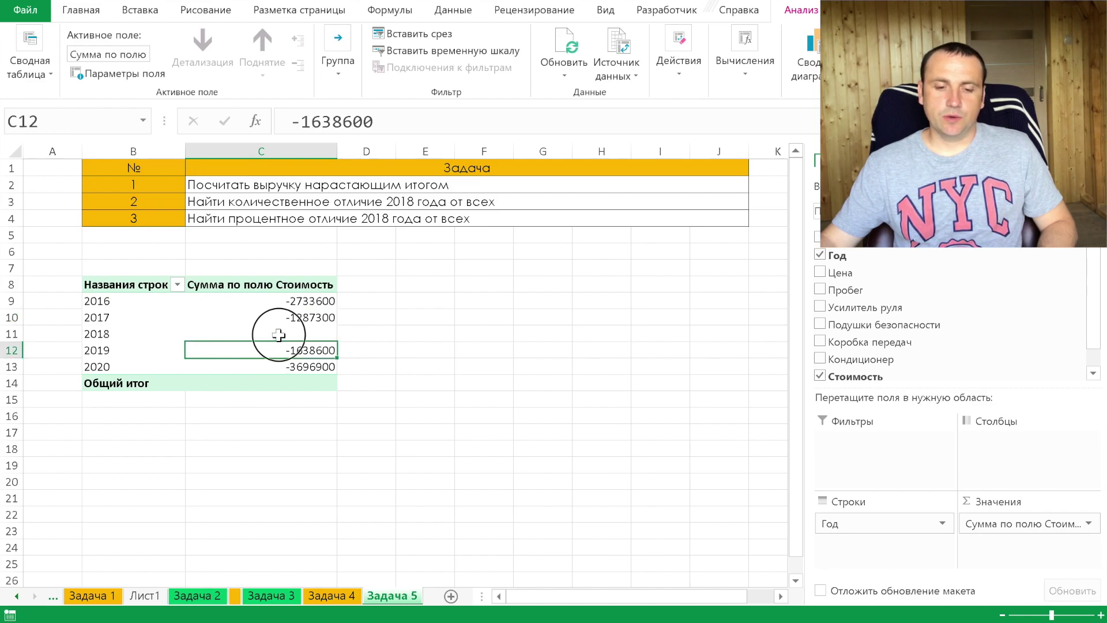
pyautogui.click(279, 335)
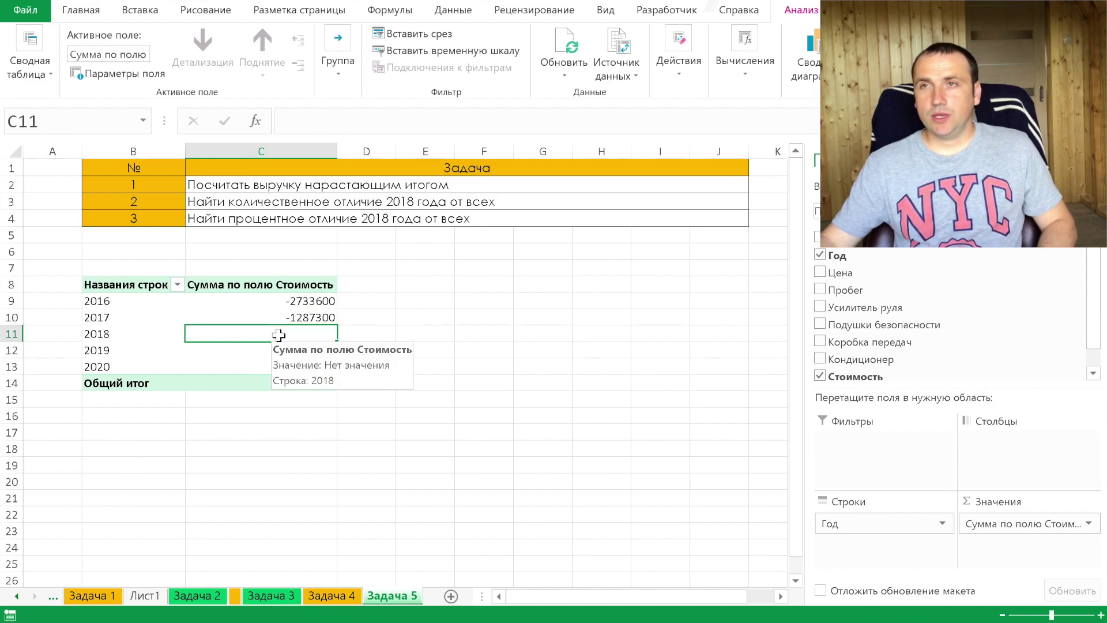
pyautogui.rightClick(279, 334)
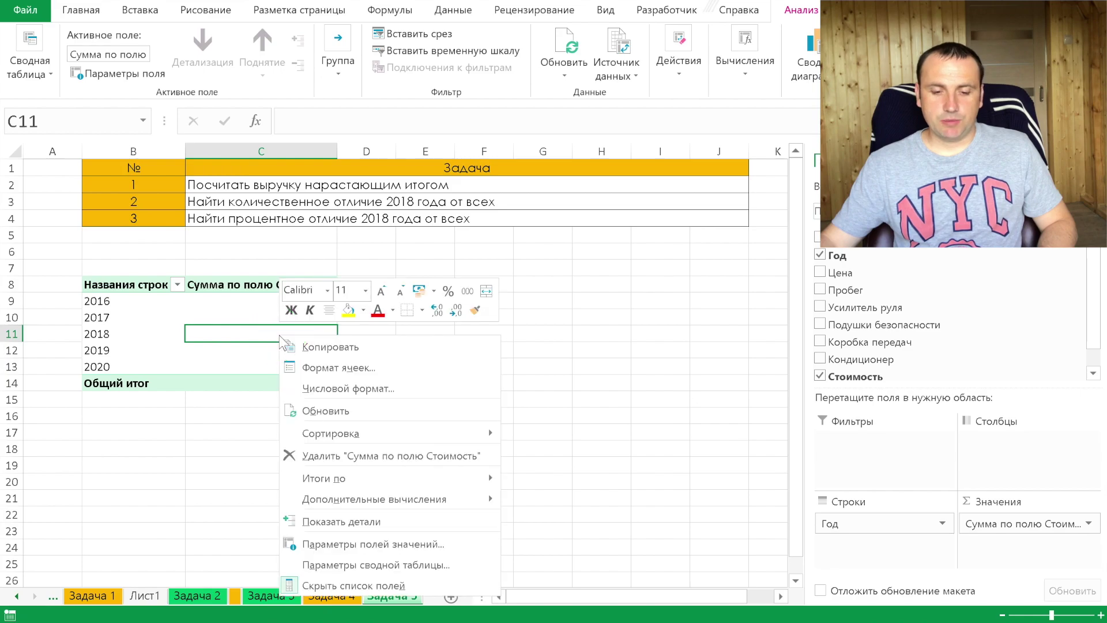
# Switch Стоимость to percent difference from 2018, giving 2016 −26,26% and 2020 −35,52%
pyautogui.moveTo(374, 499)
pyautogui.click(551, 488)
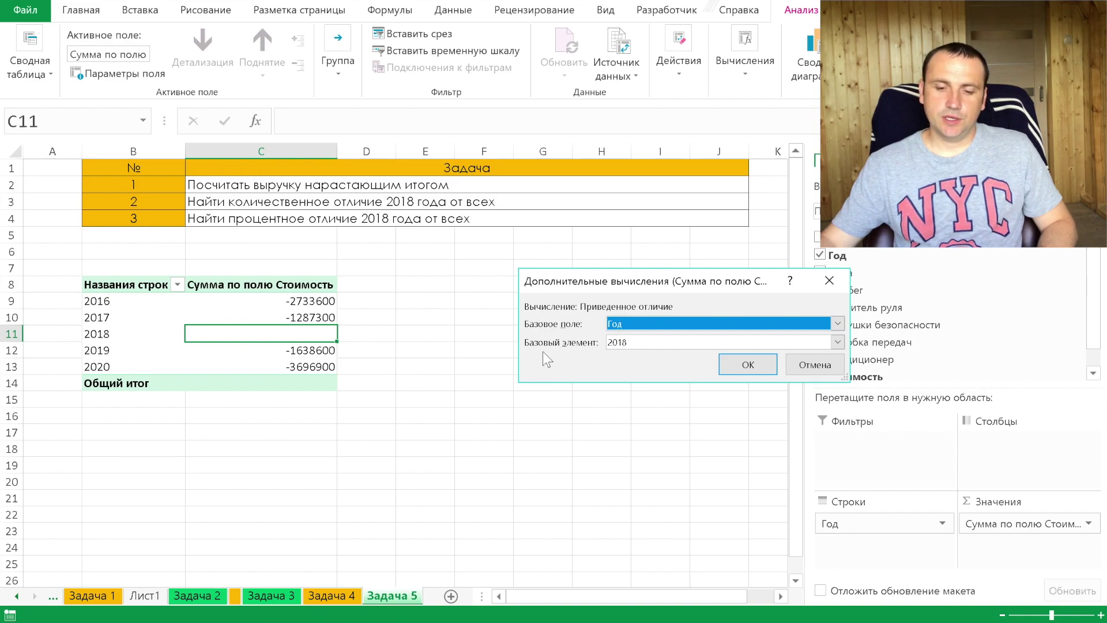
pyautogui.click(748, 364)
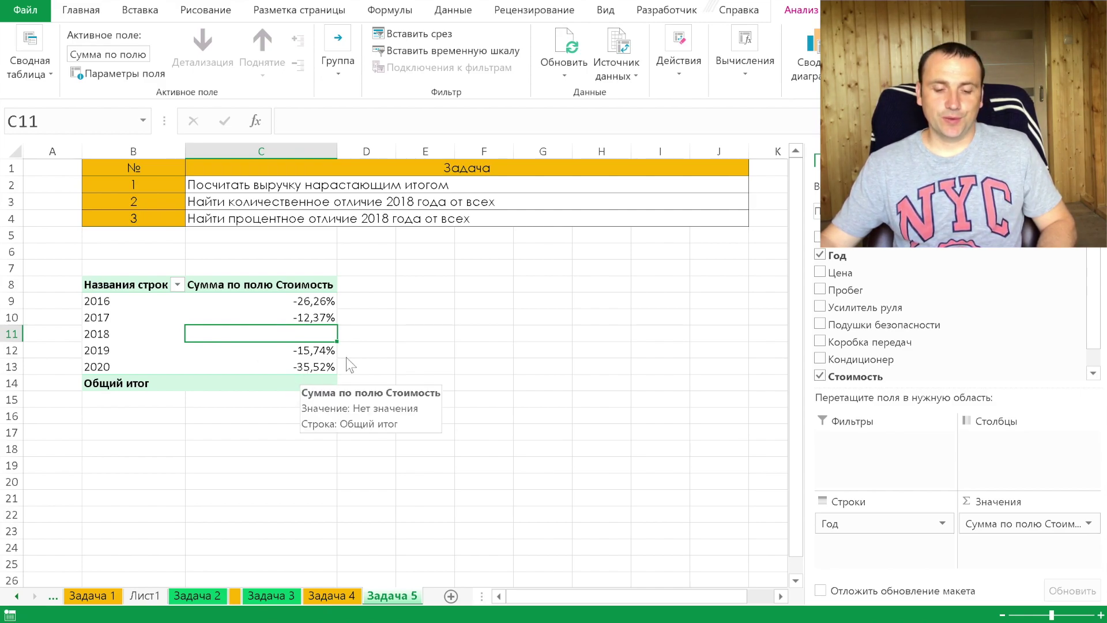
pyautogui.rightClick(391, 599)
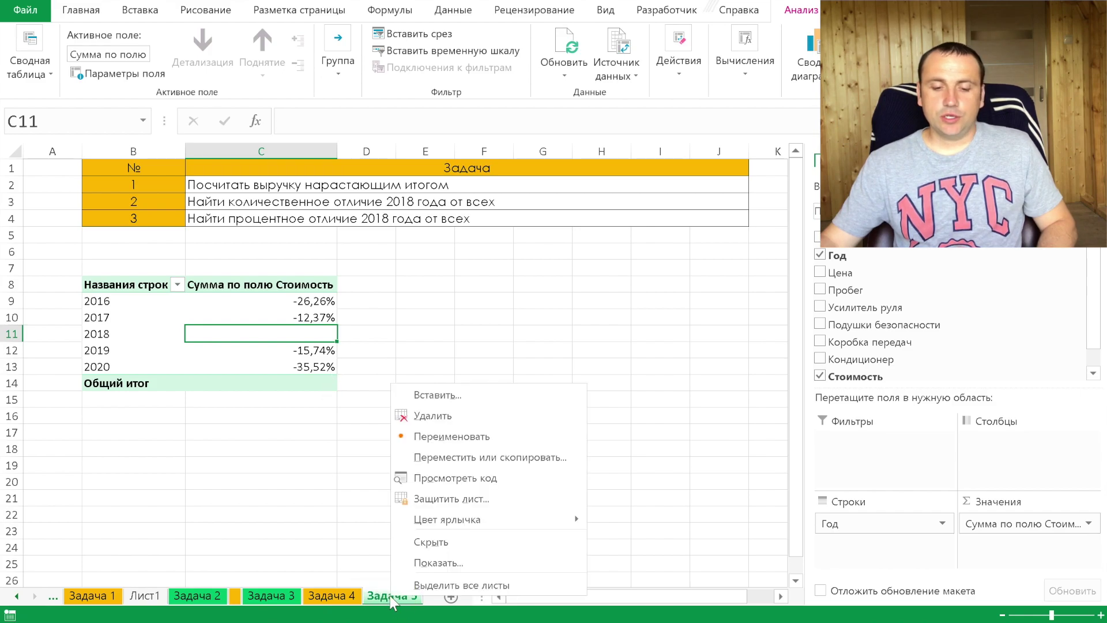
# Unhide the Задача 6 sheet with its Стоимость by Модель and Усилитель руля pivot
pyautogui.click(438, 562)
pyautogui.click(434, 598)
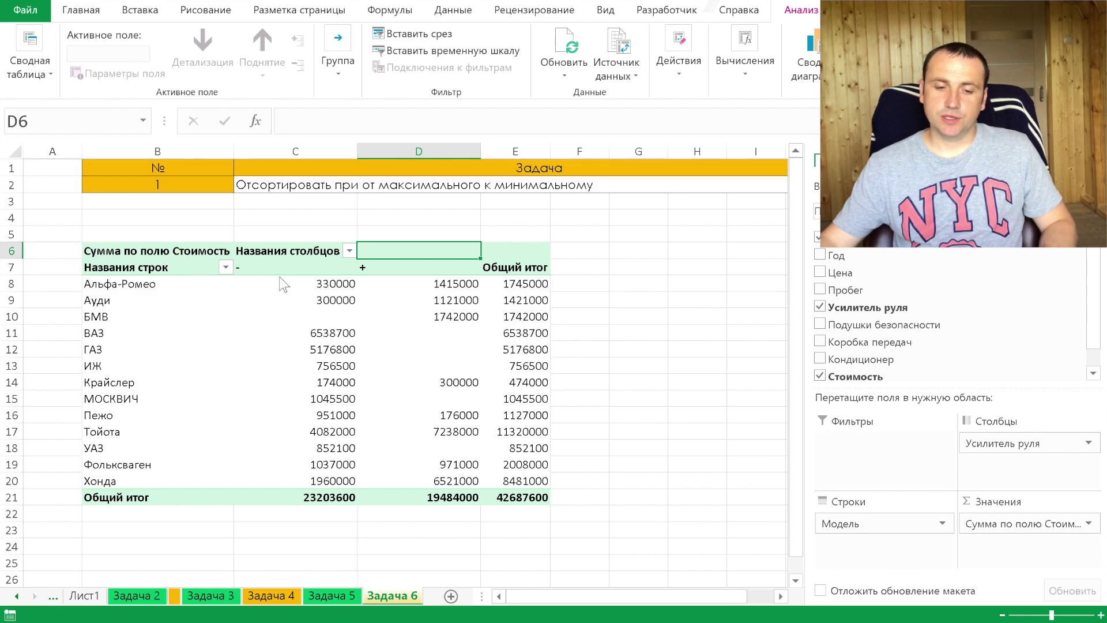
pyautogui.click(306, 354)
# Rank Стоимость smallest to largest by base field Модель and widen column D
pyautogui.rightClick(313, 349)
pyautogui.rightClick(332, 346)
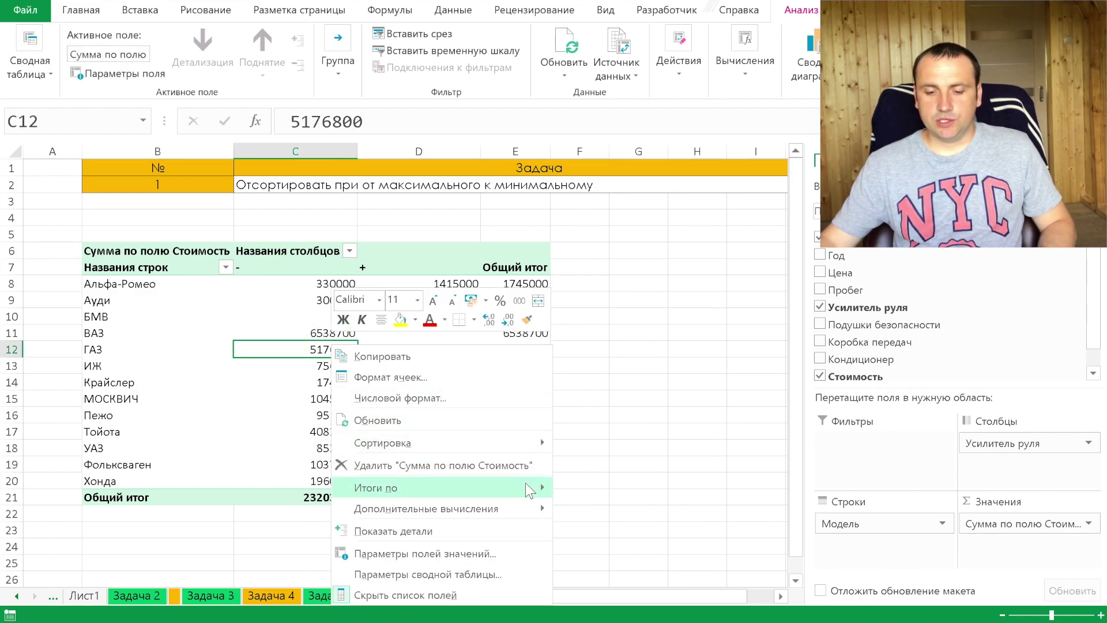
pyautogui.moveTo(425, 507)
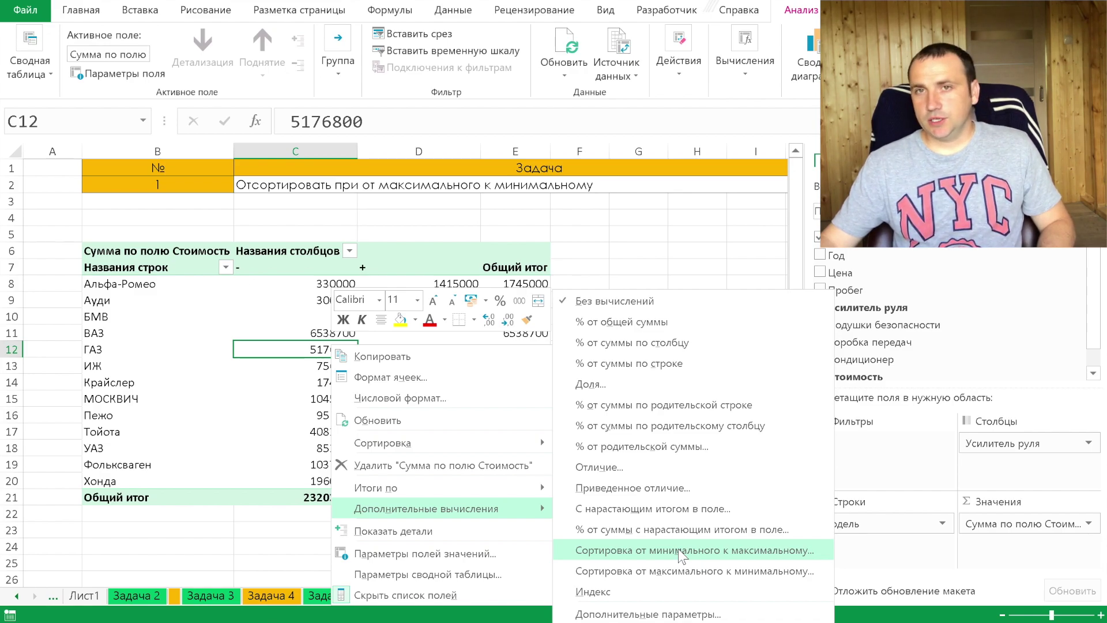
pyautogui.click(678, 549)
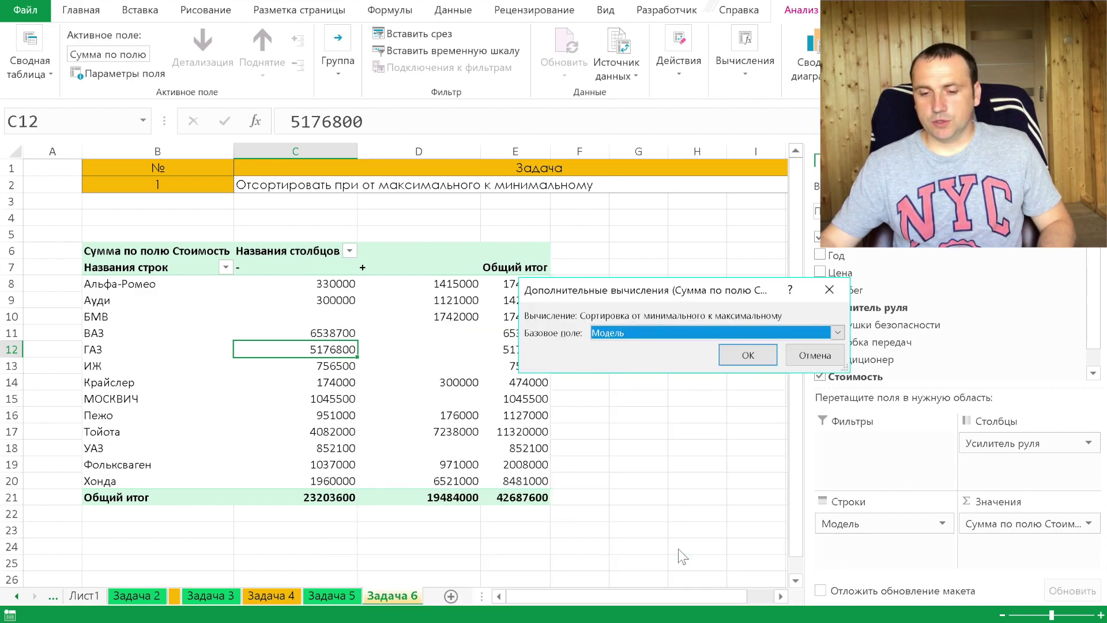
pyautogui.click(722, 361)
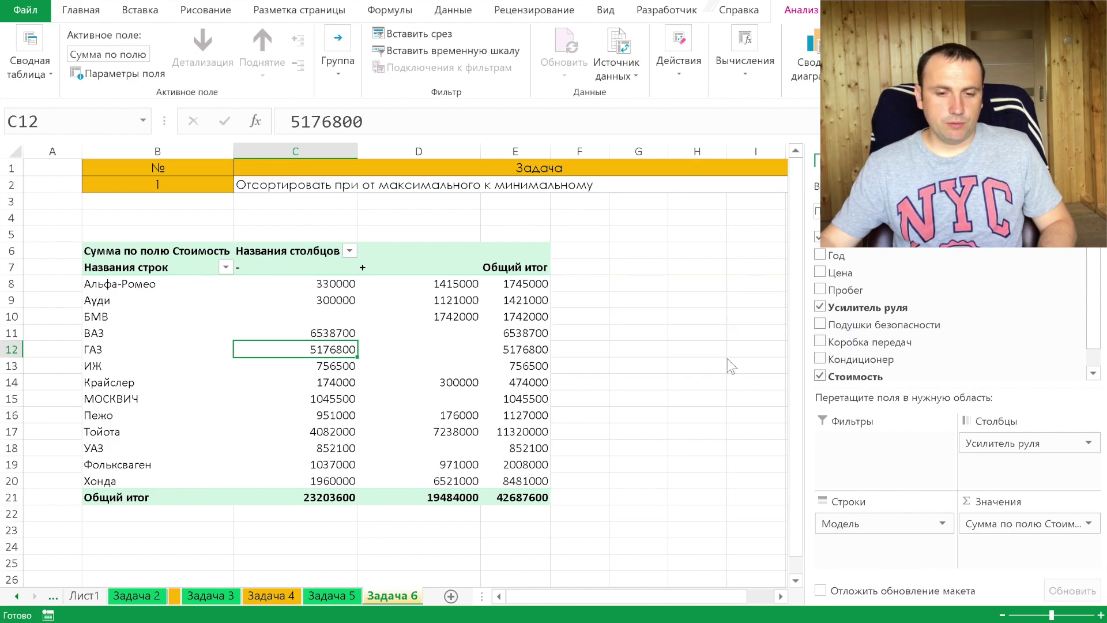
pyautogui.moveTo(370, 151); pyautogui.dragTo(533, 151)
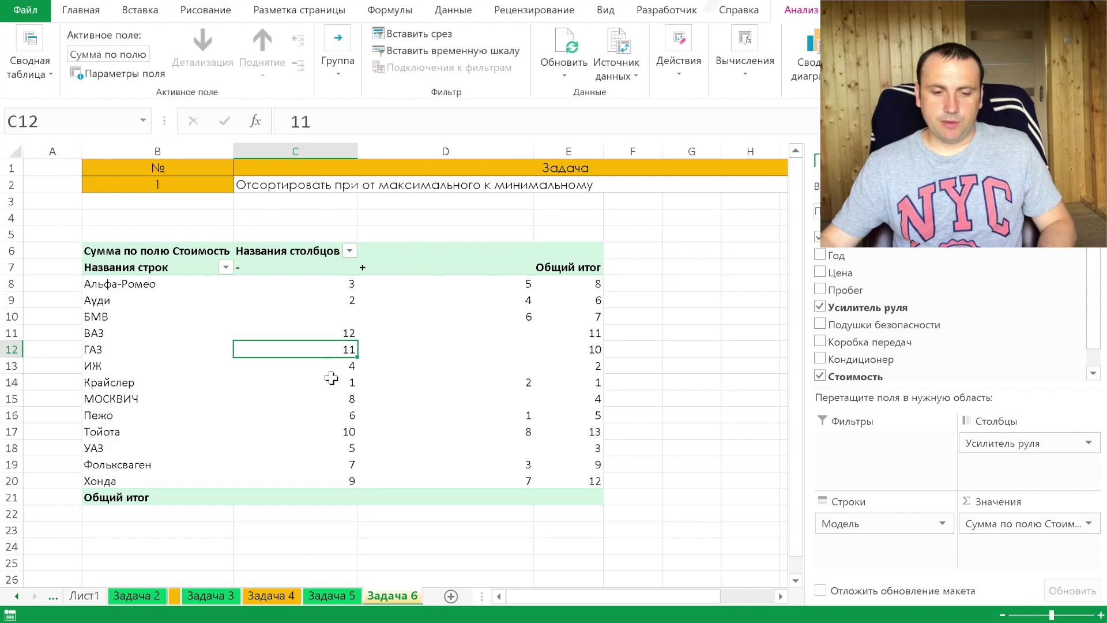
pyautogui.click(275, 383)
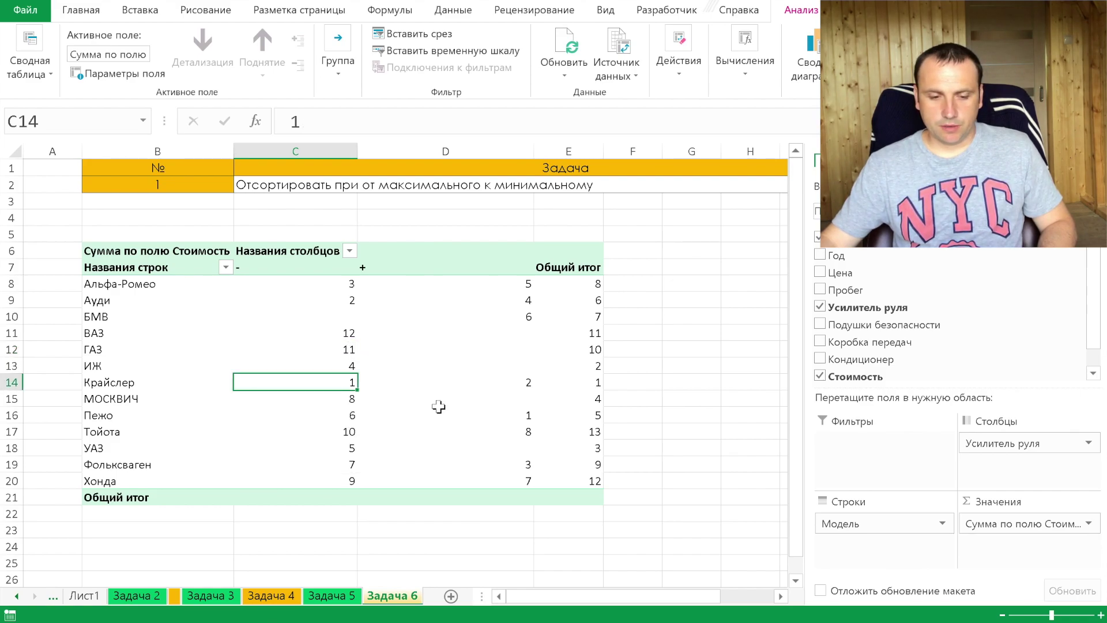
pyautogui.click(477, 414)
# Clear the ranking so the pivot shows plain Стоимость sums again
pyautogui.click(324, 334)
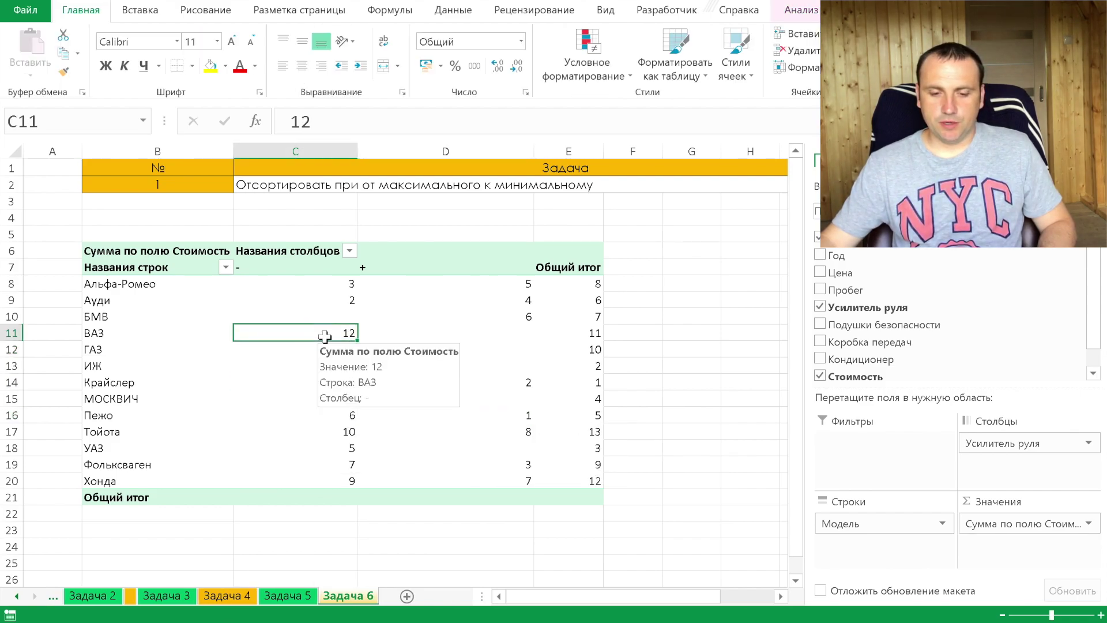
pyautogui.rightClick(327, 337)
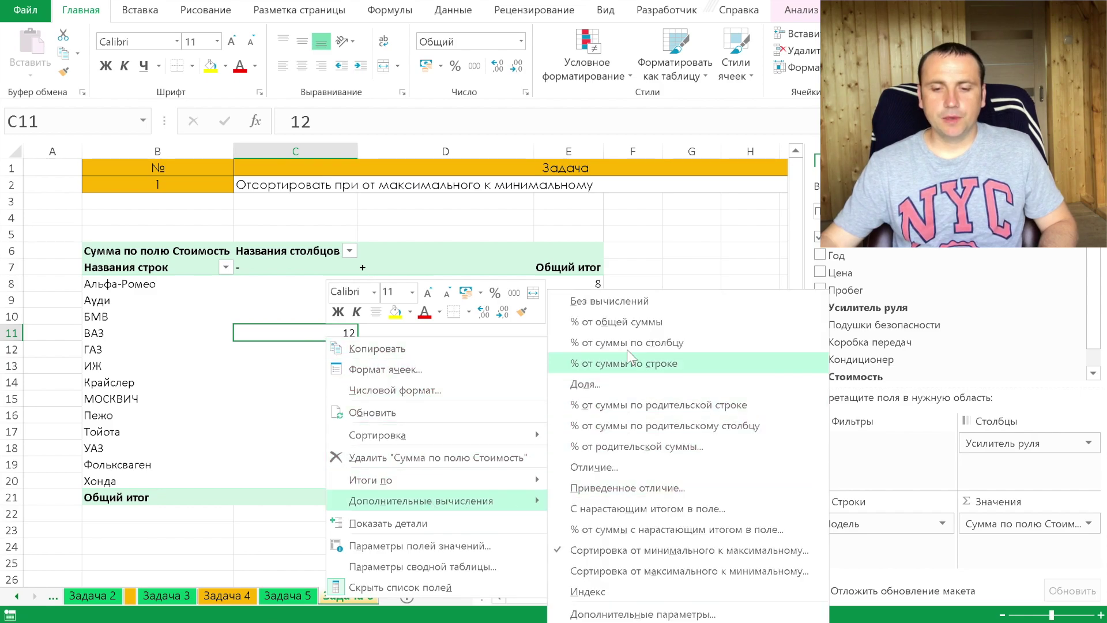
pyautogui.click(611, 300)
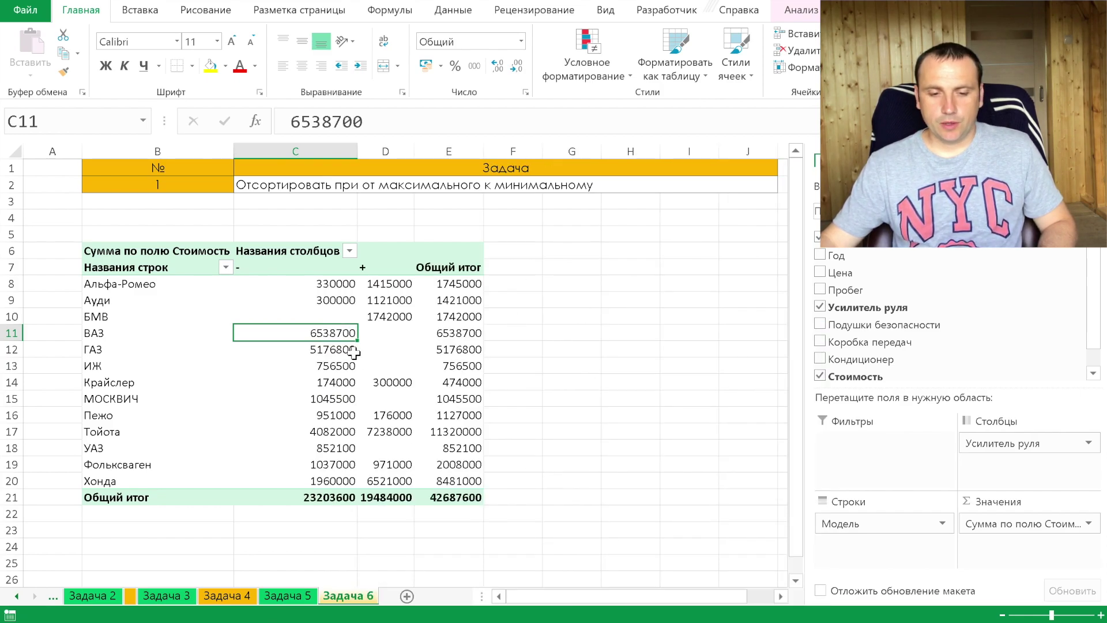
# Rank Стоимость largest to smallest by Модель, putting ВАЗ at 1 in the - column
pyautogui.click(343, 382)
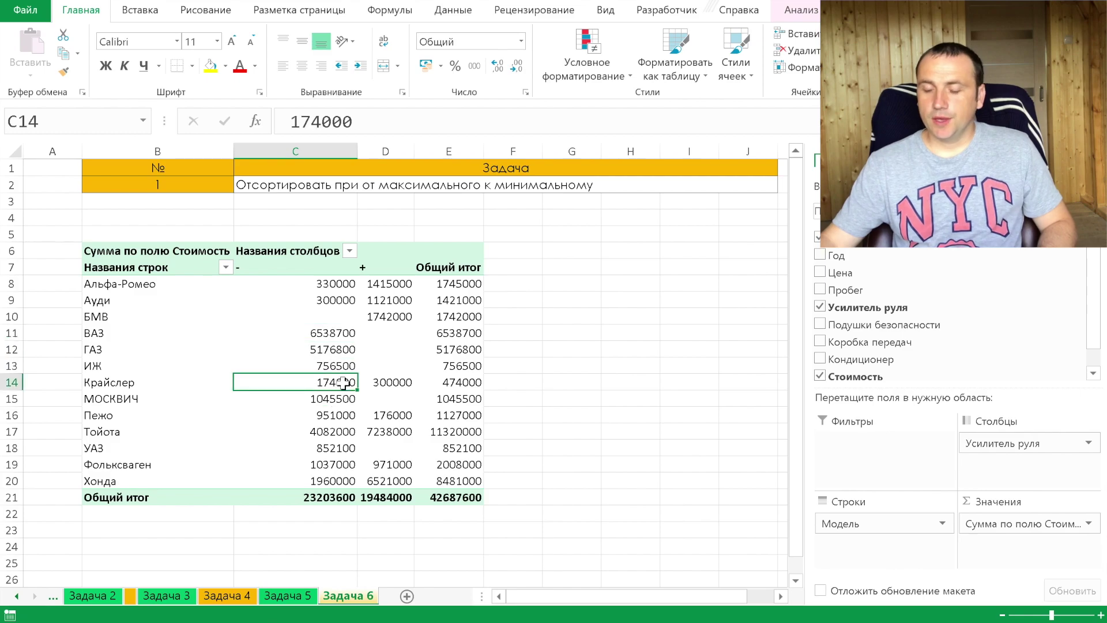
pyautogui.rightClick(344, 382)
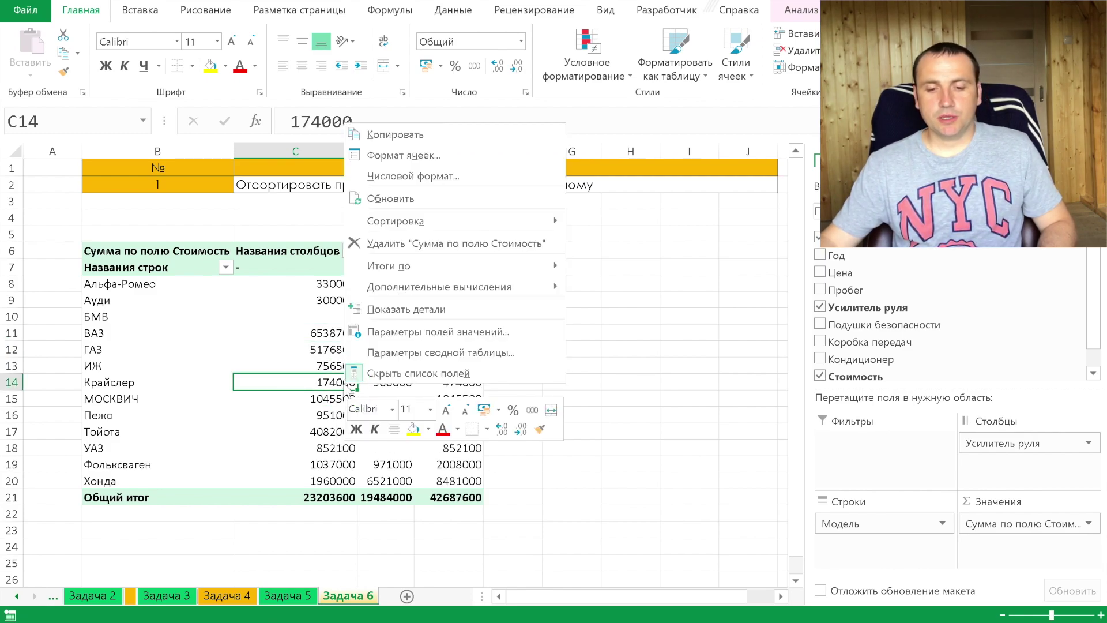
pyautogui.moveTo(438, 286)
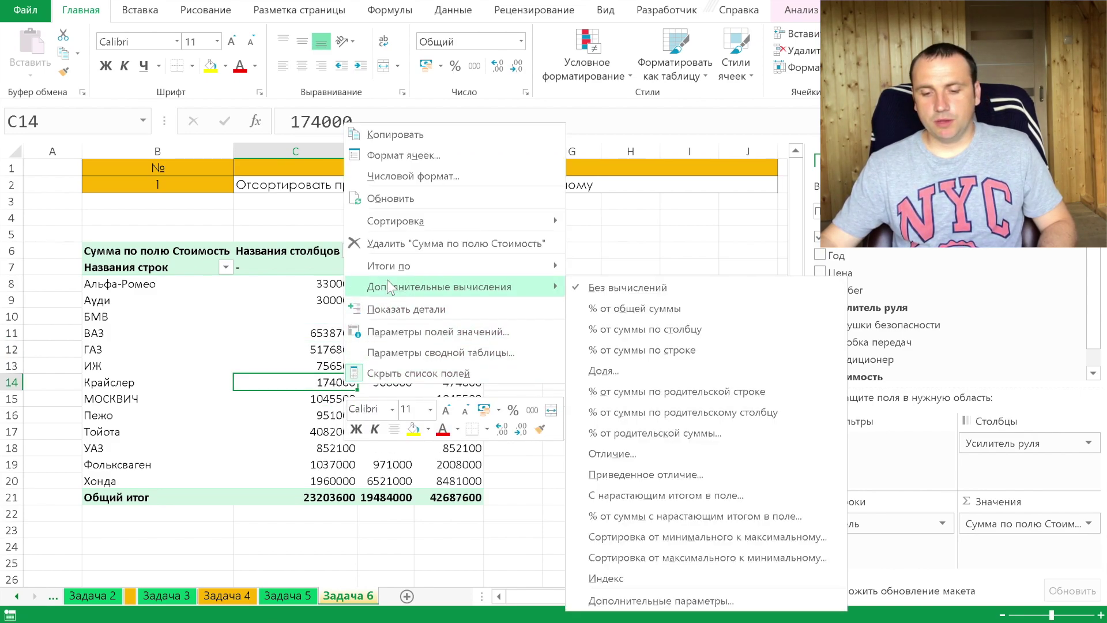
pyautogui.click(699, 557)
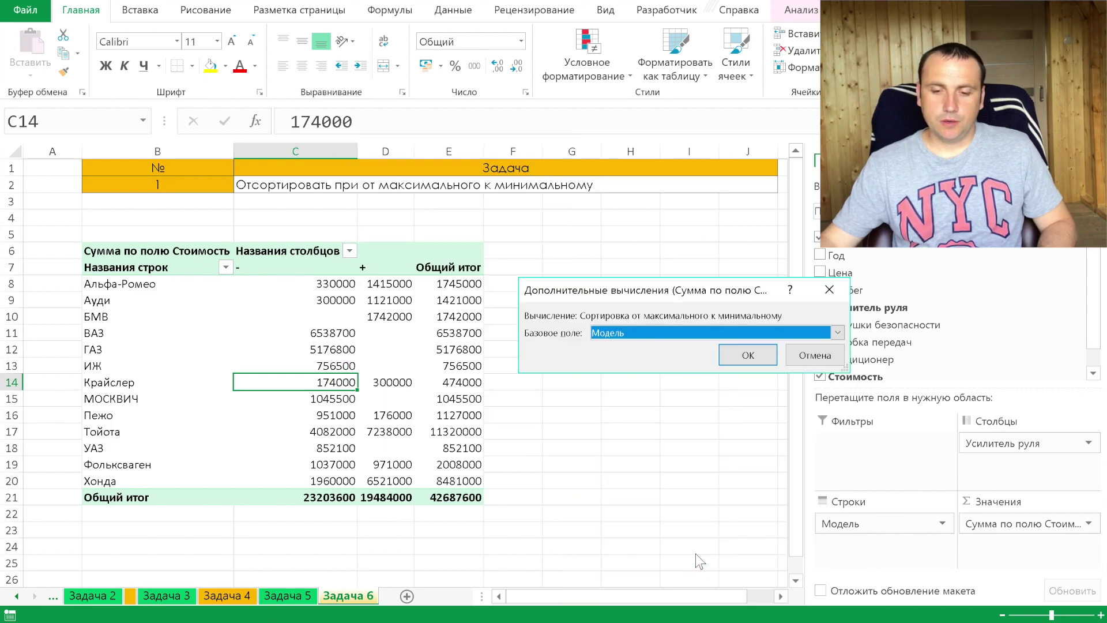
pyautogui.click(750, 356)
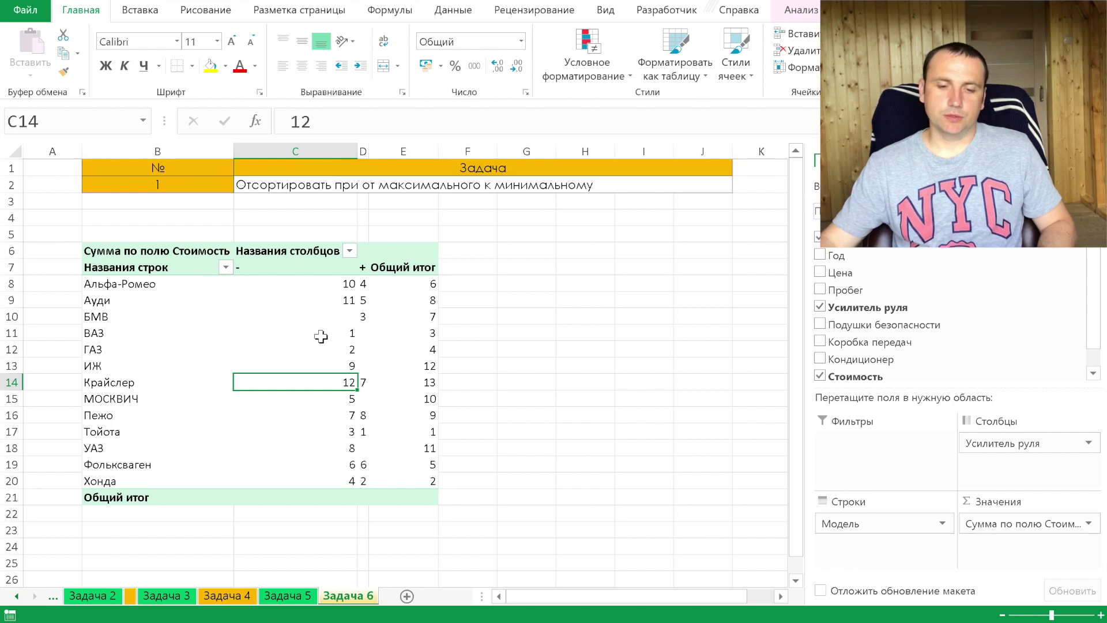
pyautogui.click(322, 336)
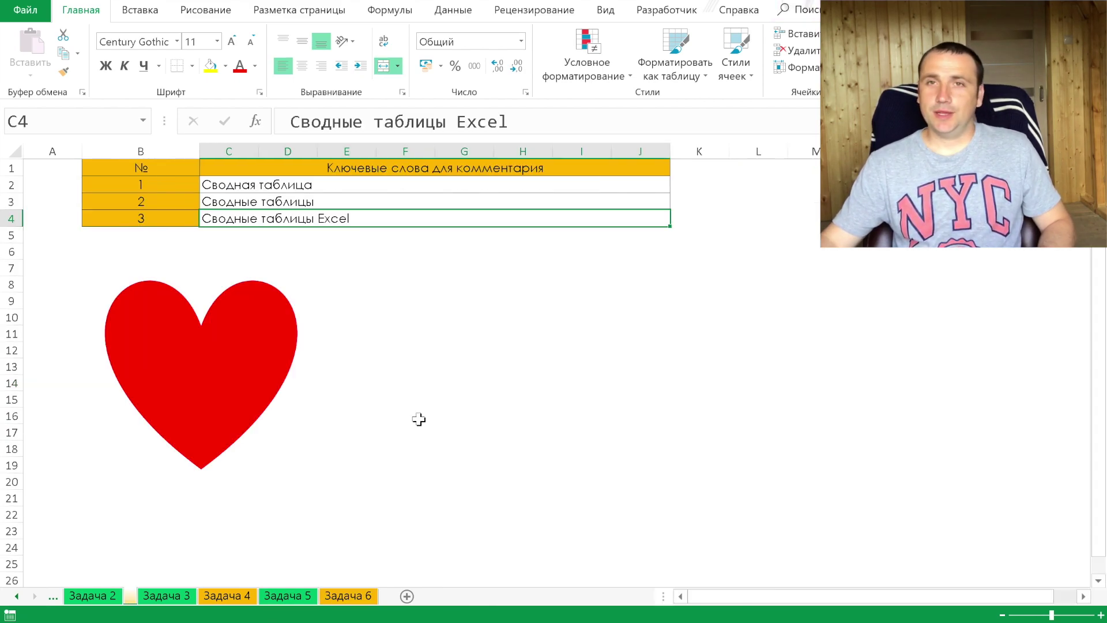